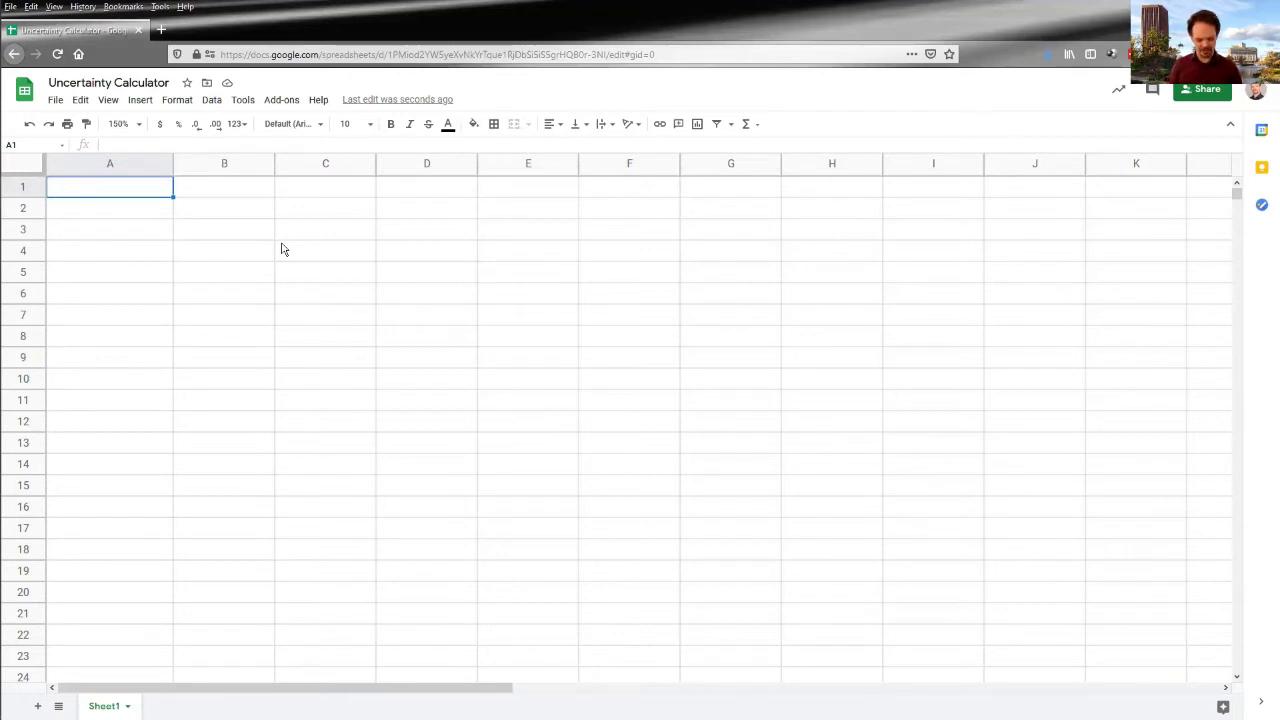
Step: Enter the heading 'Variable sqrt(h)' and an 'Average height' row of 1.57 m
{"action": "type", "text": "V"}
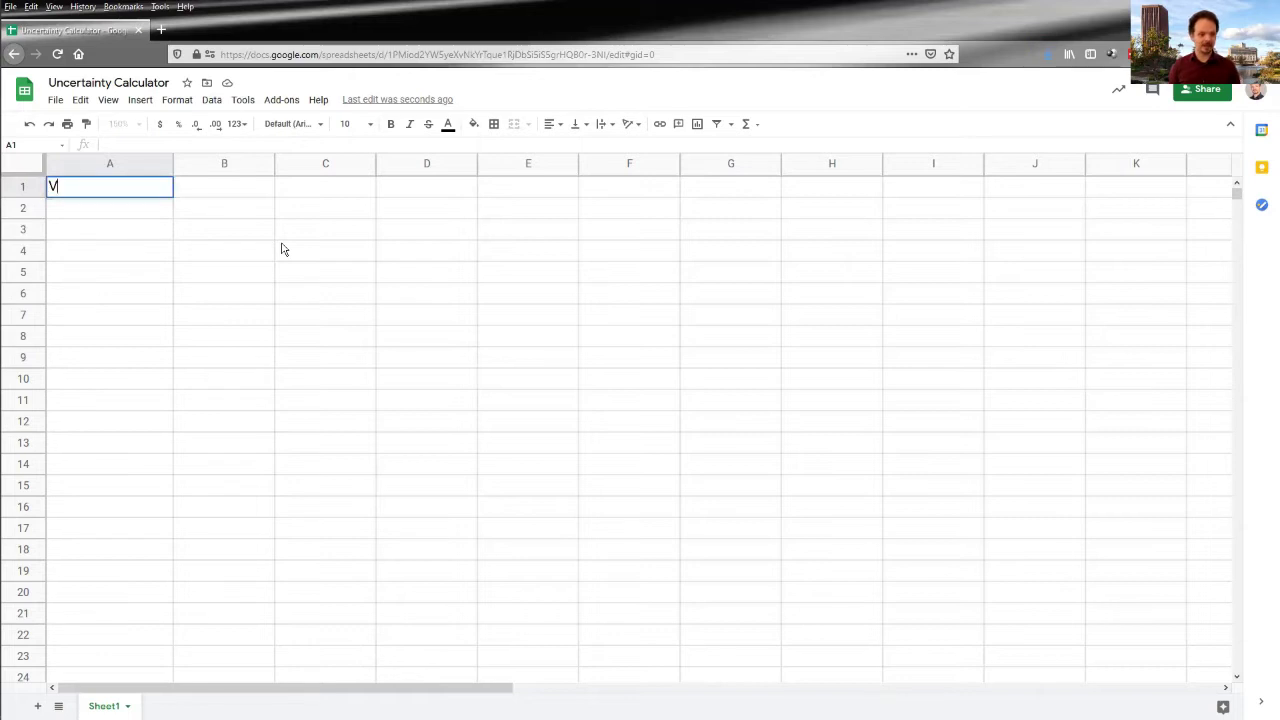
{"action": "type", "text": "ariable "}
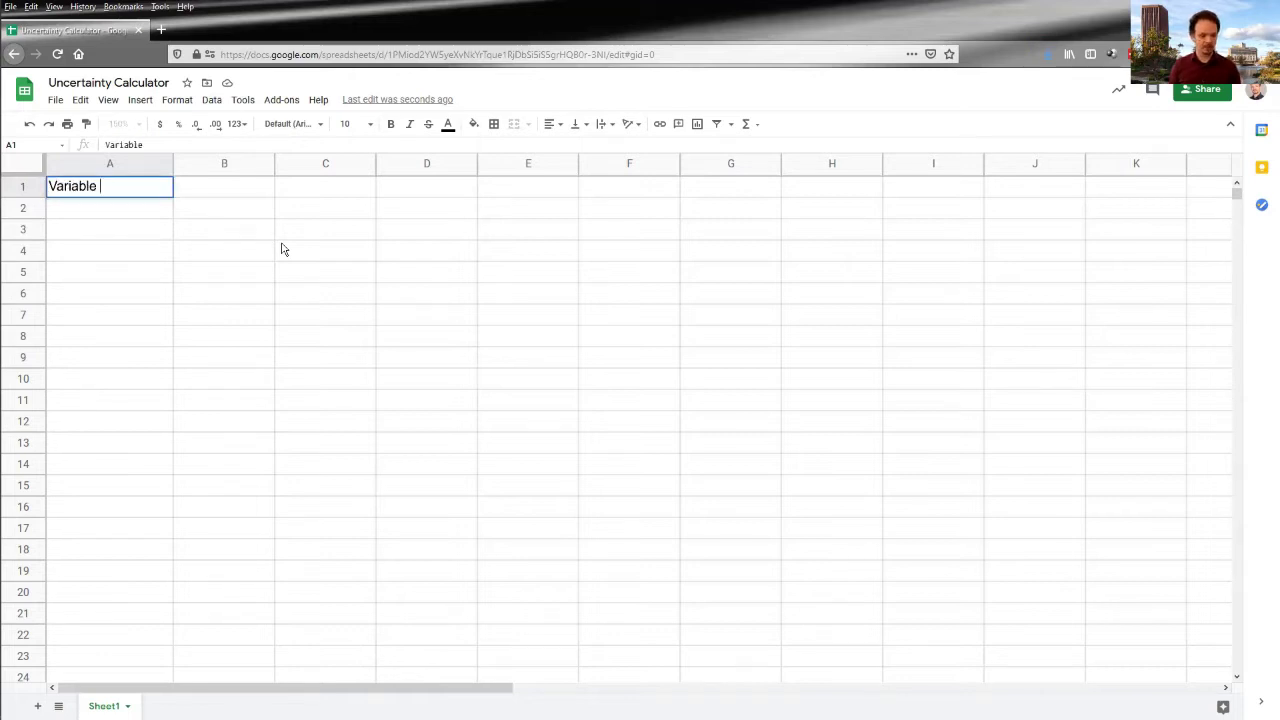
{"action": "type", "text": "sqrt(h"}
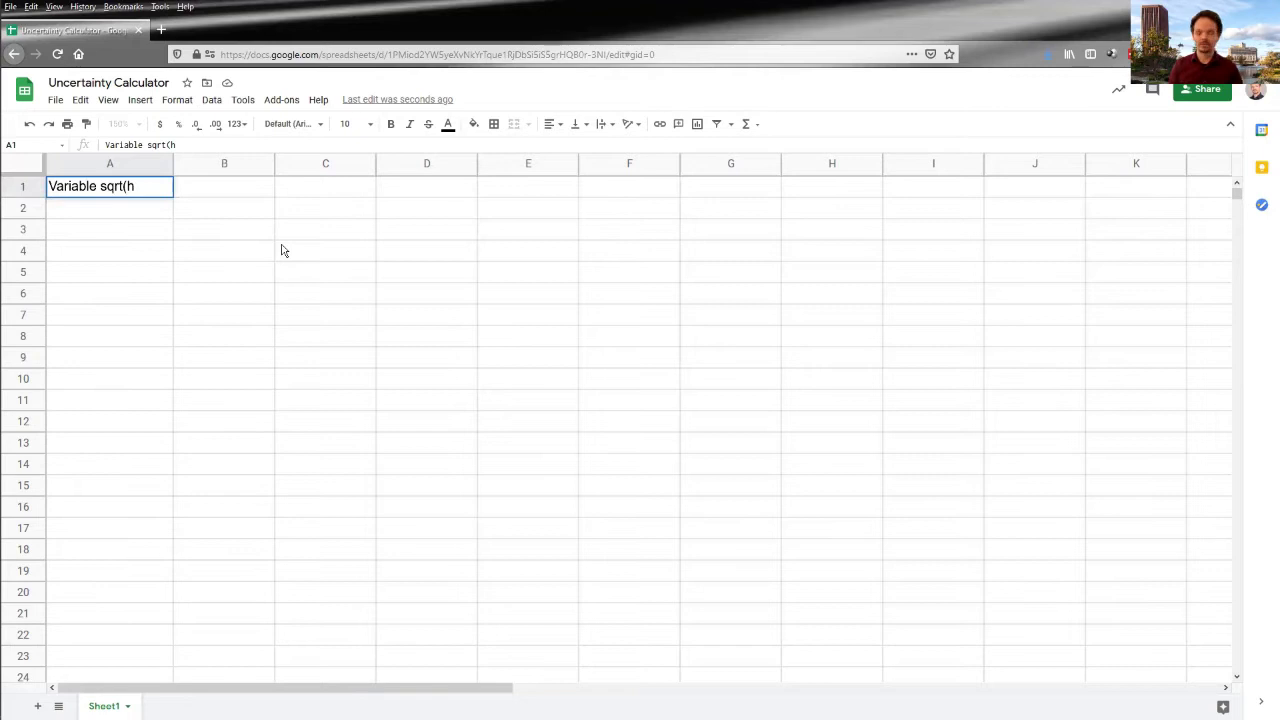
{"action": "type", "text": ")"}
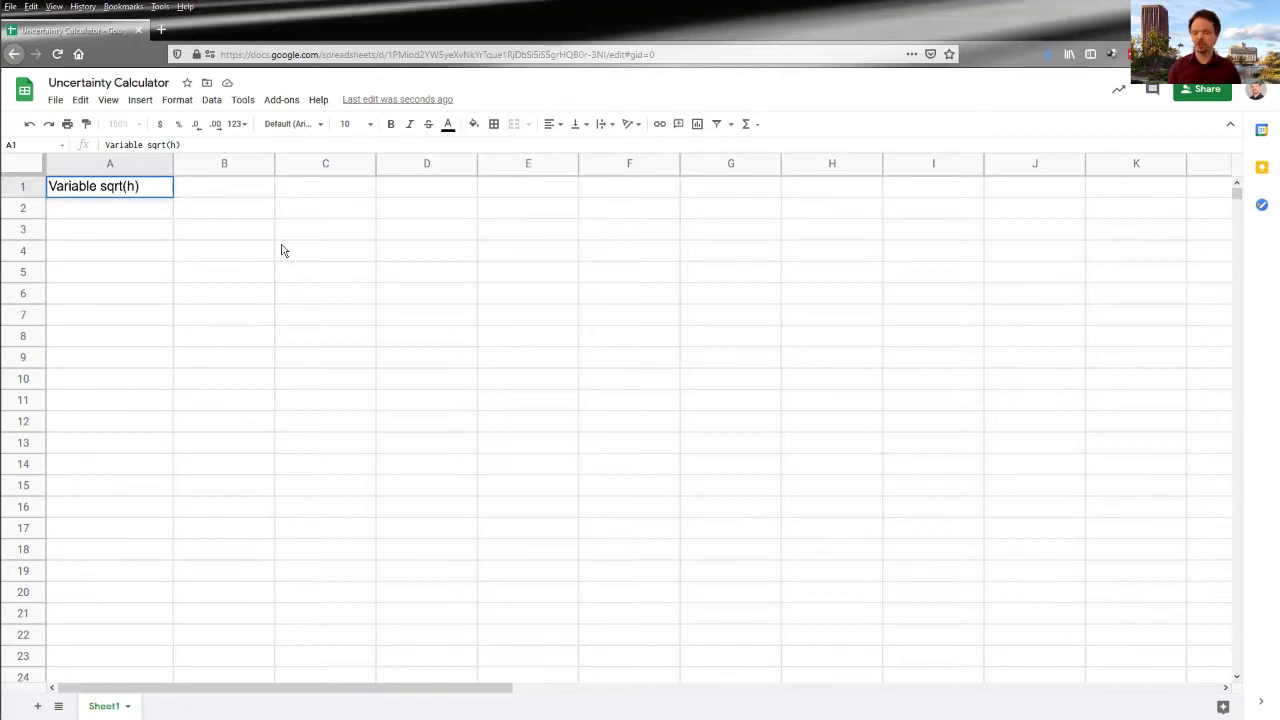
{"action": "key", "text": "Return"}
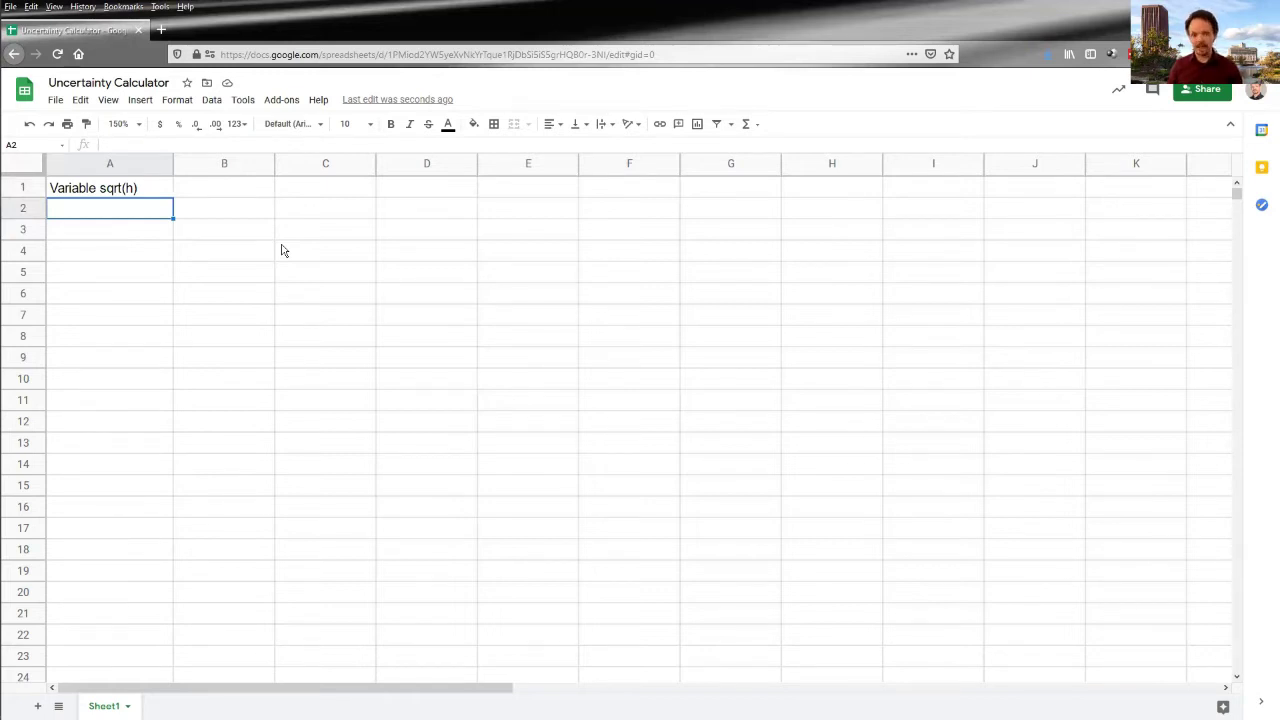
{"action": "type", "text": "A"}
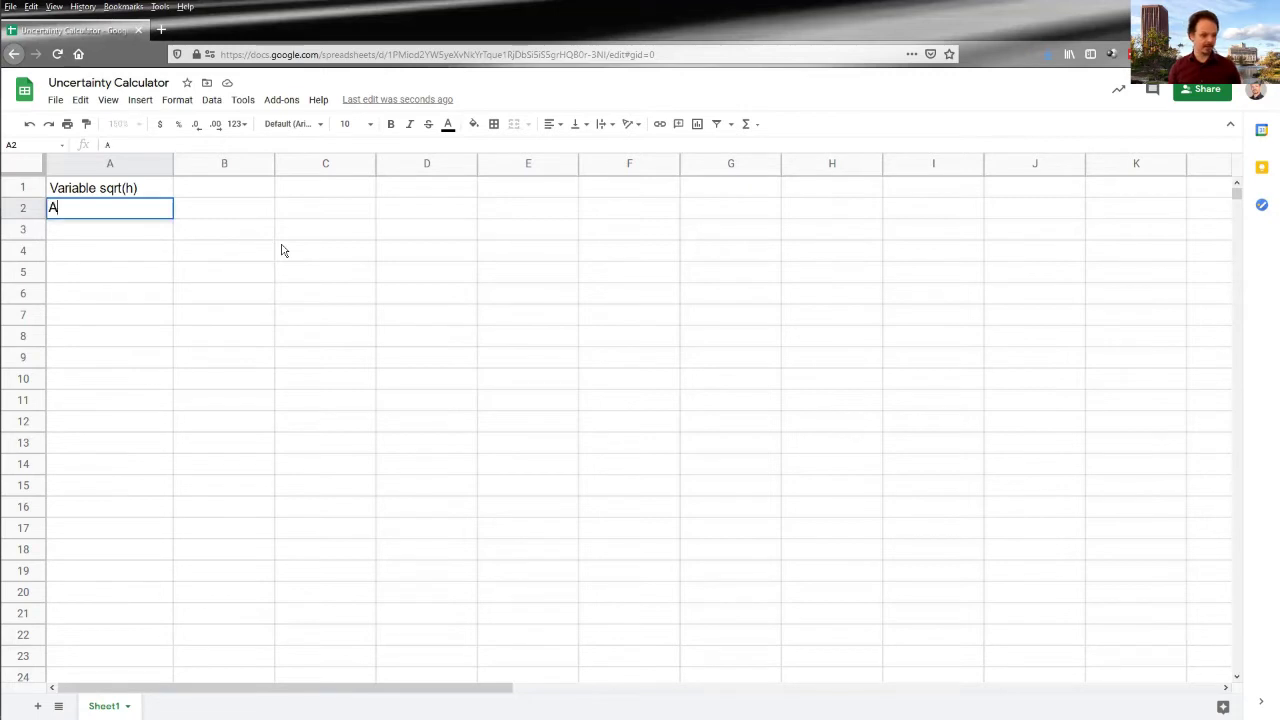
{"action": "type", "text": "verage"}
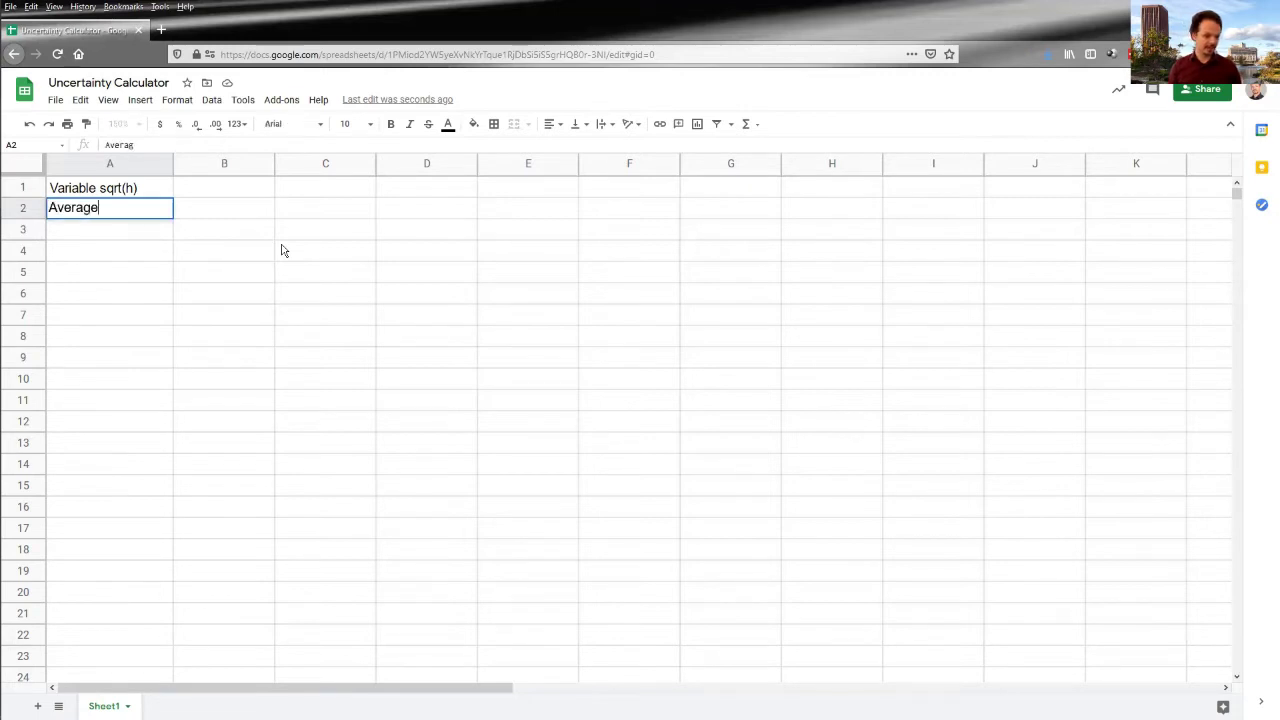
{"action": "type", "text": " height"}
{"action": "key", "text": "Tab"}
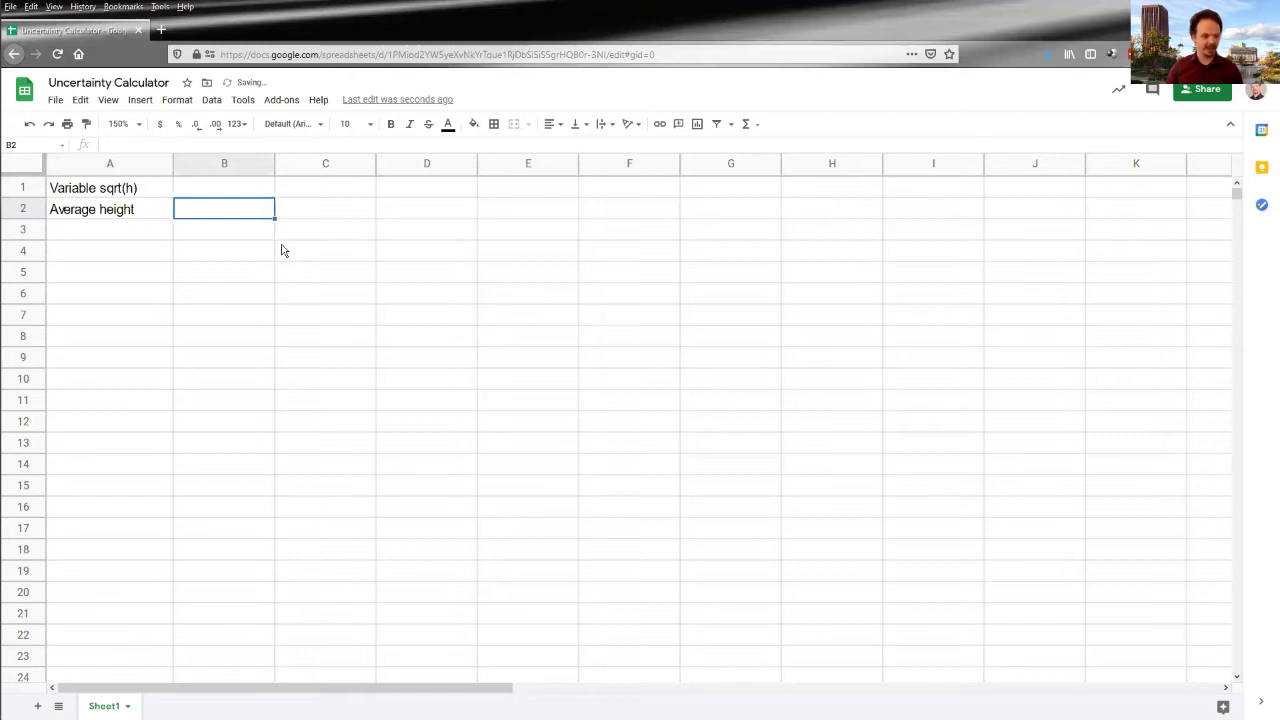
{"action": "type", "text": "1.57"}
{"action": "key", "text": "Tab"}
{"action": "type", "text": "m"}
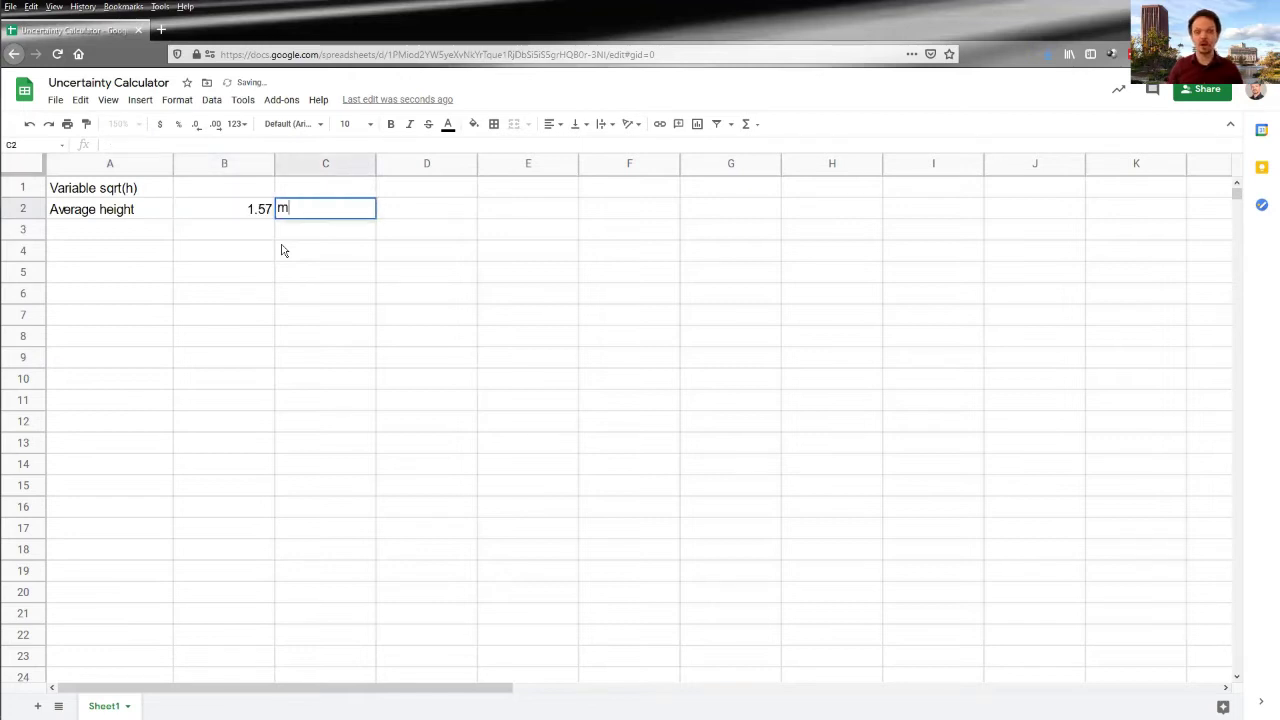
{"action": "key", "text": "ctrl+Return"}
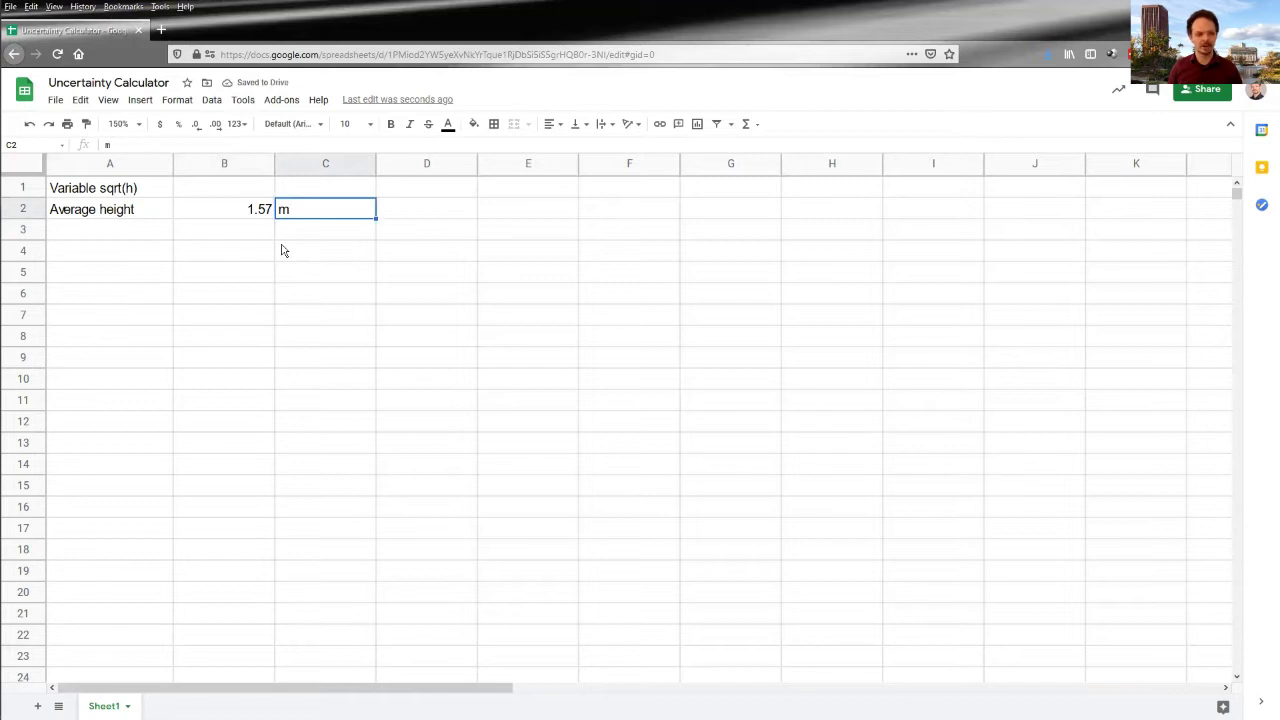
Step: Add an 'Uncertainty' row of 0.01 m beneath the average height
{"action": "key", "text": "Down"}
{"action": "key", "text": "Left"}
{"action": "key", "text": "Left"}
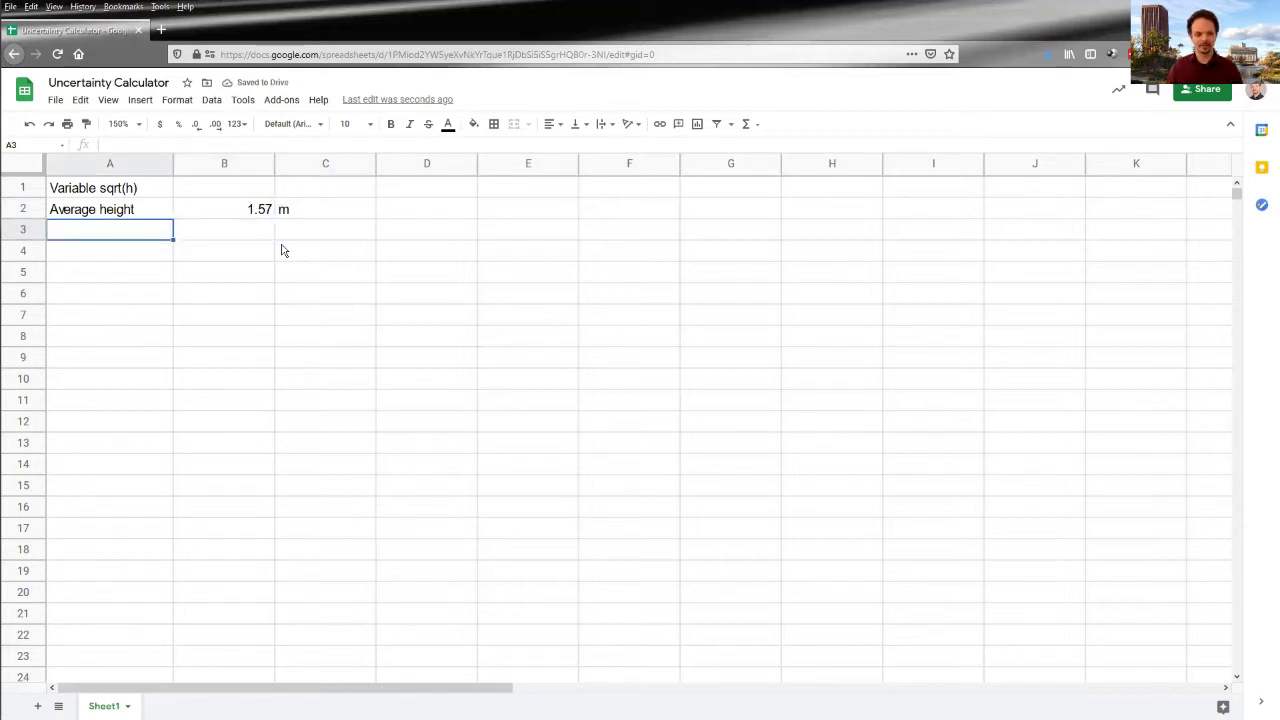
{"action": "type", "text": "U"}
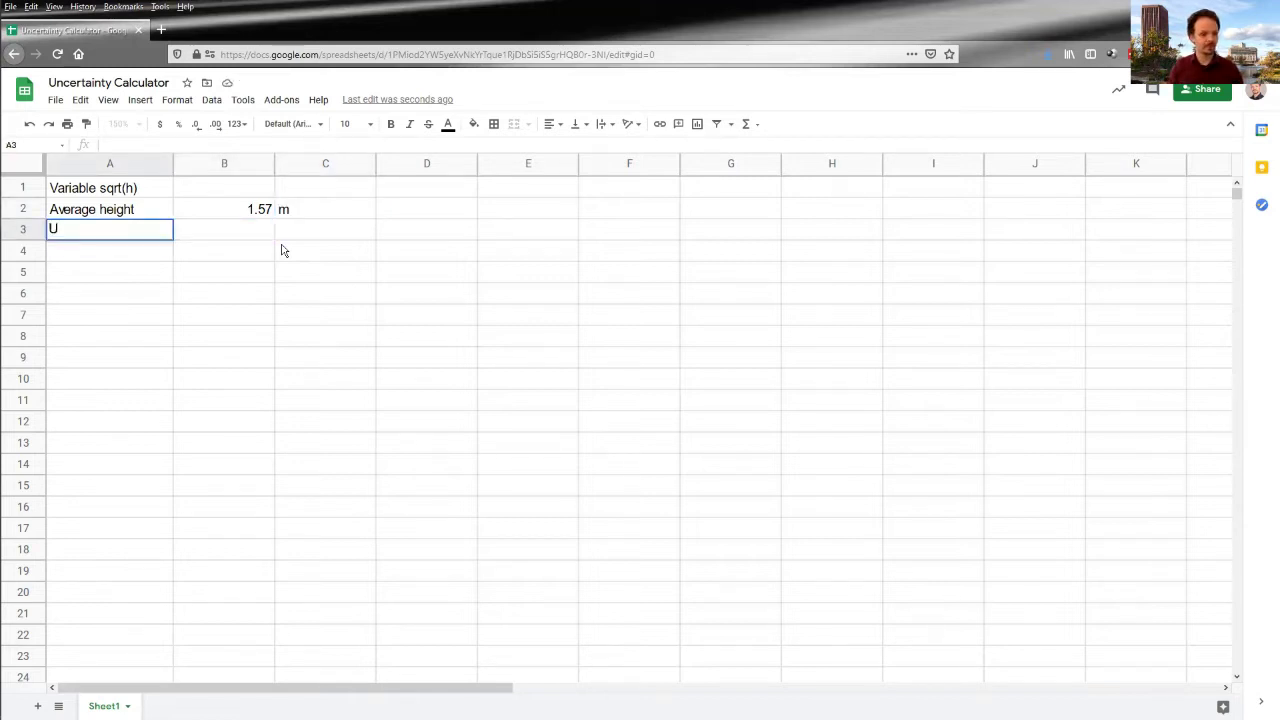
{"action": "type", "text": "ncertainty"}
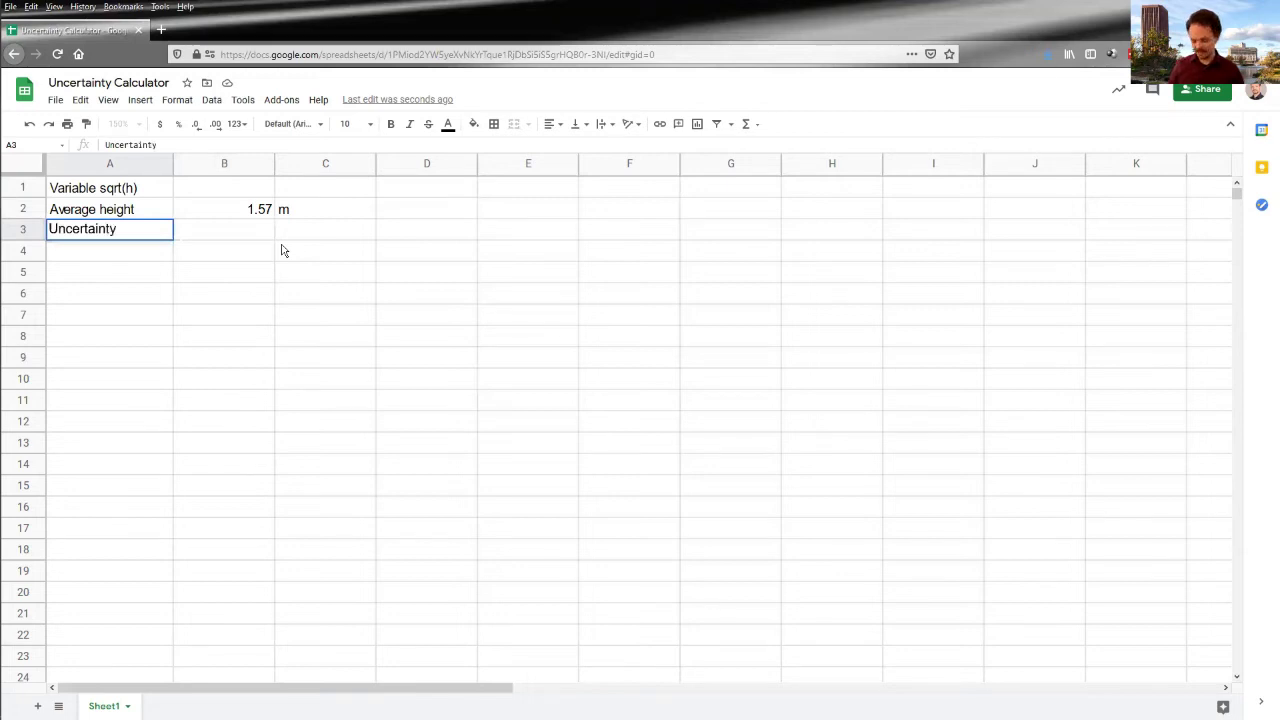
{"action": "key", "text": "Tab"}
{"action": "type", "text": "0."}
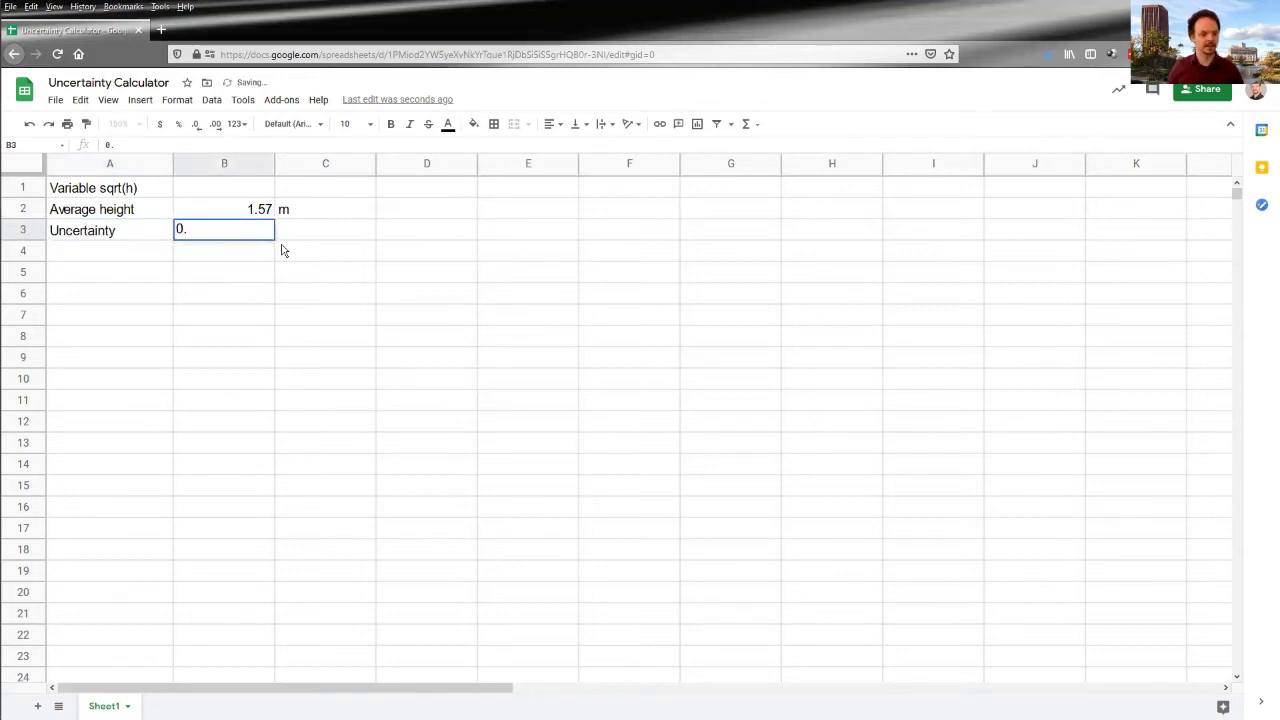
{"action": "type", "text": "01"}
{"action": "key", "text": "Tab"}
{"action": "type", "text": "m"}
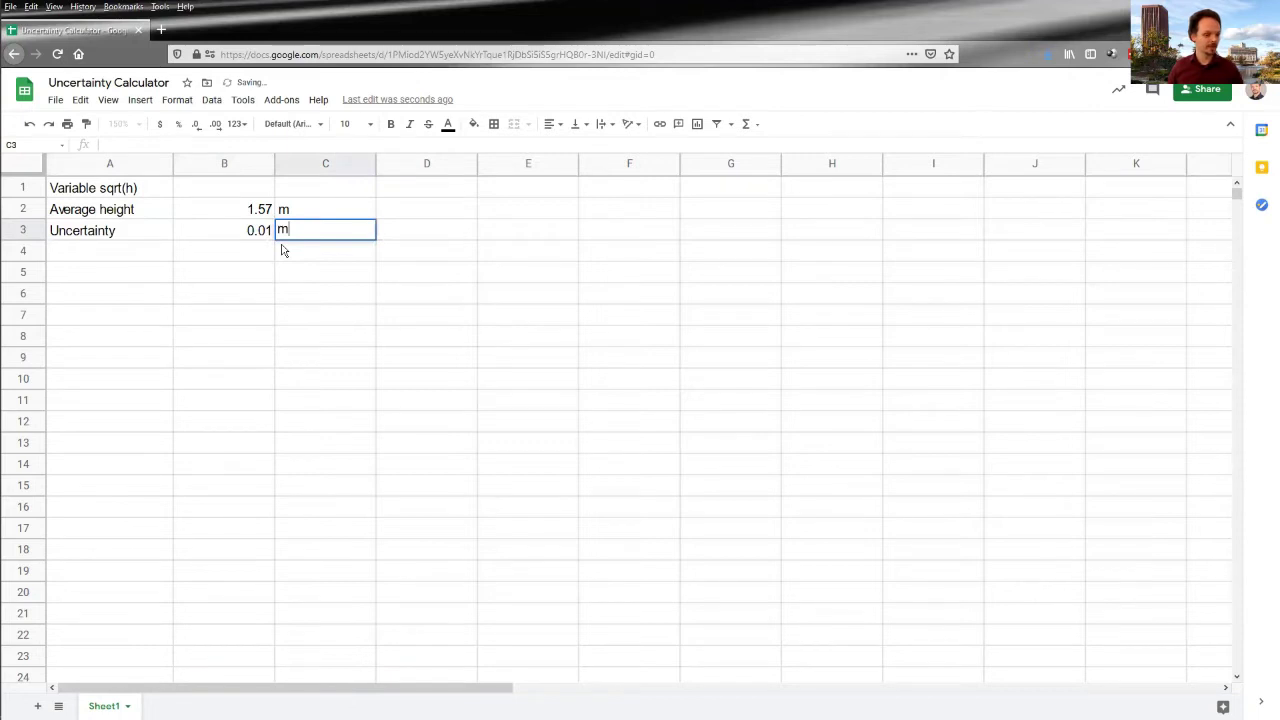
{"action": "key", "text": "Down"}
{"action": "key", "text": "Down"}
{"action": "key", "text": "Down"}
{"action": "key", "text": "Down"}
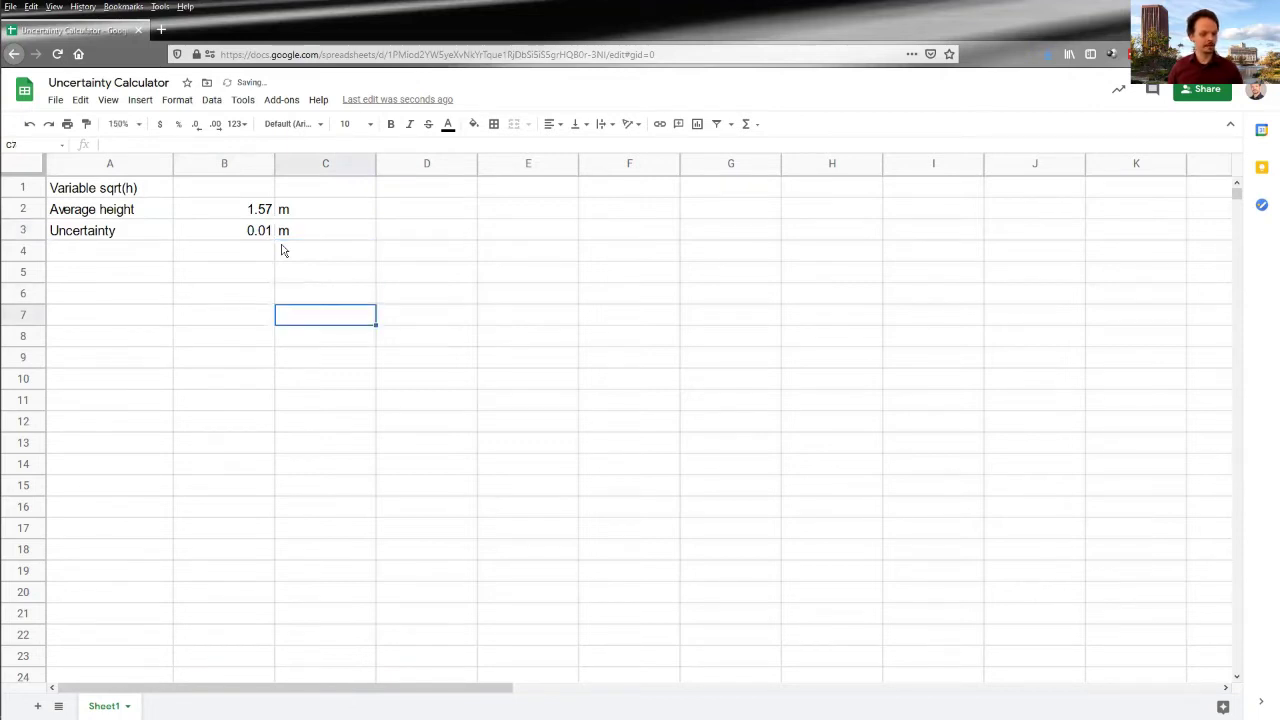
Step: Put the Trial heading in A7, 1 in A8 and =A8+1 in A9
{"action": "key", "text": "Left"}
{"action": "key", "text": "Left"}
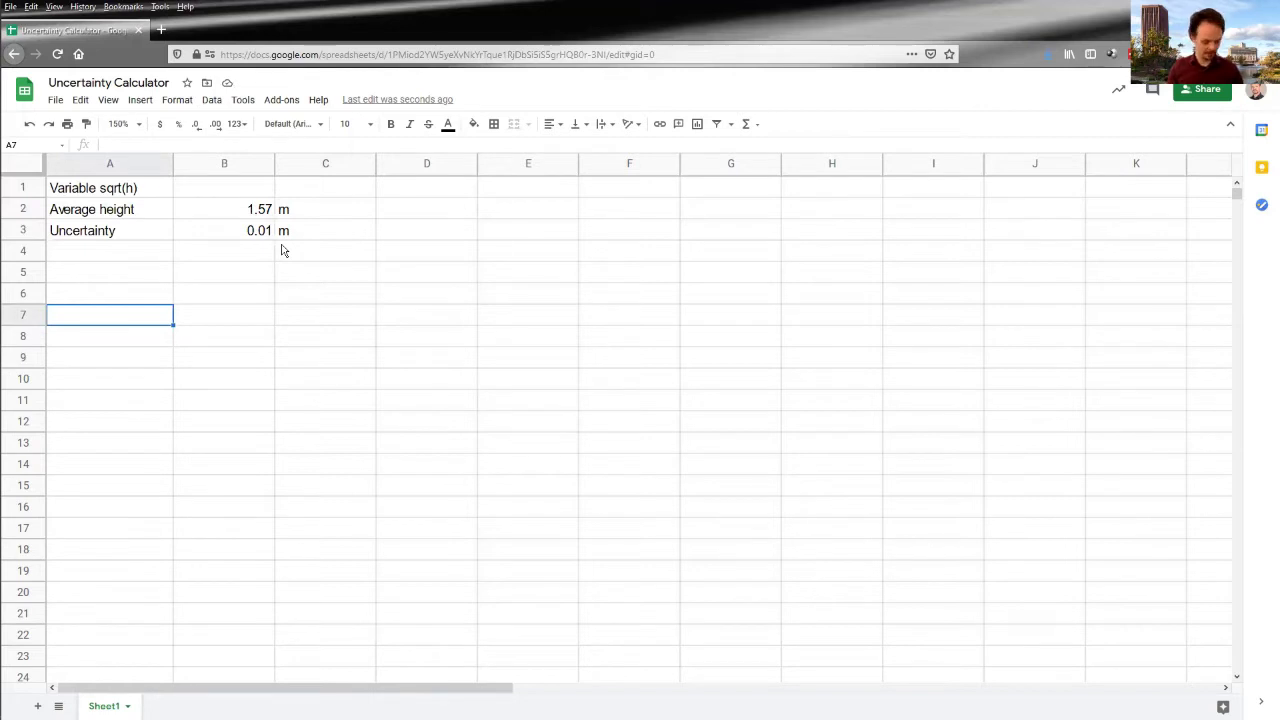
{"action": "type", "text": "Trai"}
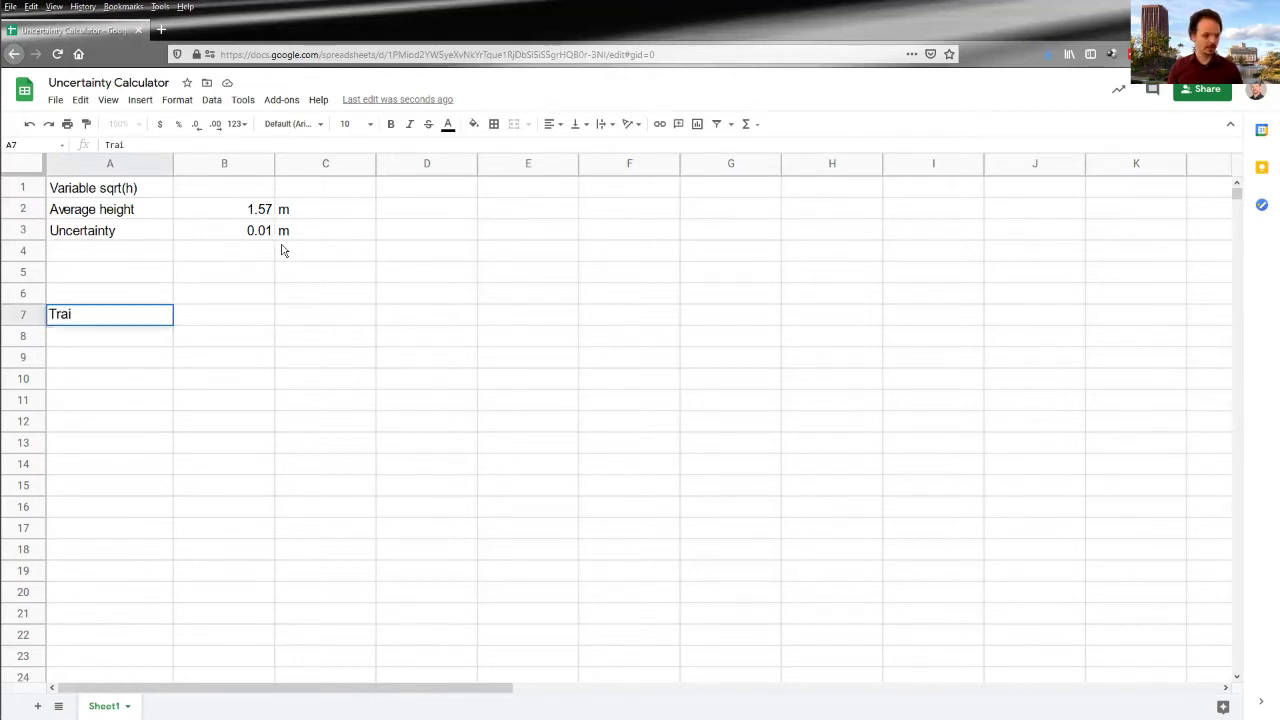
{"action": "type", "text": "l"}
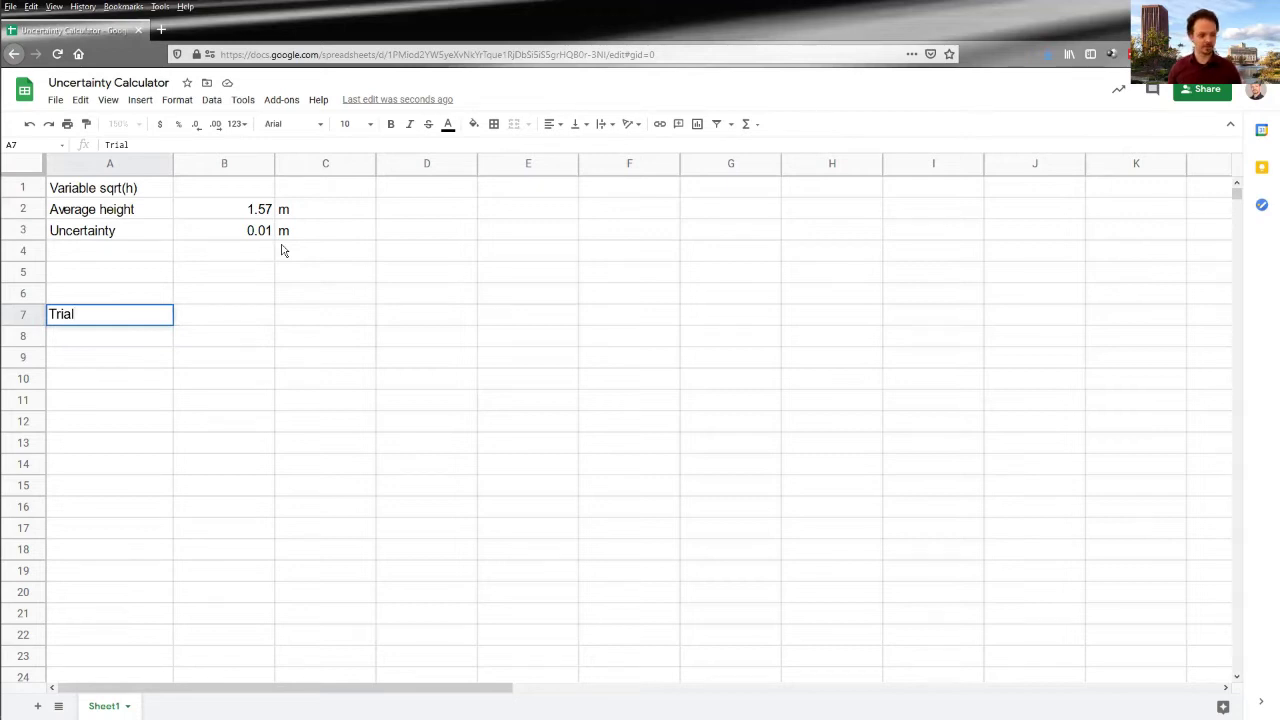
{"action": "key", "text": "Return"}
{"action": "type", "text": "1"}
{"action": "key", "text": "Return"}
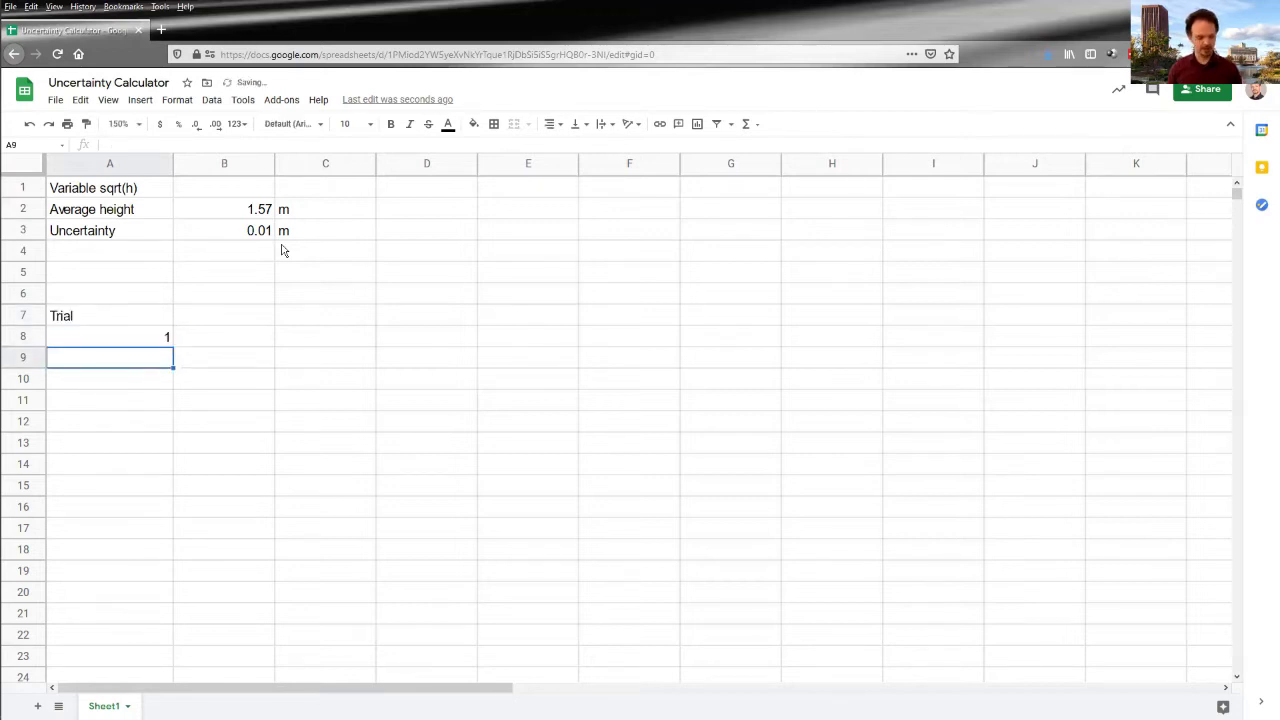
{"action": "type", "text": "=1"}
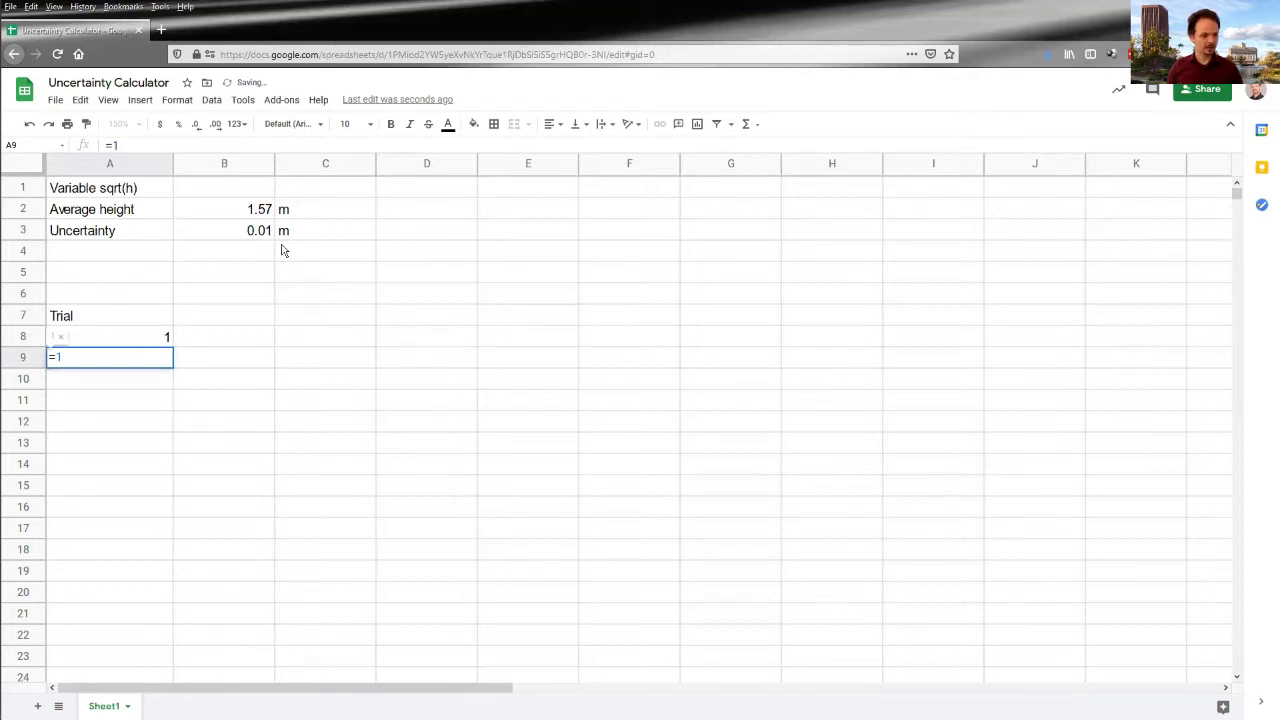
{"action": "key", "text": "BackSpace"}
{"action": "key", "text": "Up"}
{"action": "type", "text": "+1"}
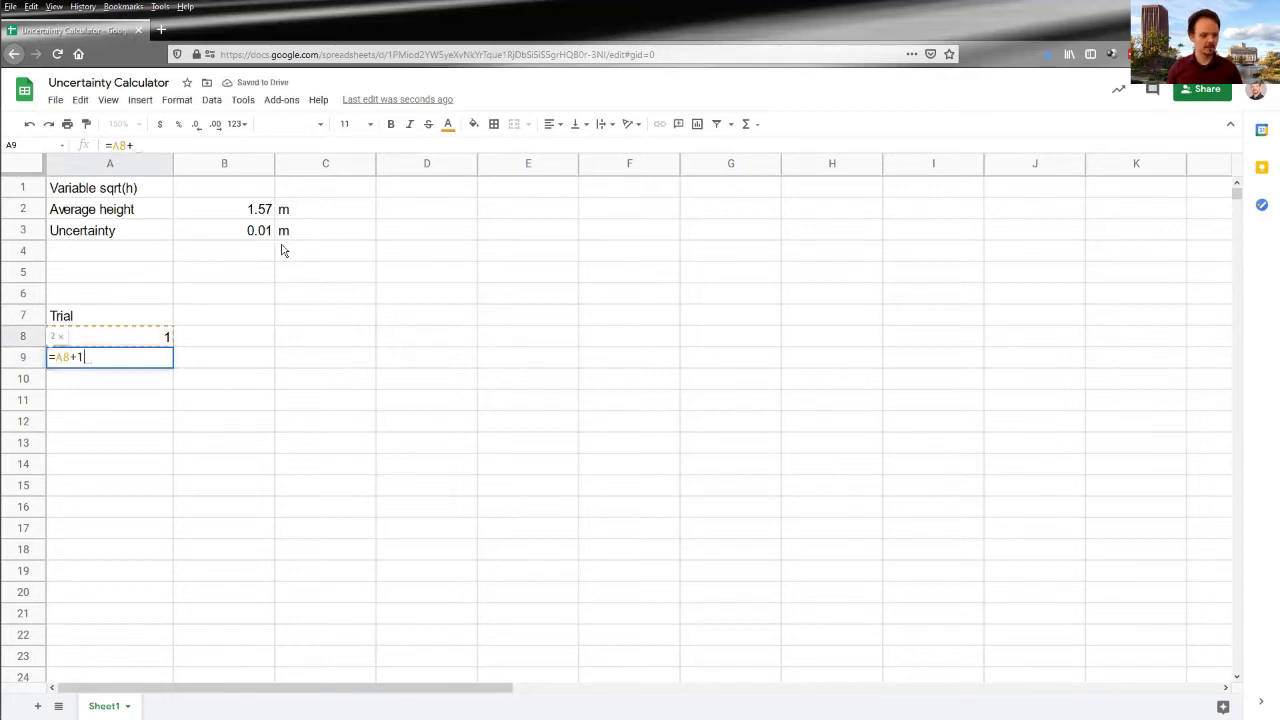
{"action": "key", "text": "Return"}
Step: Fill the trial formula down to row 1008, delete the extra 1001, and return to the top
{"action": "left_click", "coordinate": [166, 358]}
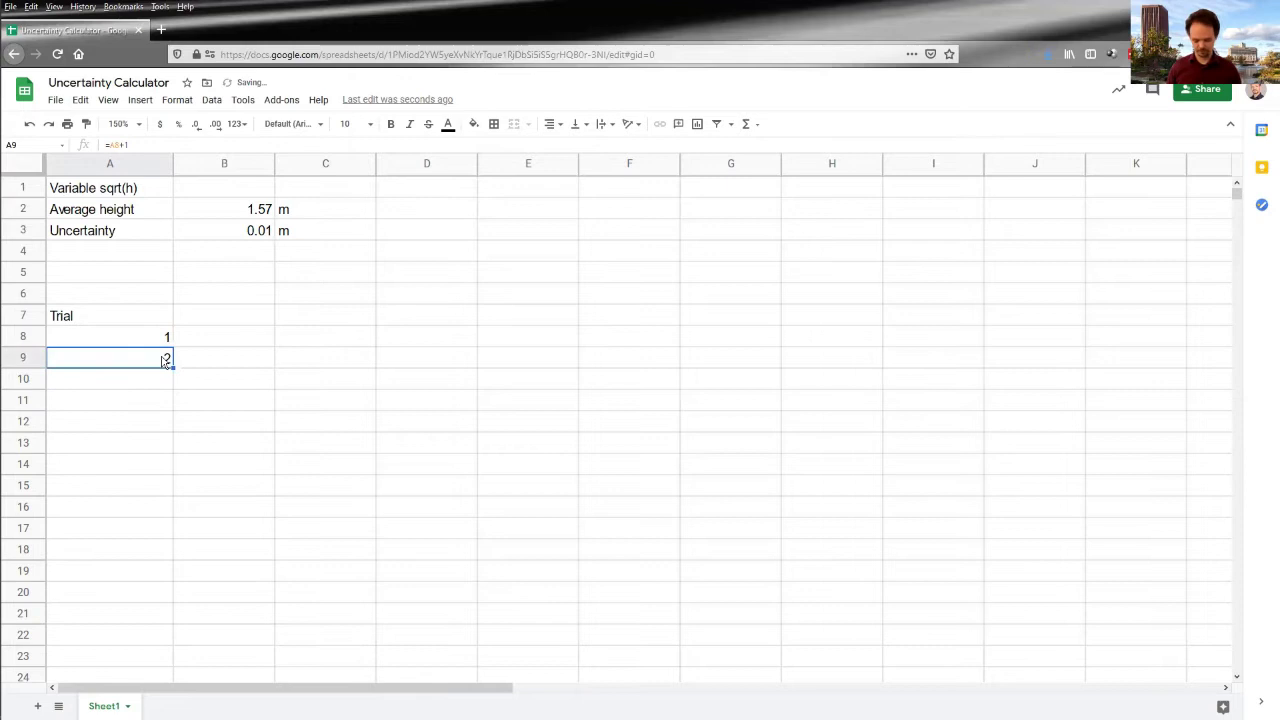
{"action": "left_click_drag", "start_coordinate": [163, 358], "coordinate": [162, 362]}
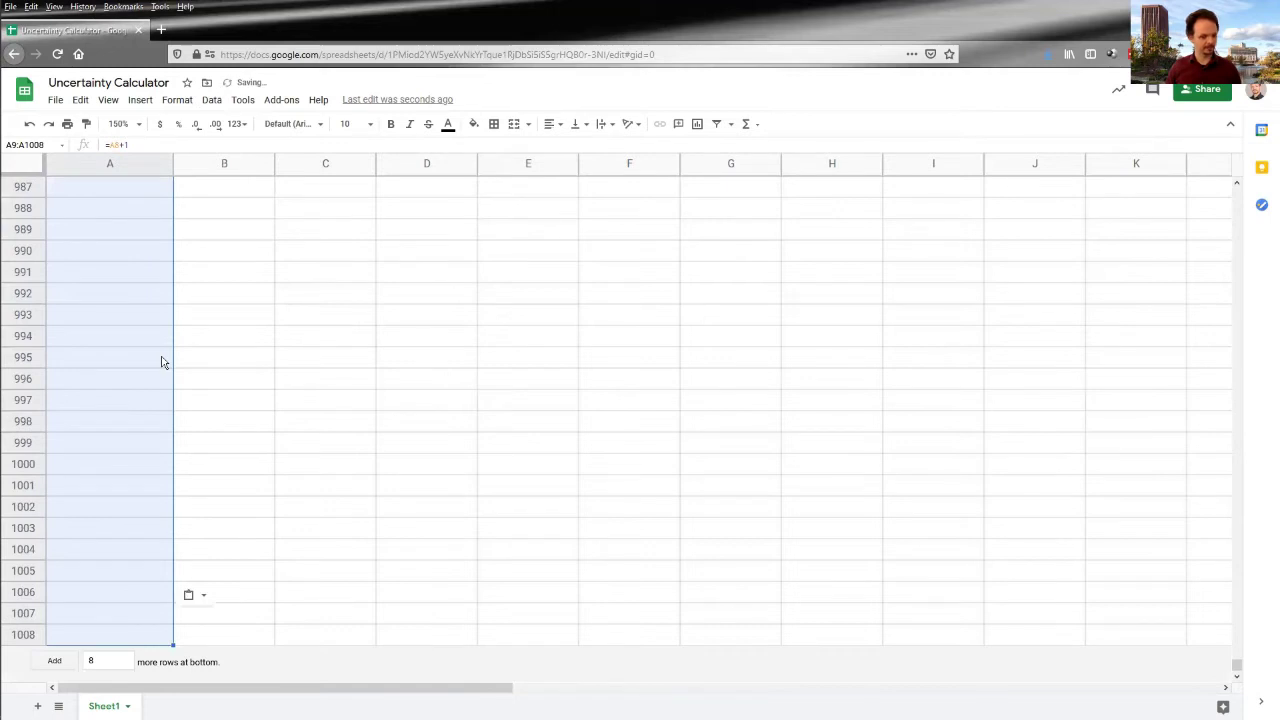
{"action": "left_click", "coordinate": [99, 620]}
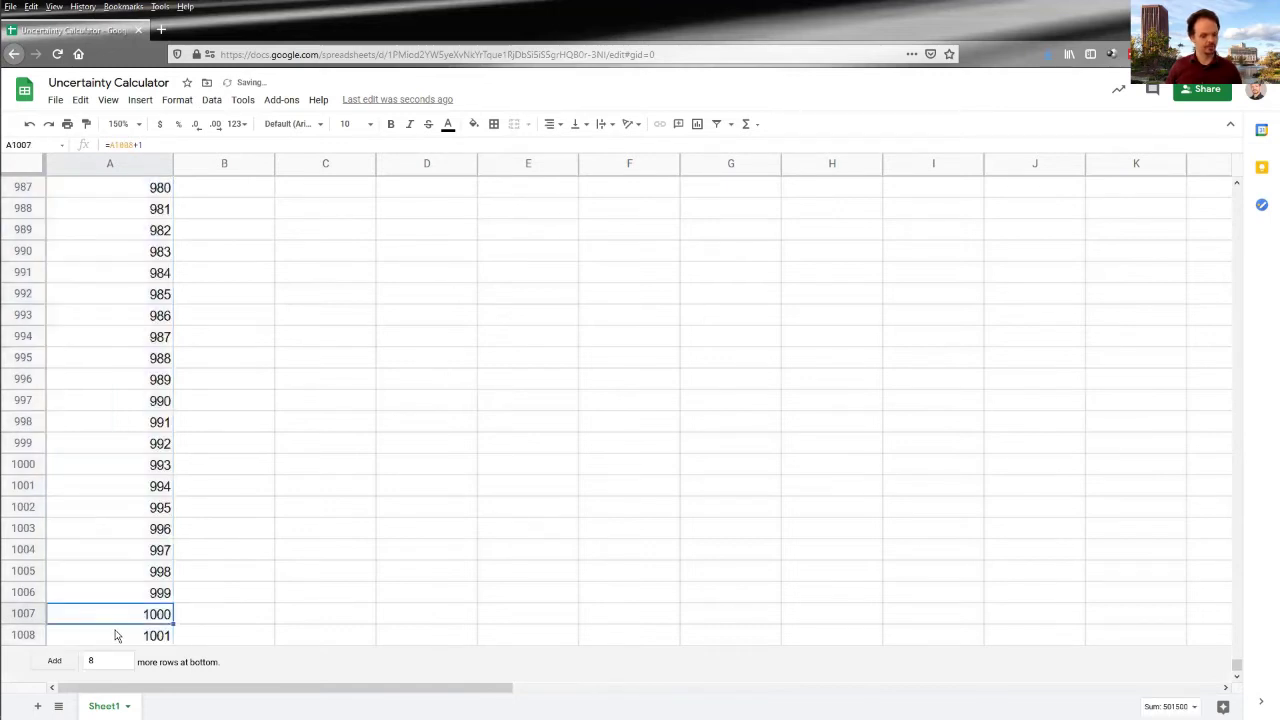
{"action": "left_click", "coordinate": [115, 636]}
{"action": "key", "text": "Delete"}
{"action": "scroll", "coordinate": [231, 569], "scroll_direction": "up", "scroll_amount": 5}
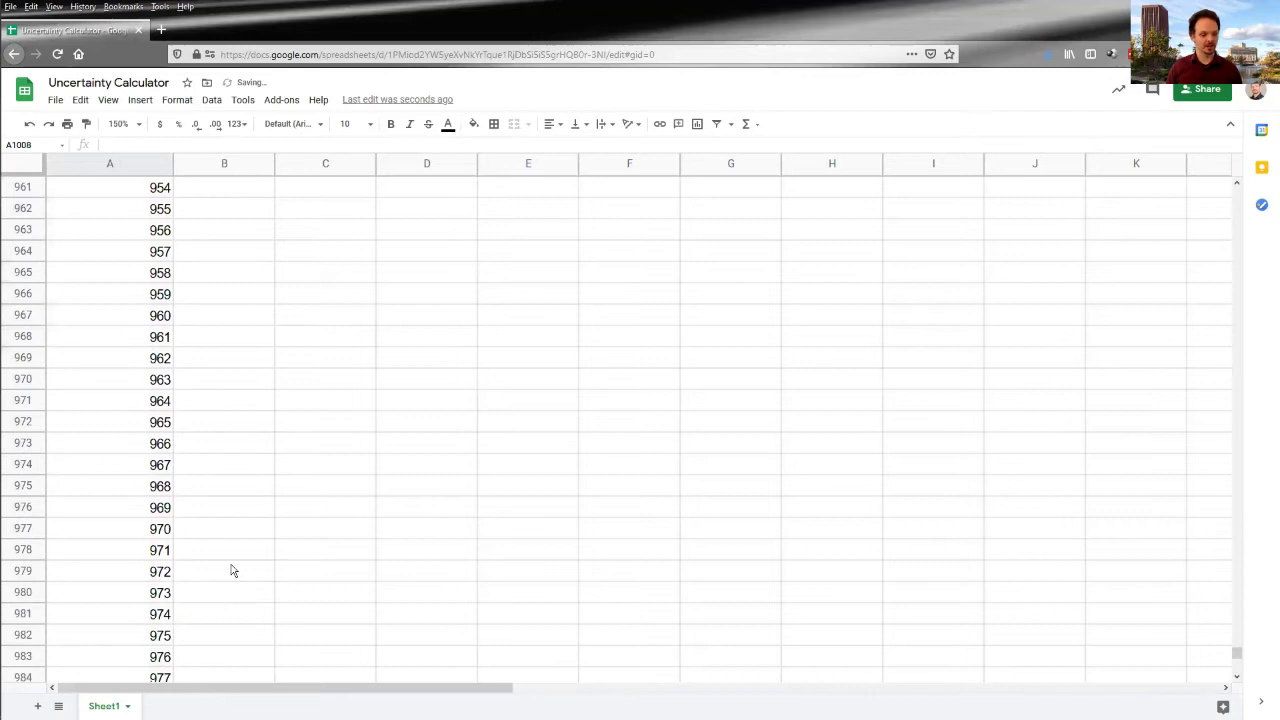
{"action": "scroll", "coordinate": [231, 570], "scroll_direction": "up", "scroll_amount": 14}
{"action": "left_click", "coordinate": [231, 570]}
{"action": "key", "text": "ctrl+Home"}
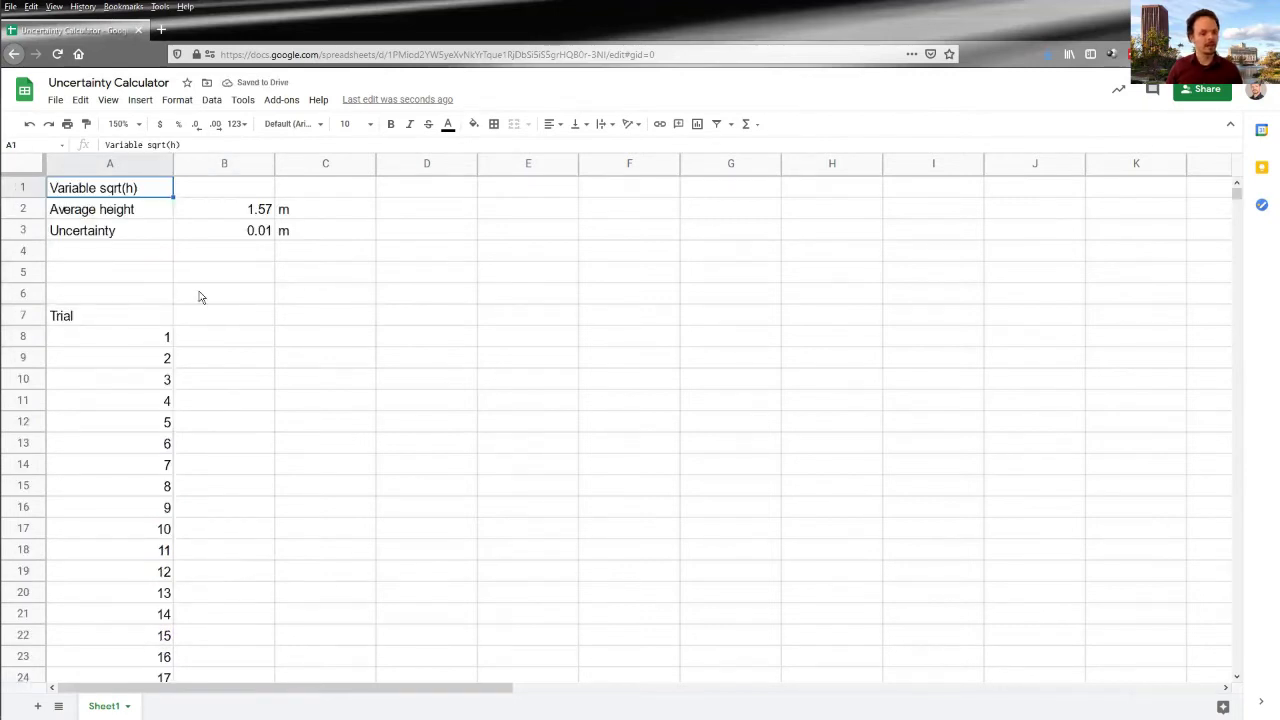
Step: Type 'Height' in B7, then select the average height and uncertainty inputs in A2:B3
{"action": "left_click", "coordinate": [204, 317]}
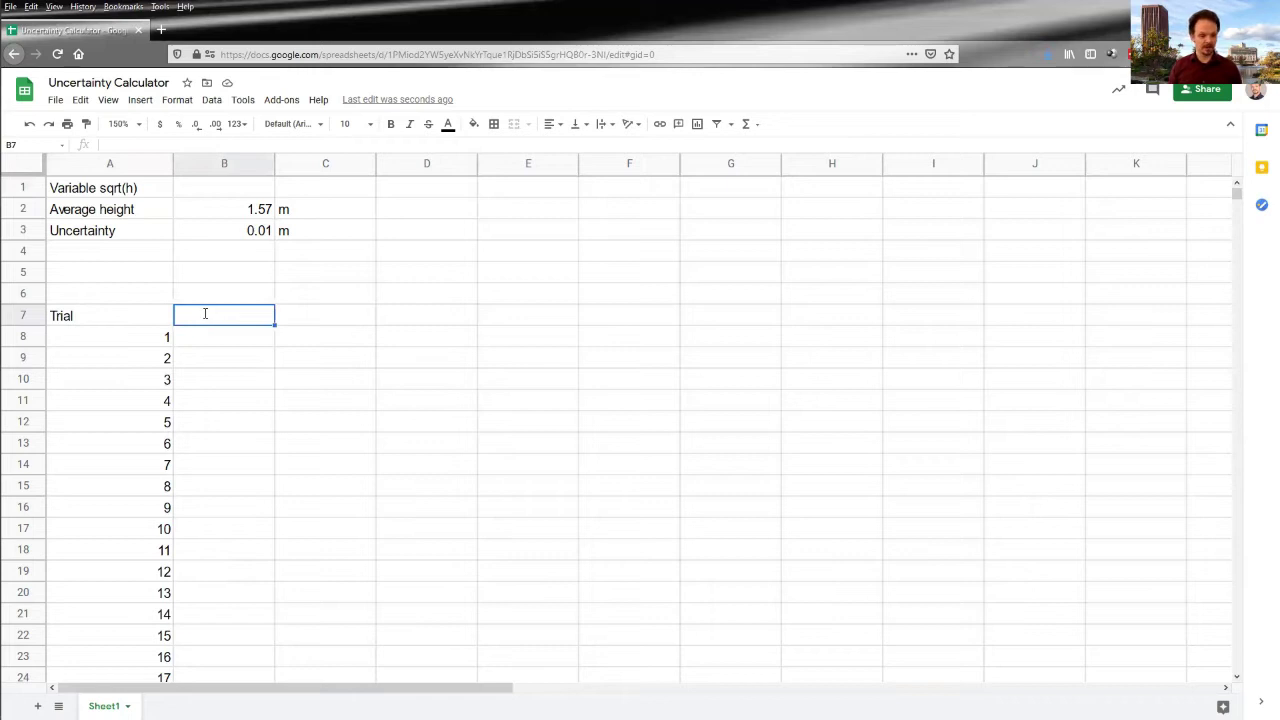
{"action": "type", "text": "Height"}
{"action": "key", "text": "Return"}
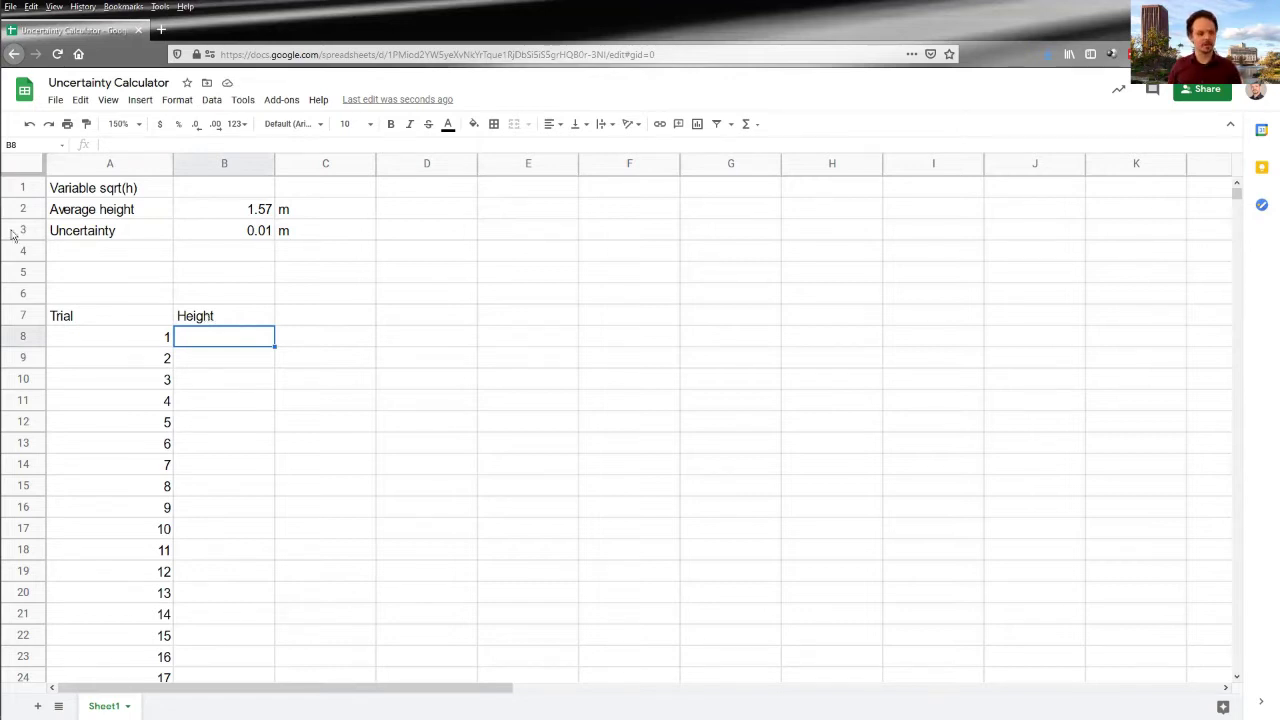
{"action": "left_click", "coordinate": [96, 211]}
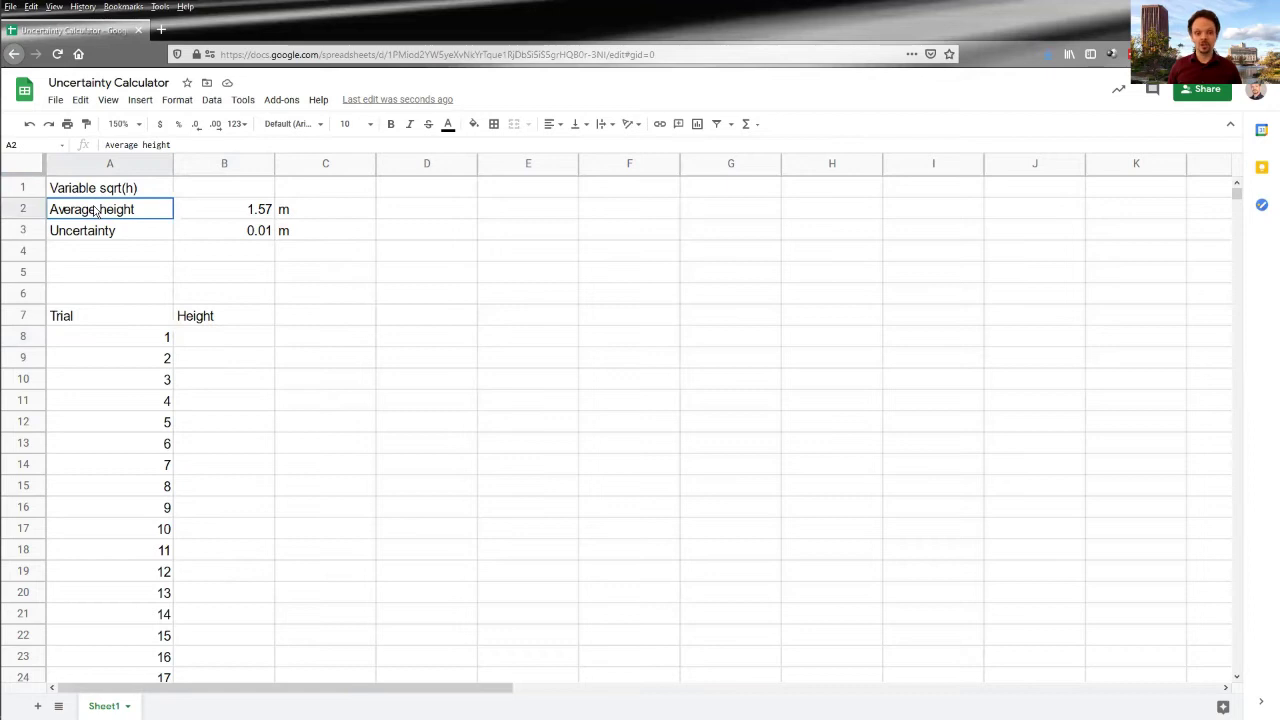
{"action": "left_click_drag", "start_coordinate": [94, 211], "coordinate": [222, 226]}
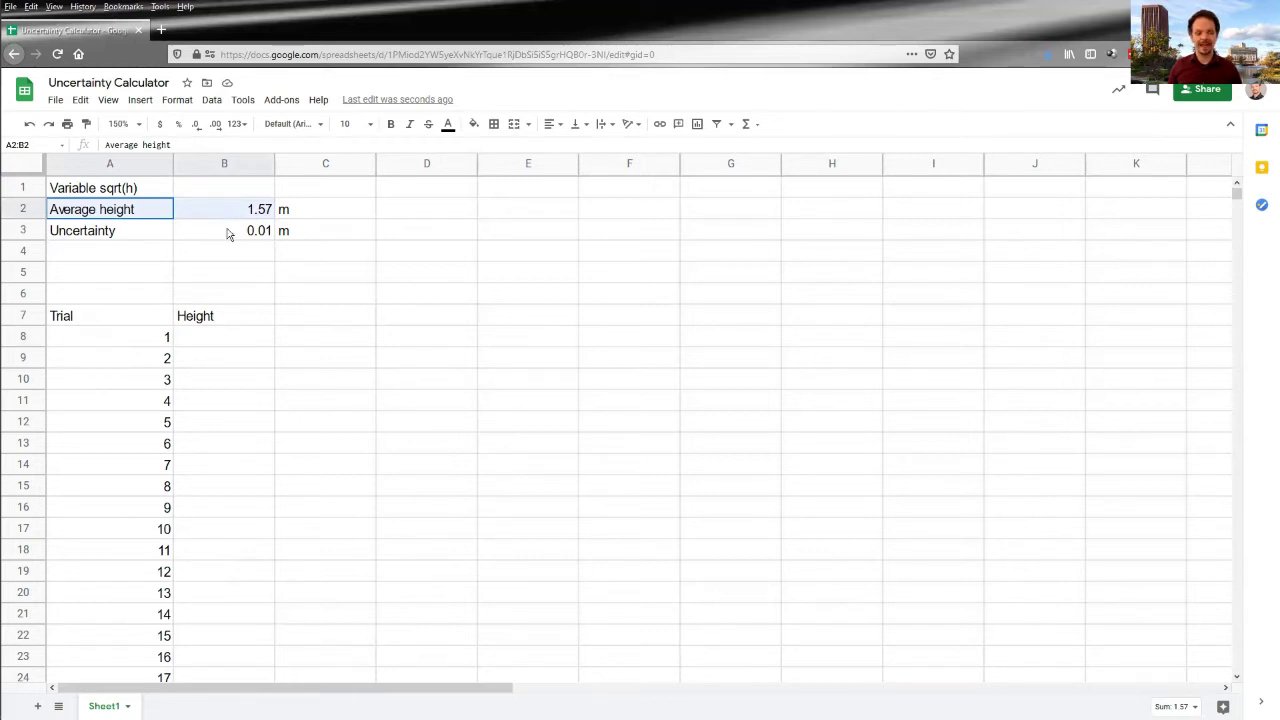
{"action": "left_click", "coordinate": [227, 234], "text": "shift"}
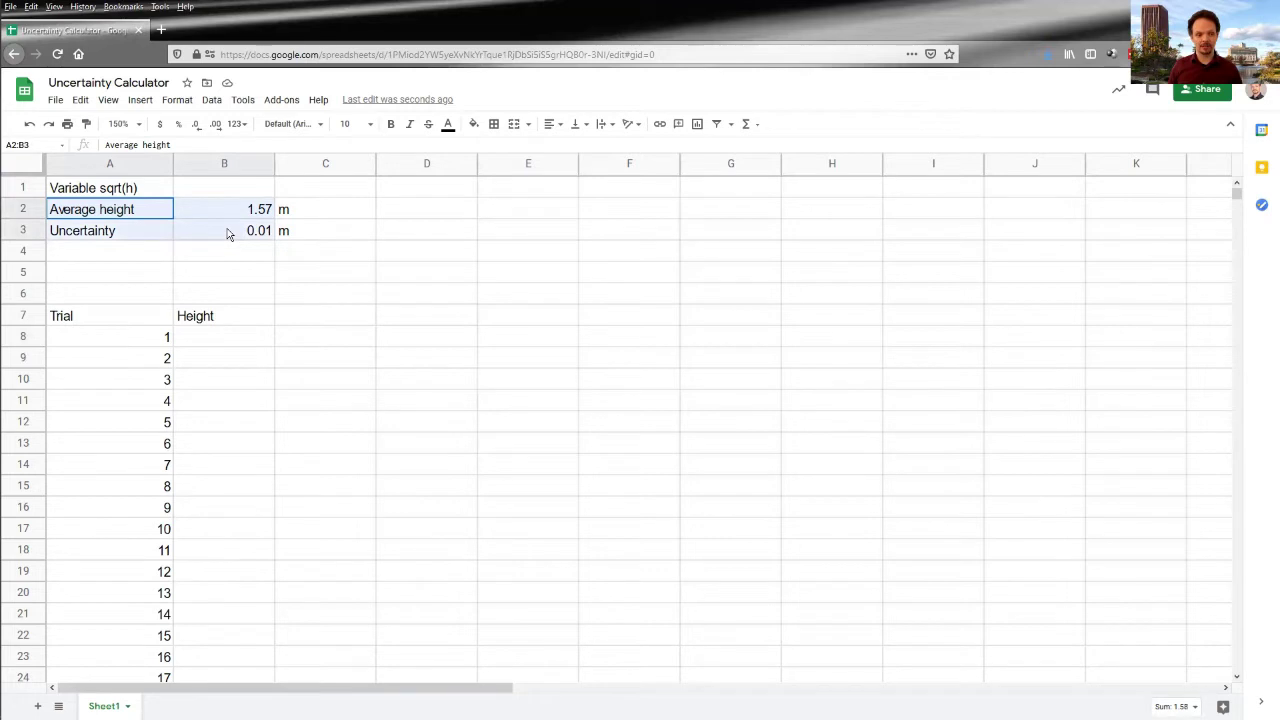
Step: Enter =NORMINV(RAND(),B2,B3) in B8 to simulate trial 1's height
{"action": "left_click", "coordinate": [205, 343]}
{"action": "type", "text": "=N"}
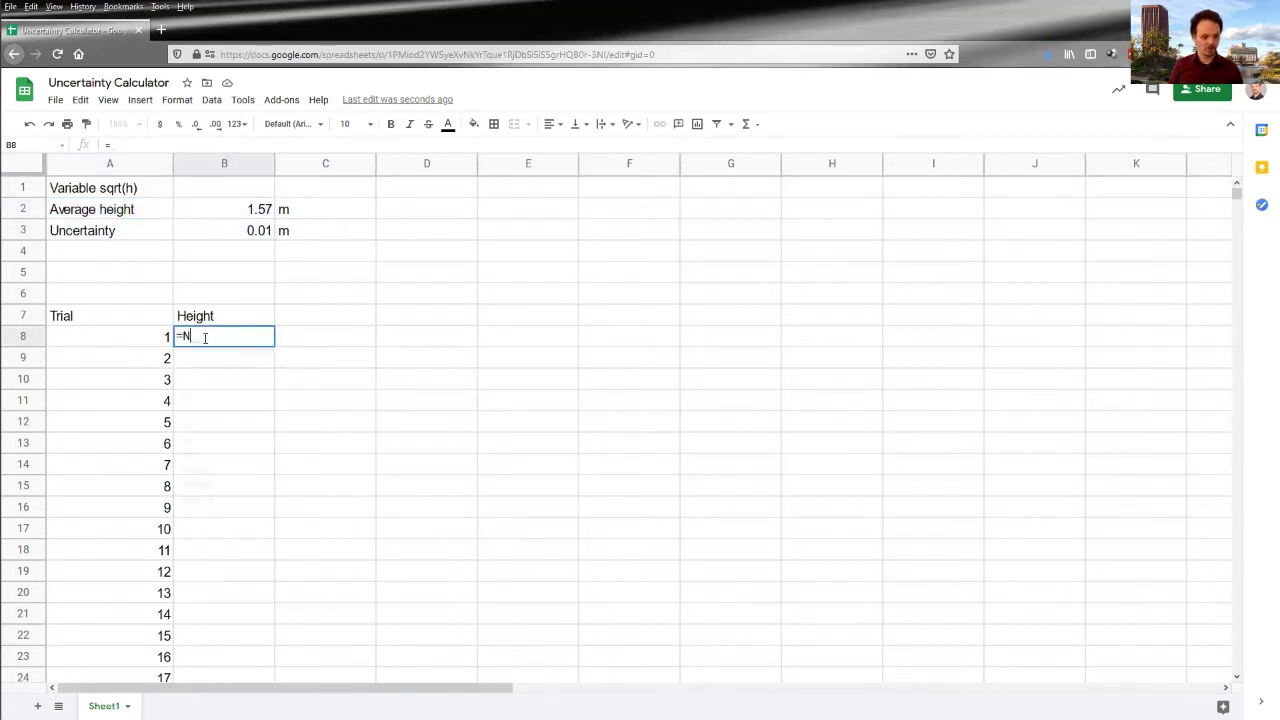
{"action": "type", "text": "OR"}
{"action": "key", "text": "Tab"}
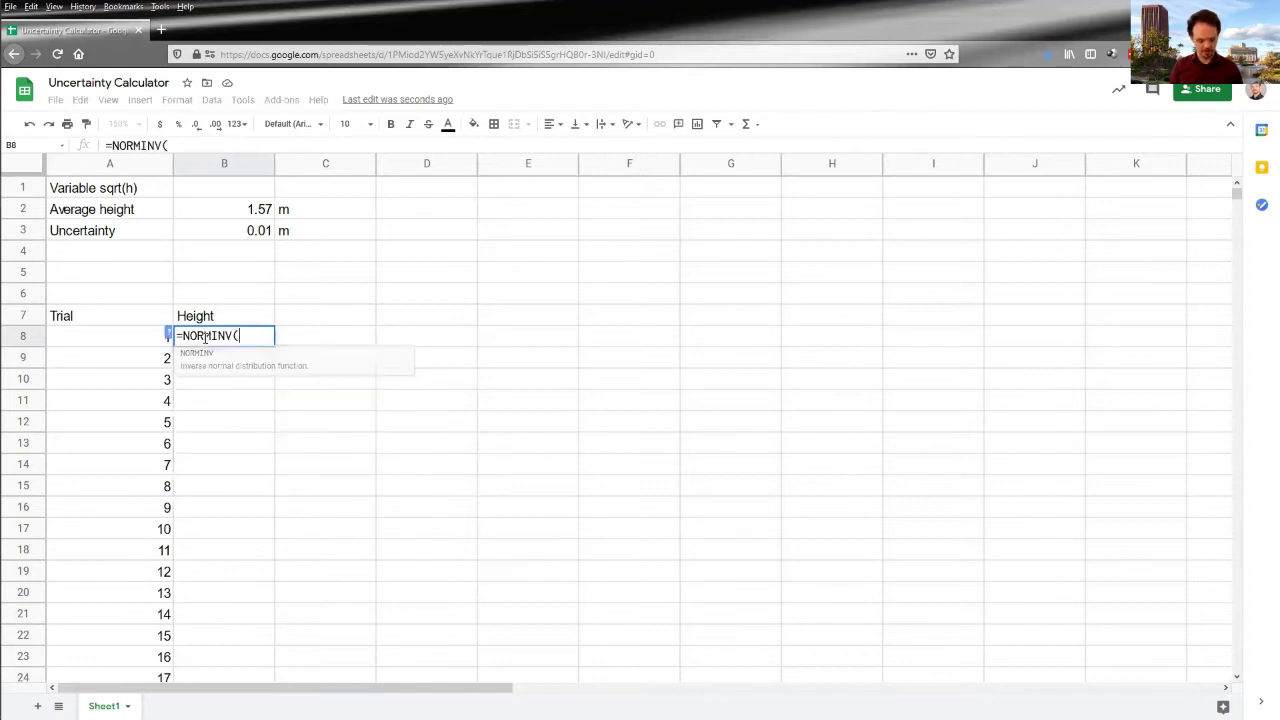
{"action": "type", "text": "RAND("}
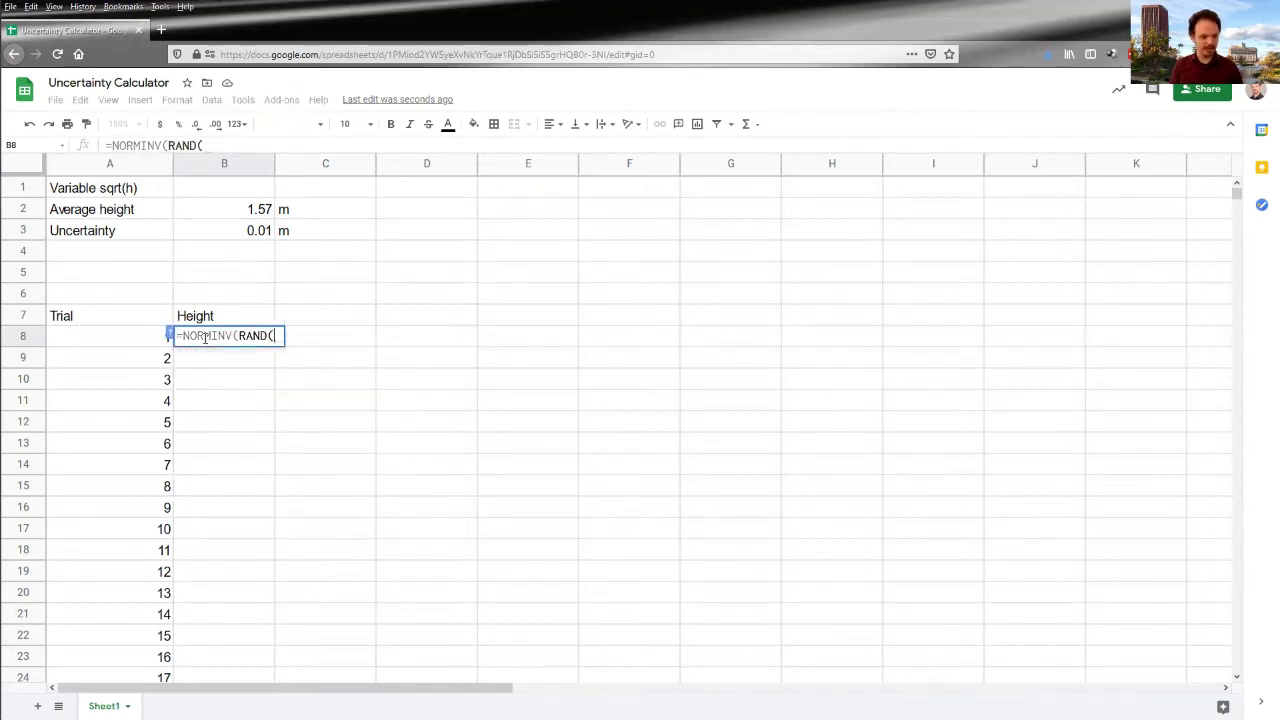
{"action": "type", "text": "),"}
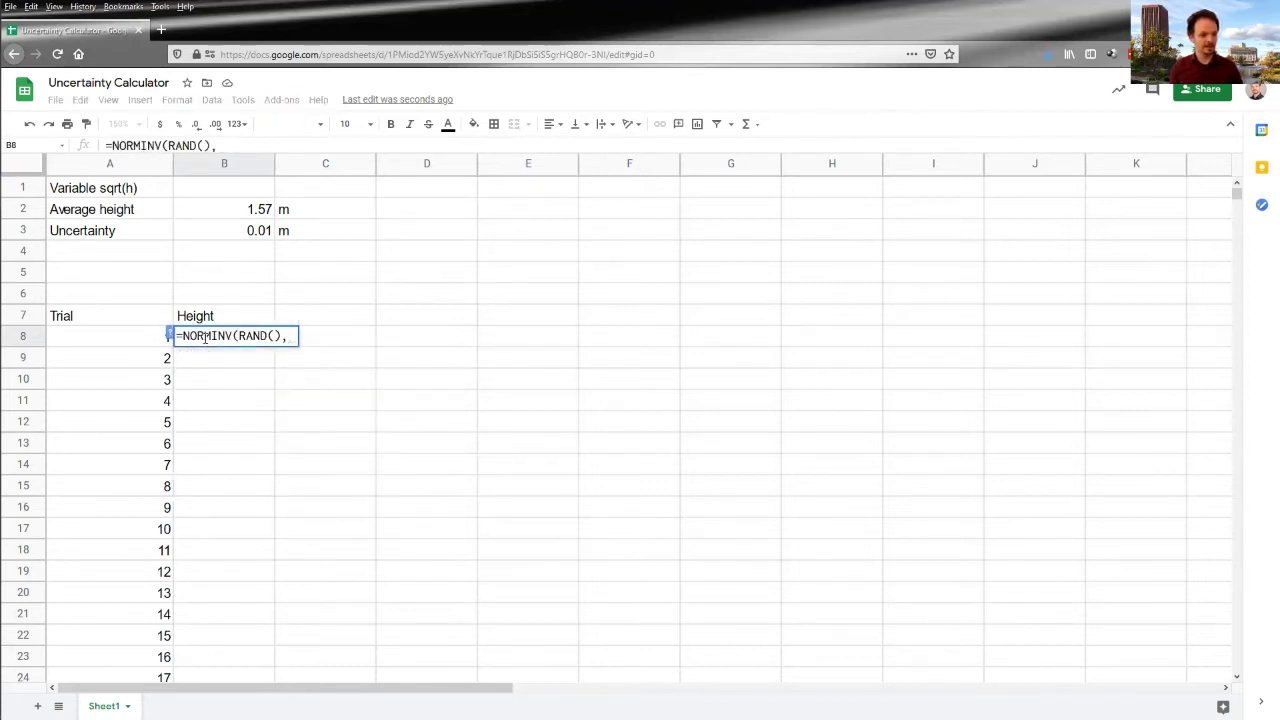
{"action": "left_click", "coordinate": [221, 212]}
{"action": "type", "text": ","}
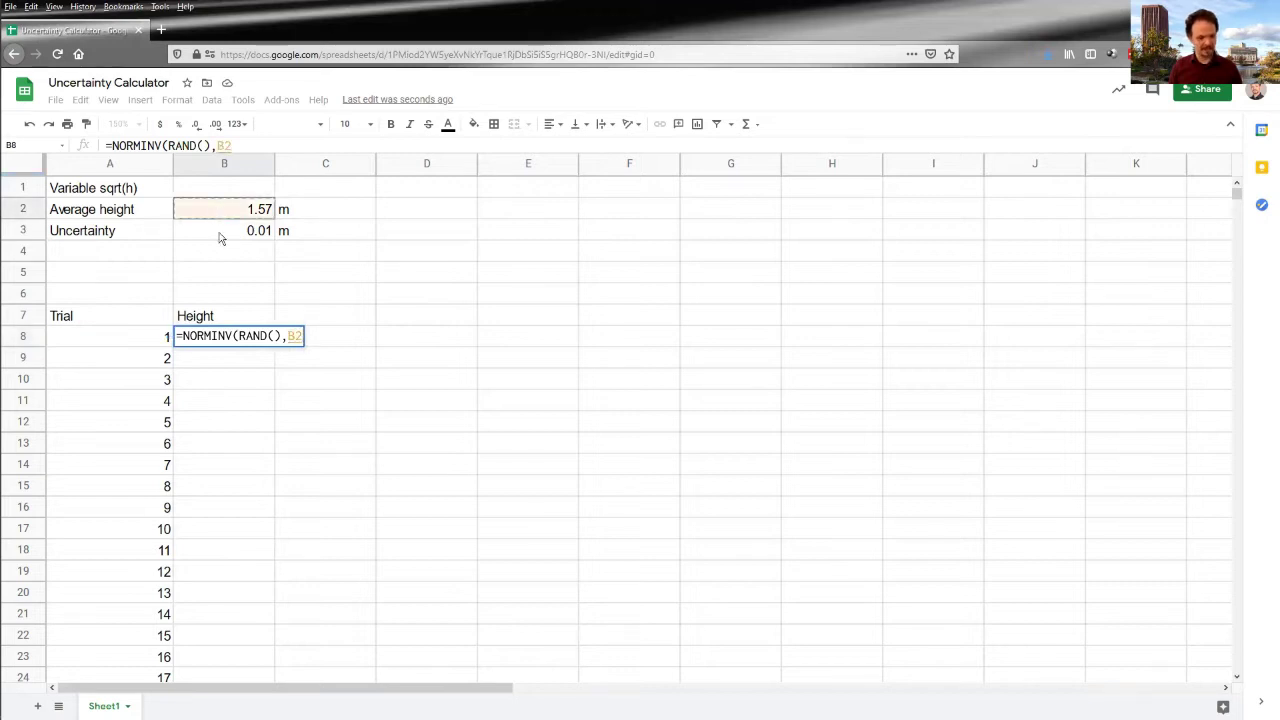
{"action": "left_click", "coordinate": [221, 237]}
{"action": "type", "text": ")"}
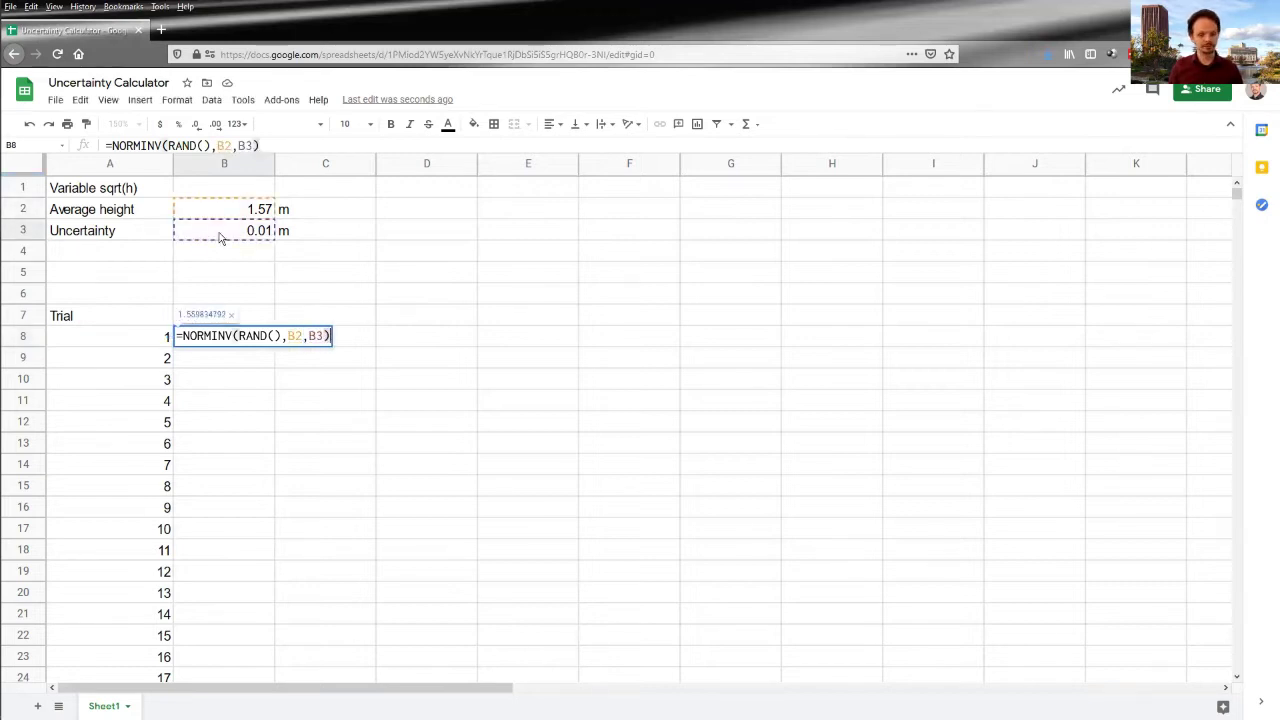
{"action": "key", "text": "Return"}
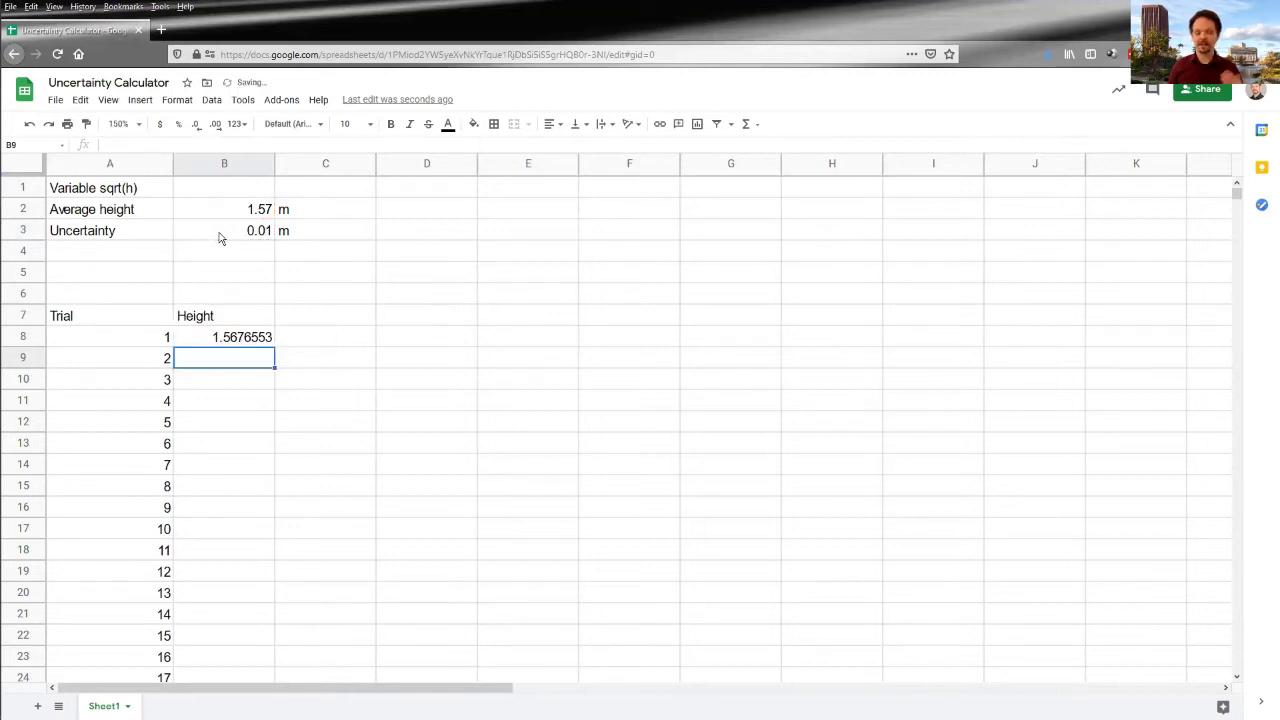
{"action": "key", "text": "Up"}
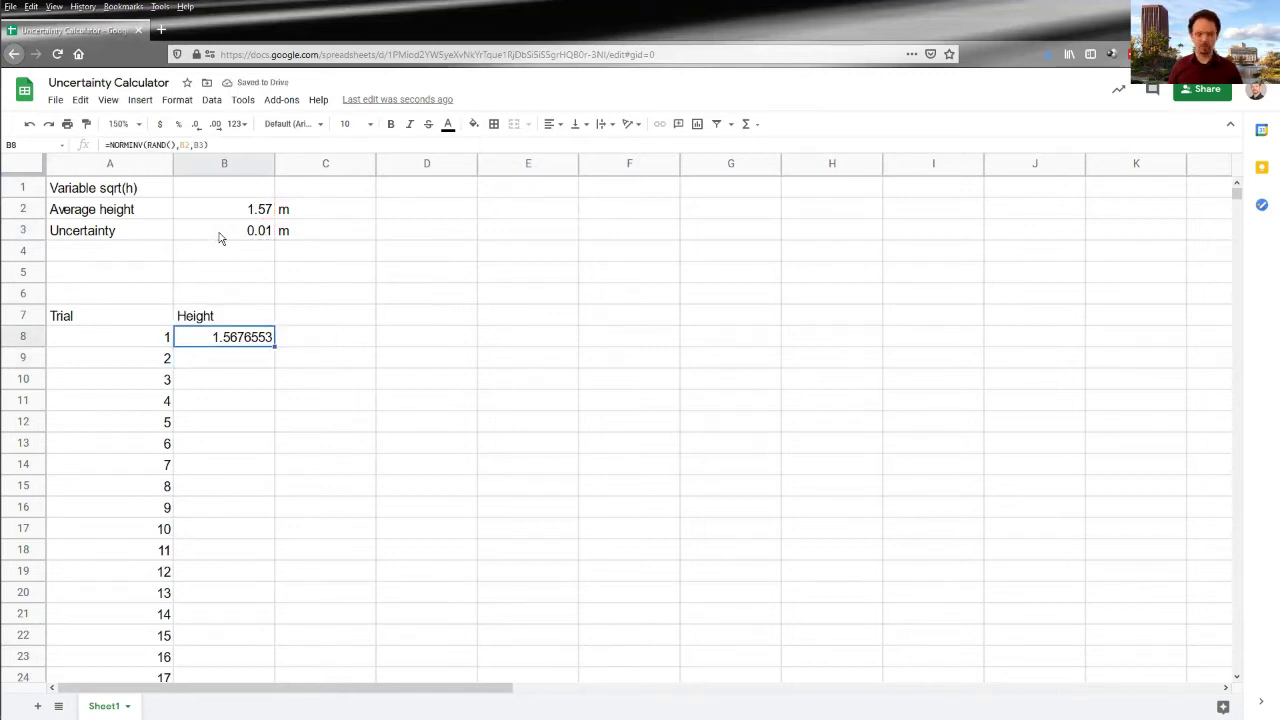
{"action": "key", "text": "ctrl+c"}
{"action": "key", "text": "Down"}
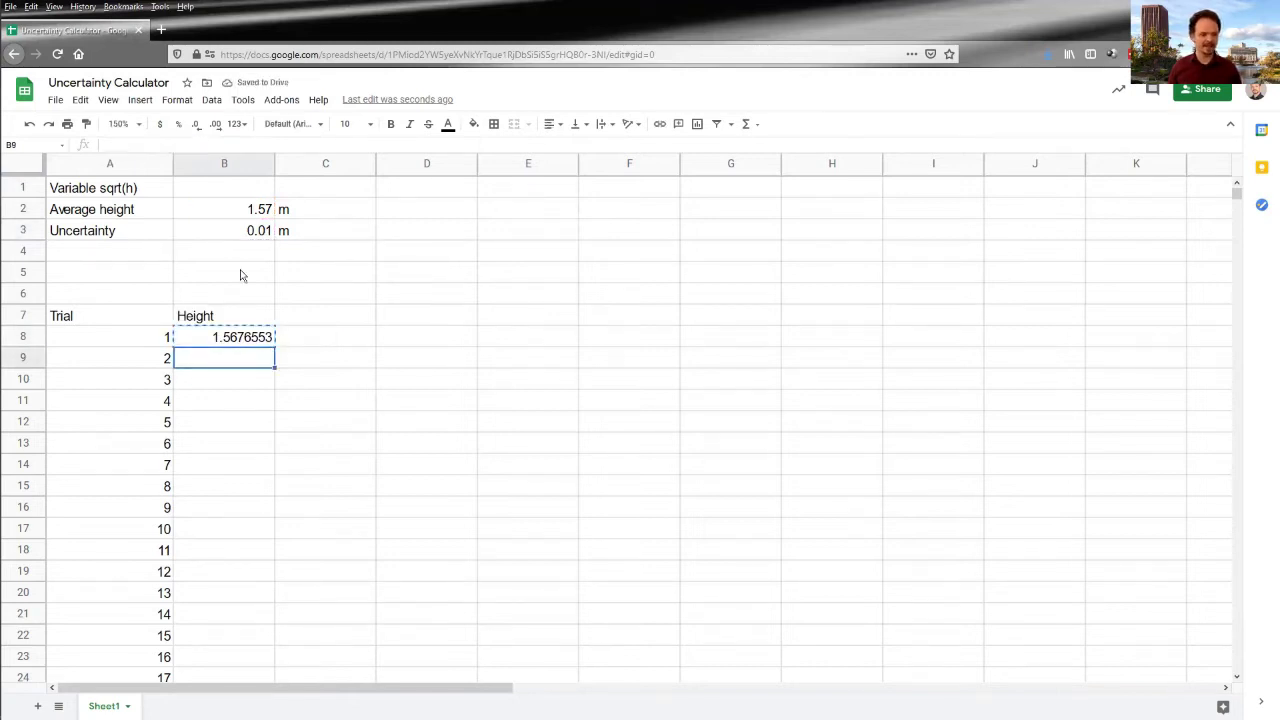
{"action": "key", "text": "ctrl+v"}
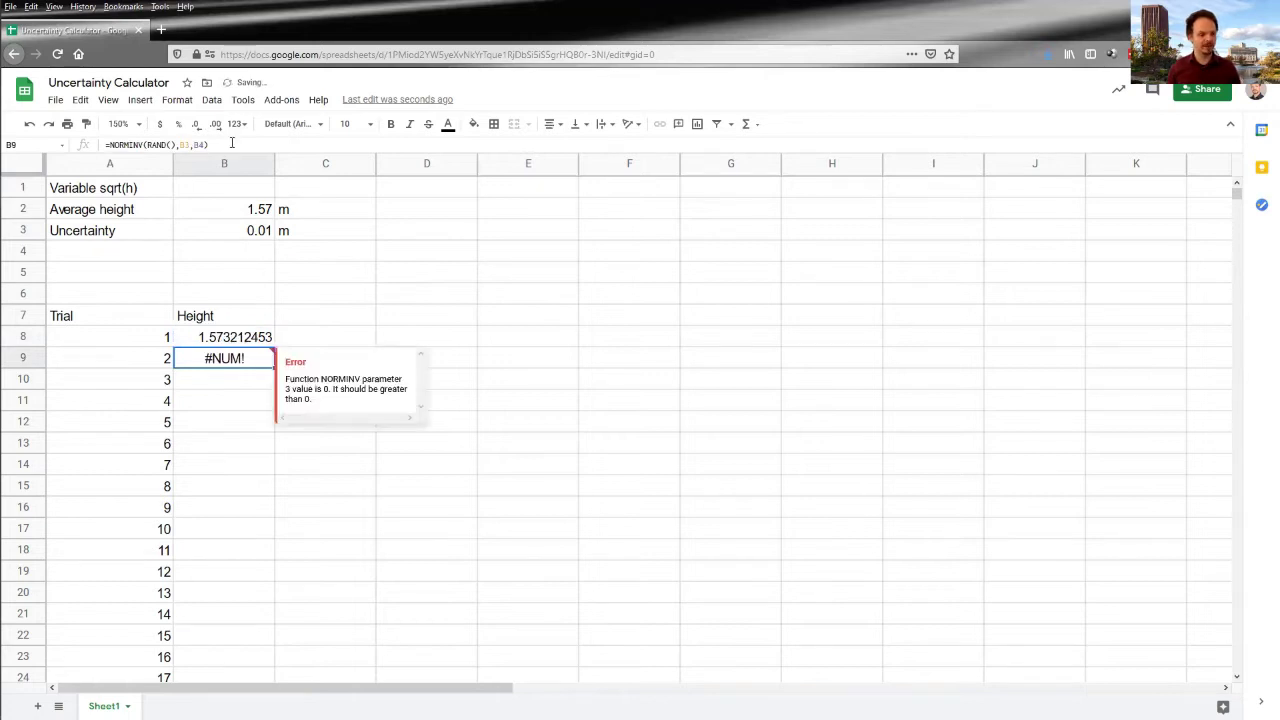
{"action": "left_click", "coordinate": [231, 143]}
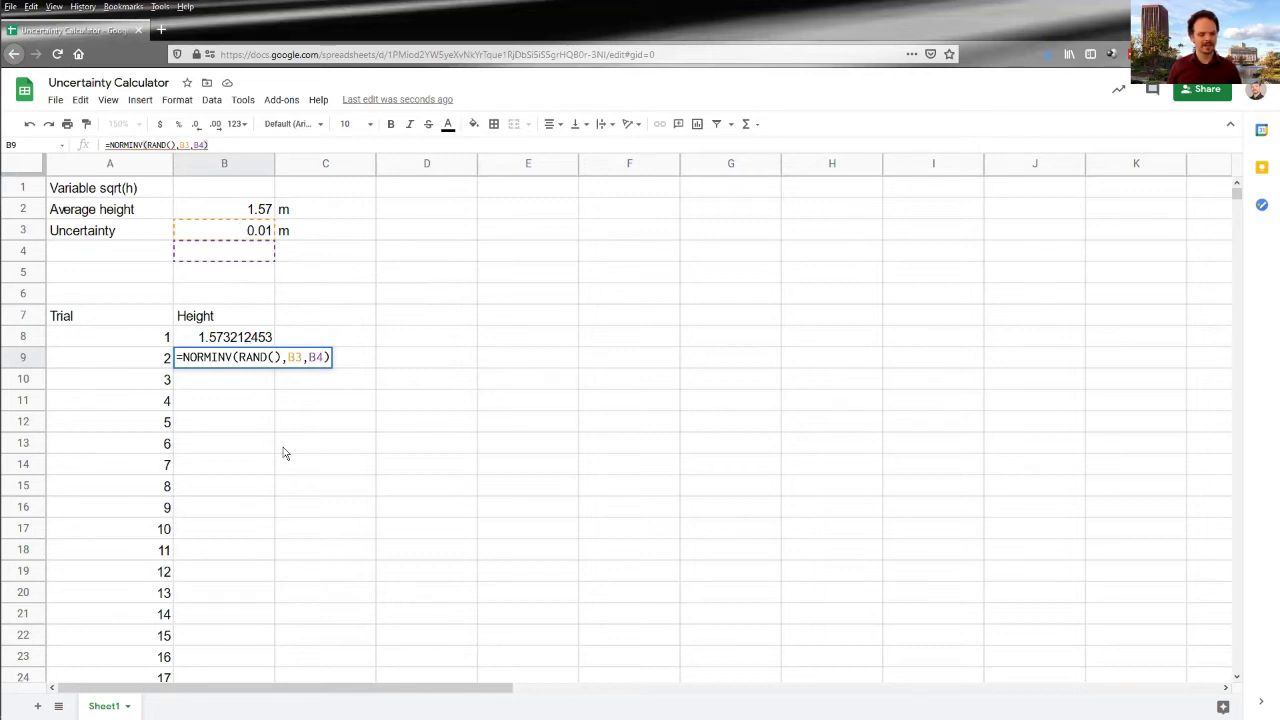
{"action": "key", "text": "Return"}
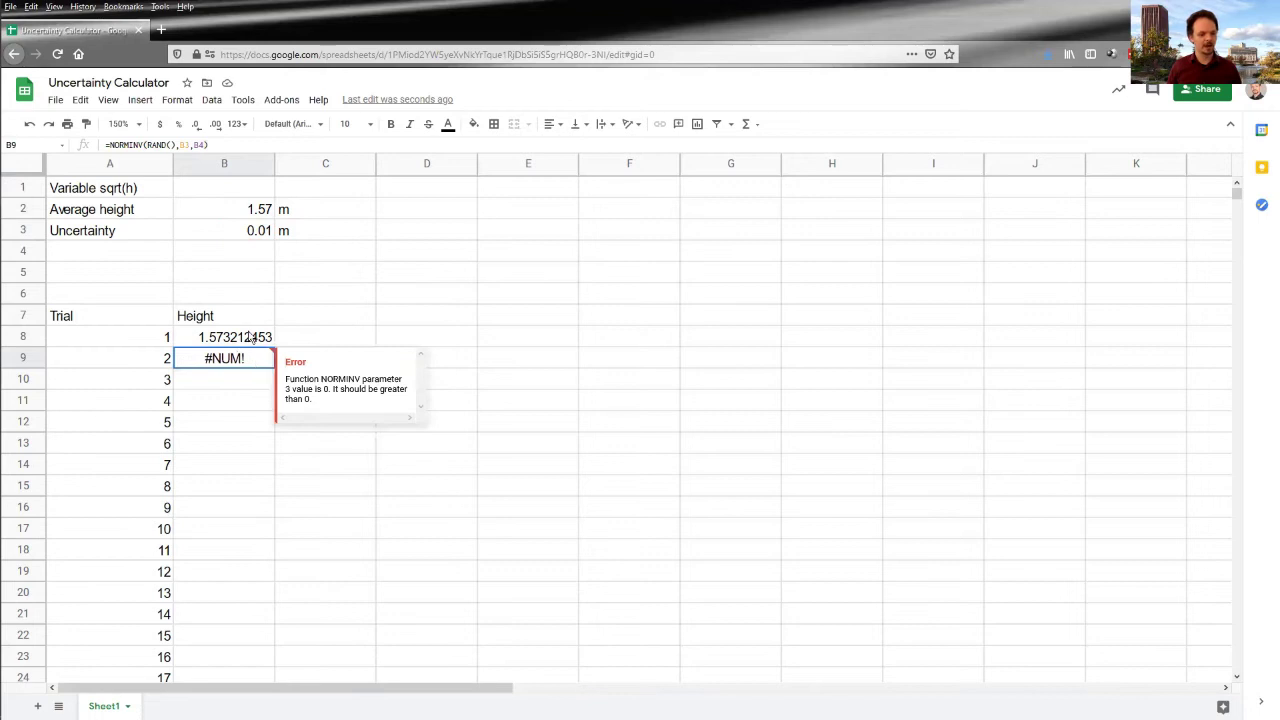
{"action": "key", "text": "ctrl+z"}
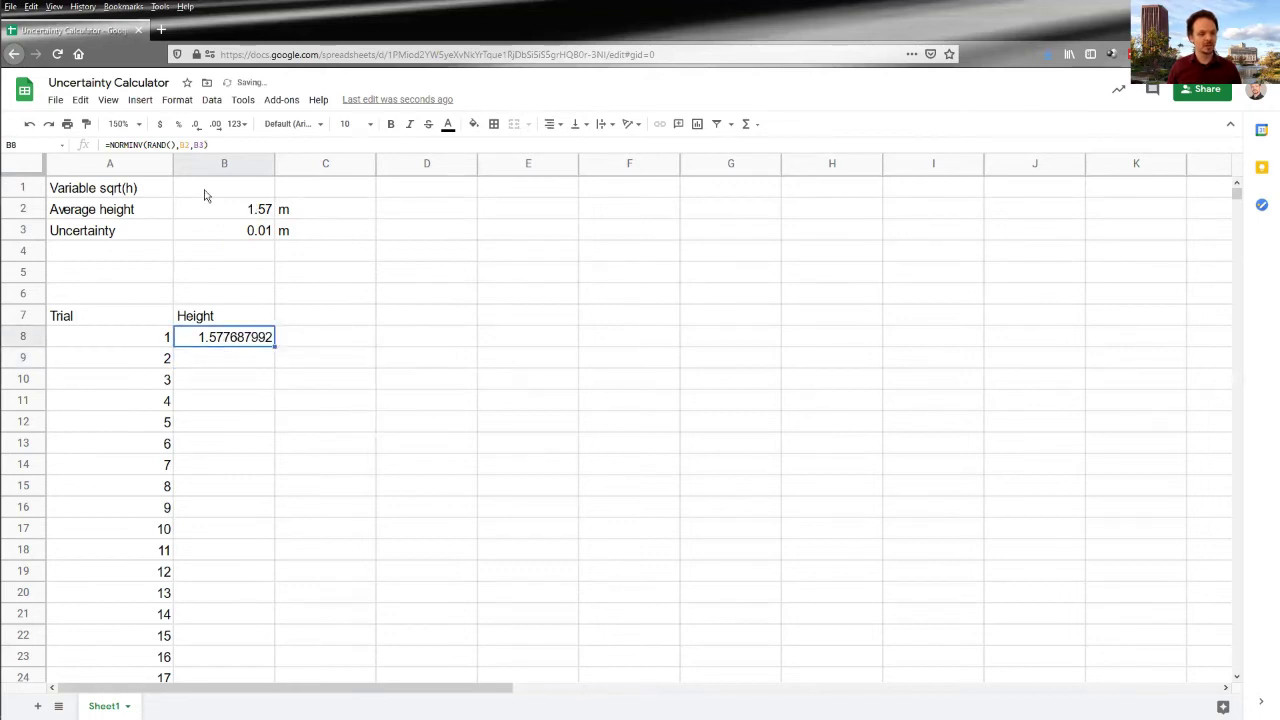
{"action": "left_click", "coordinate": [212, 206]}
{"action": "left_click", "coordinate": [240, 230]}
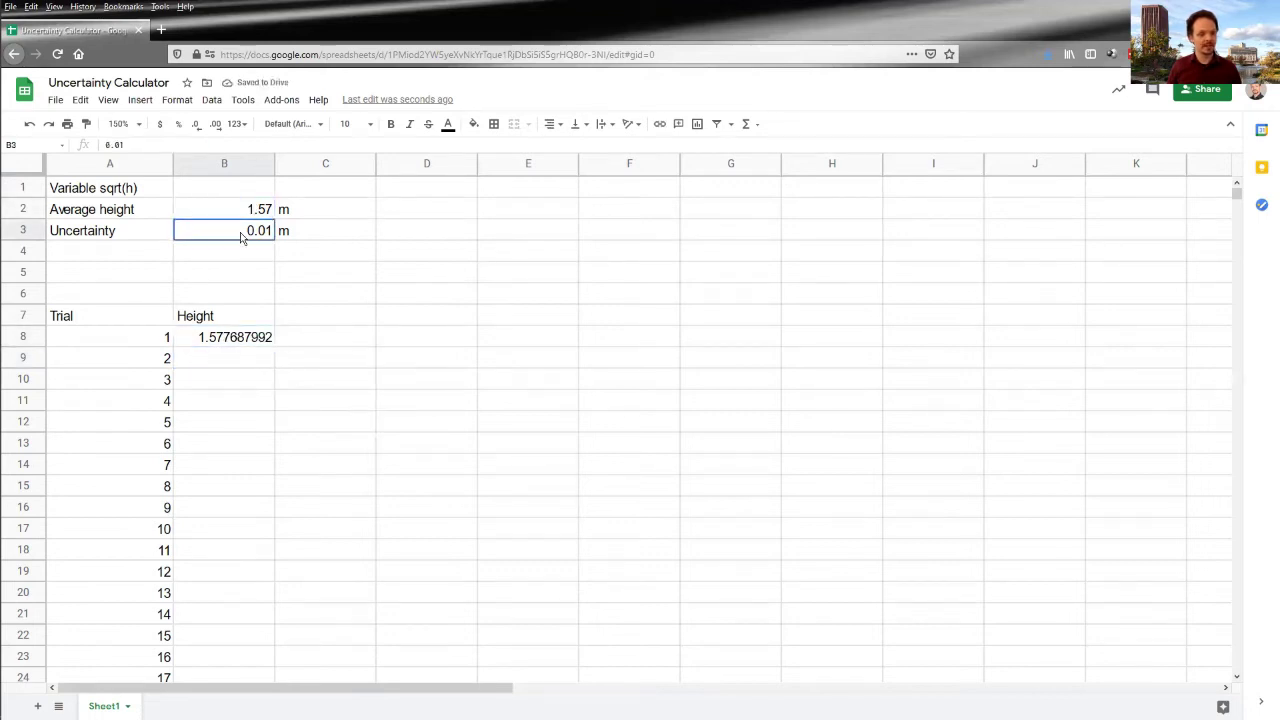
Step: Change B8's formula to =NORMINV(RAND(),$B$2,$B$3) with absolute references
{"action": "left_click", "coordinate": [226, 337]}
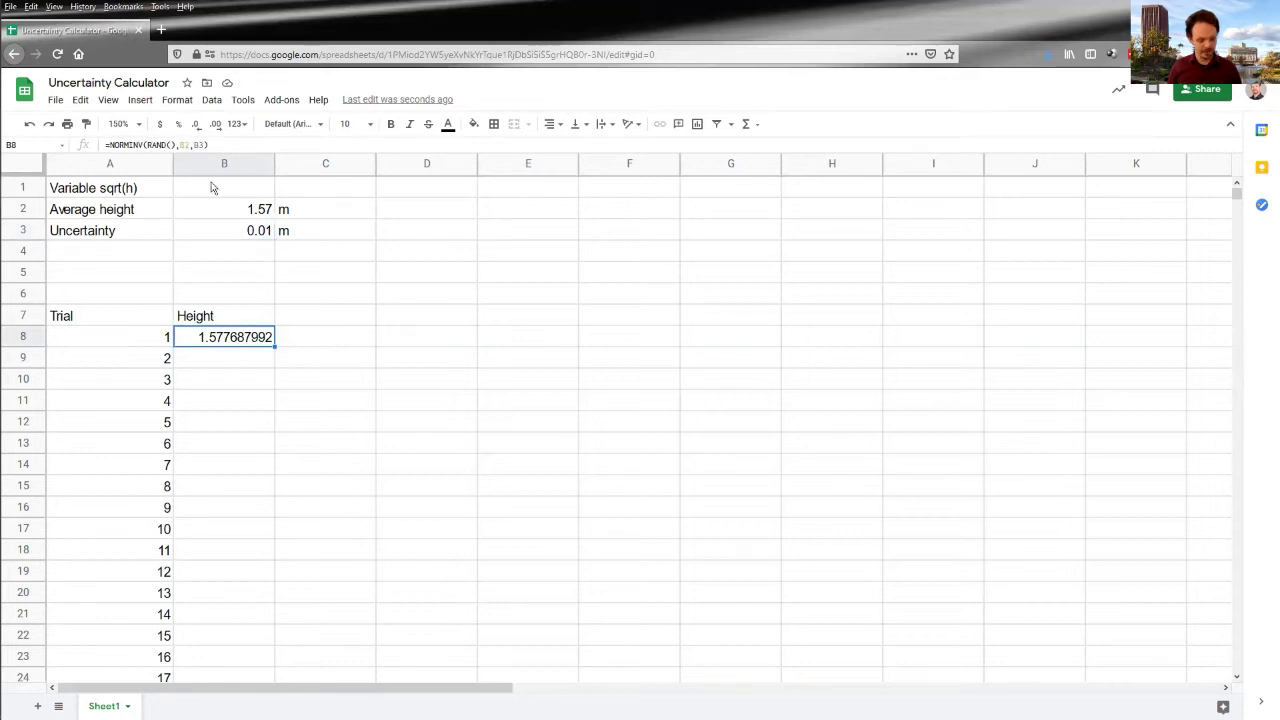
{"action": "key", "text": "Return"}
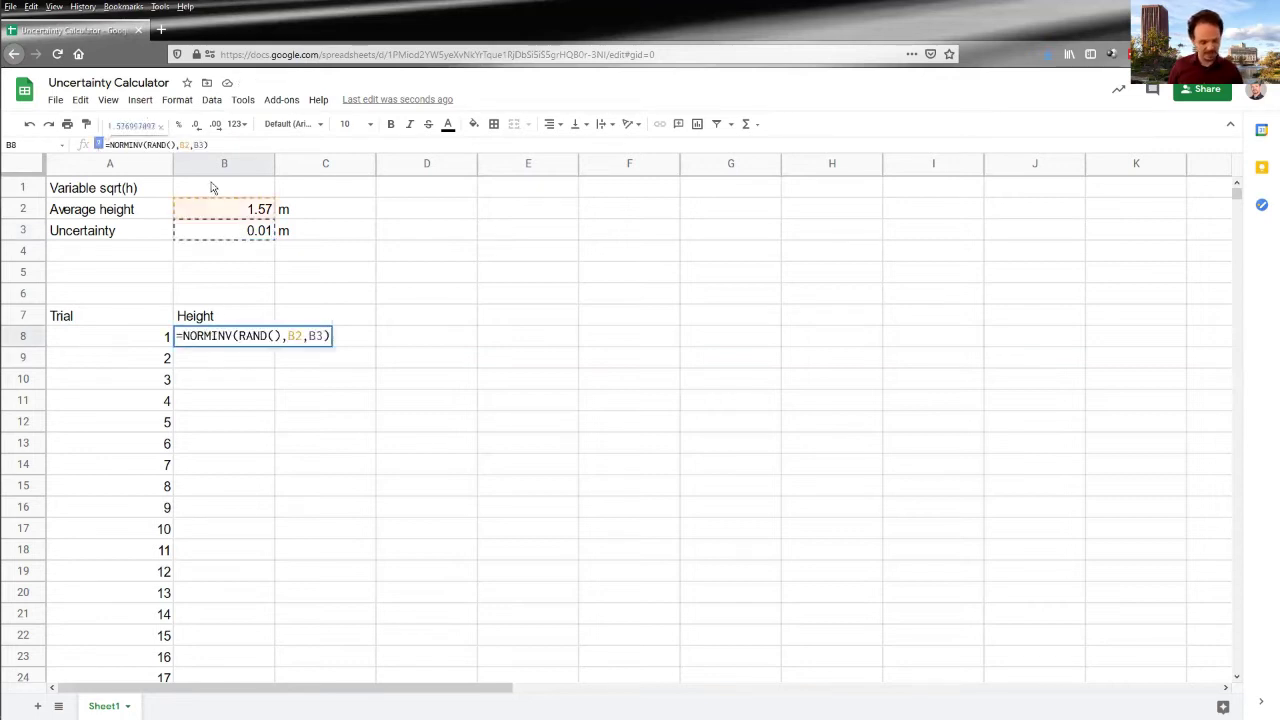
{"action": "key", "text": "F4"}
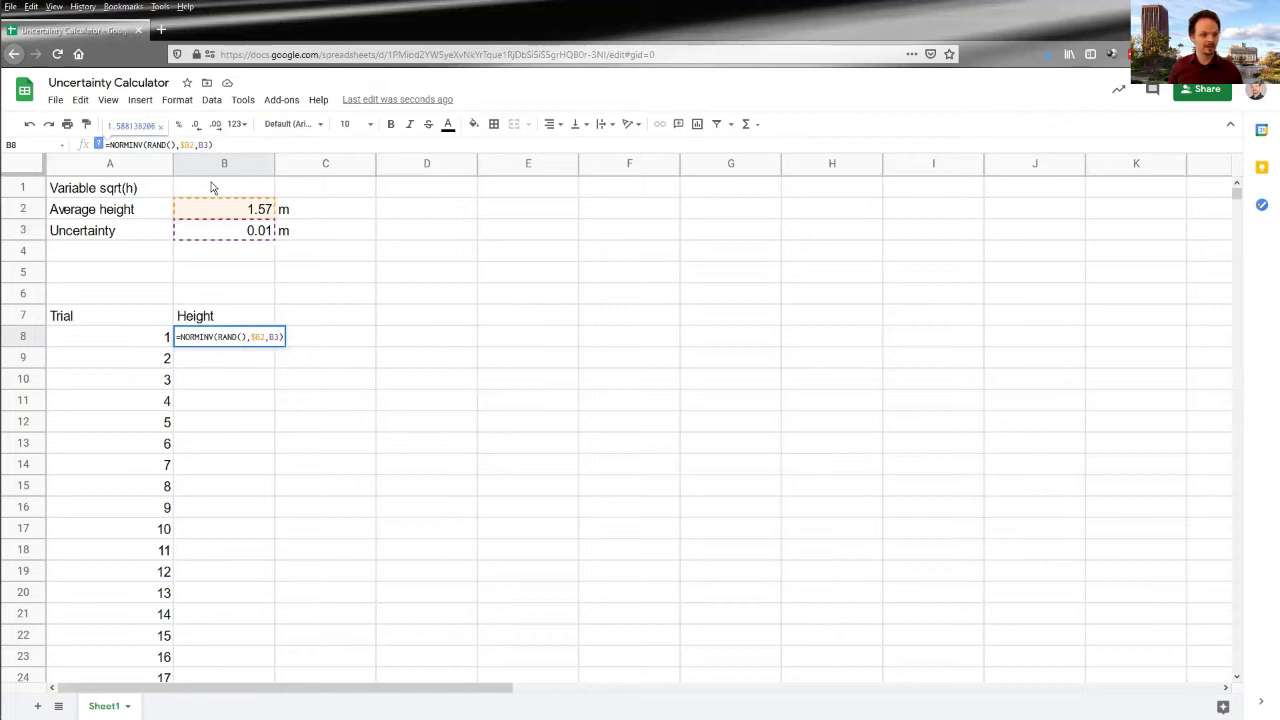
{"action": "type", "text": "$"}
{"action": "key", "text": "Right"}
{"action": "key", "text": "Right"}
{"action": "type", "text": "$B$"}
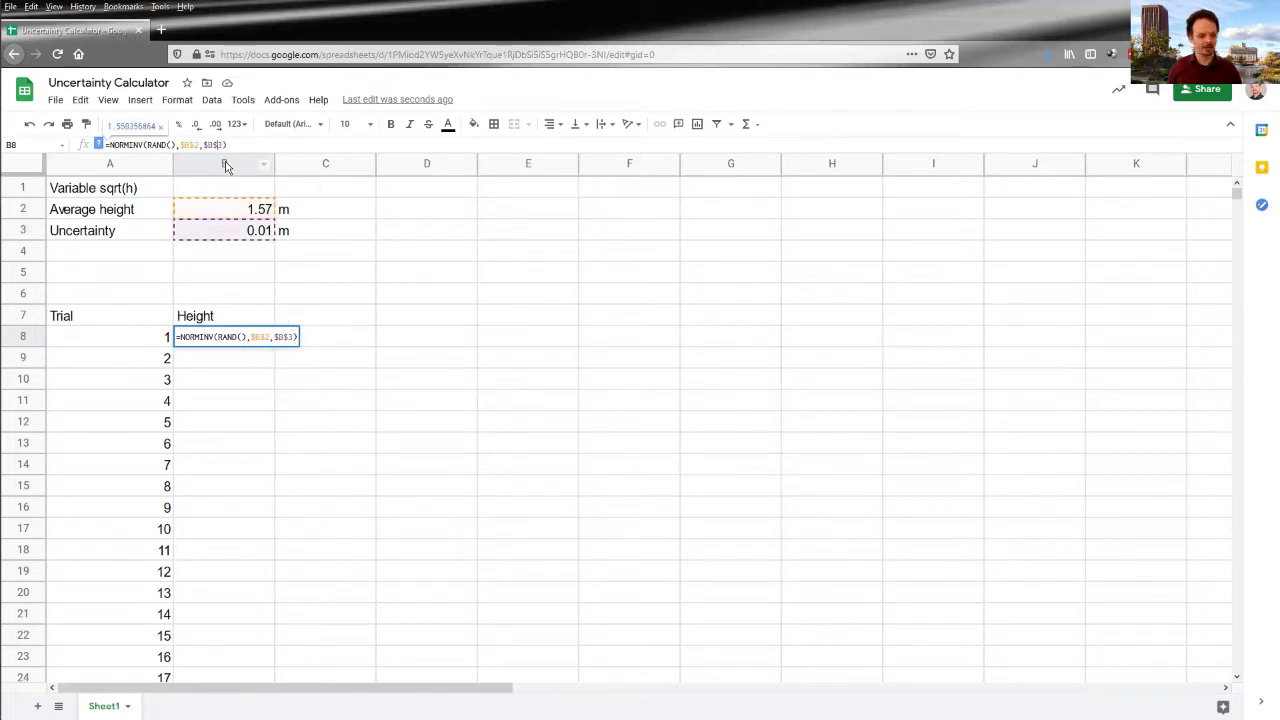
{"action": "key", "text": "Return"}
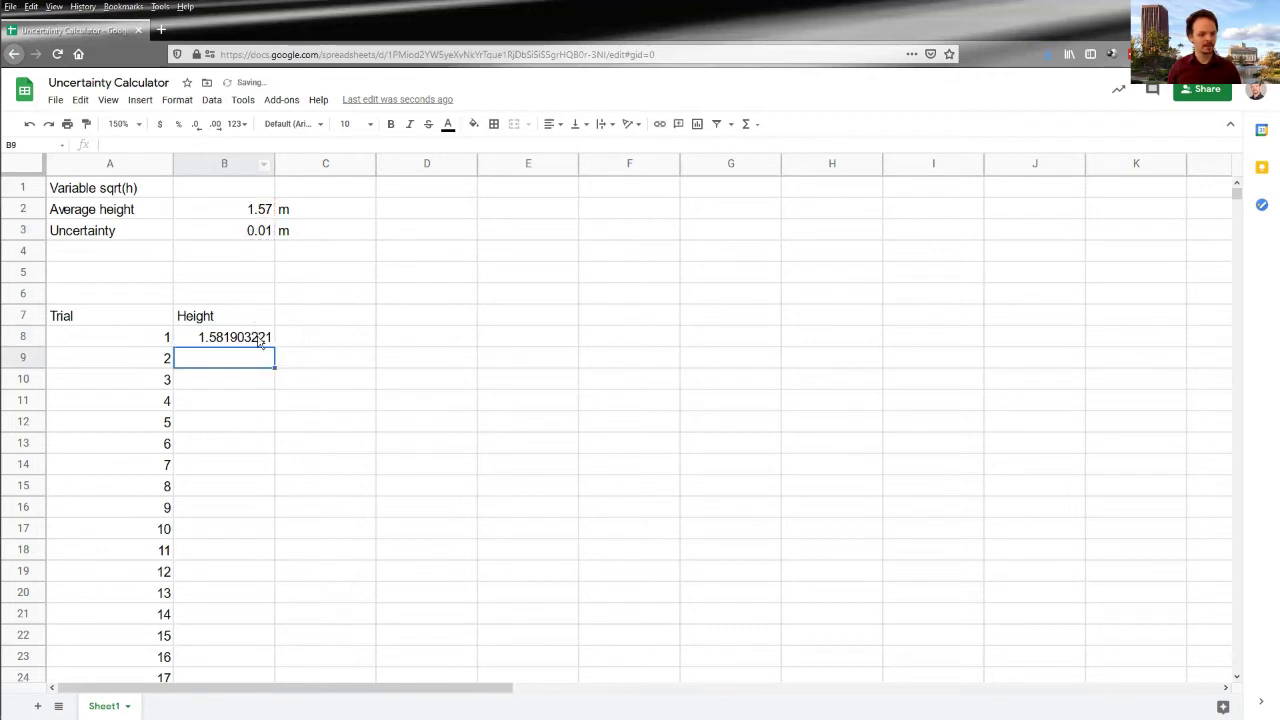
Step: Fill the height formula down column B for all trials, undoing a stray copy into column C
{"action": "left_click", "coordinate": [259, 339]}
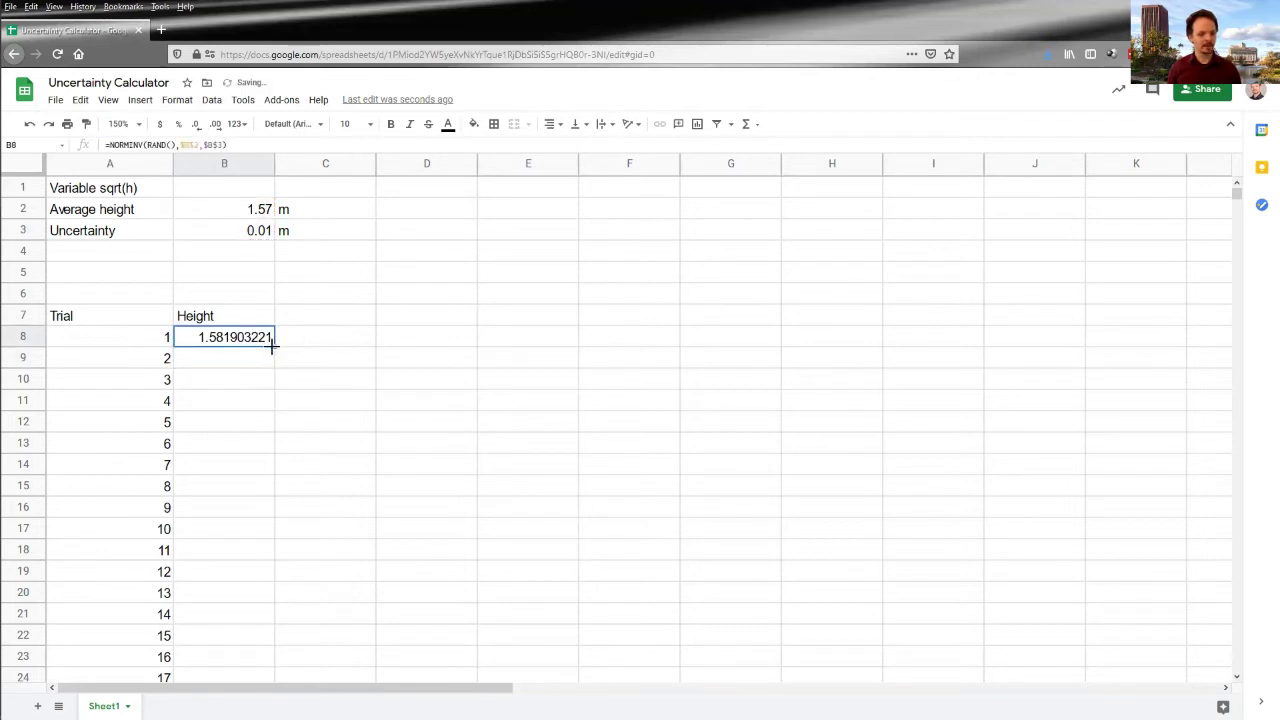
{"action": "left_click_drag", "start_coordinate": [274, 347], "coordinate": [340, 351]}
{"action": "double_click", "coordinate": [376, 347]}
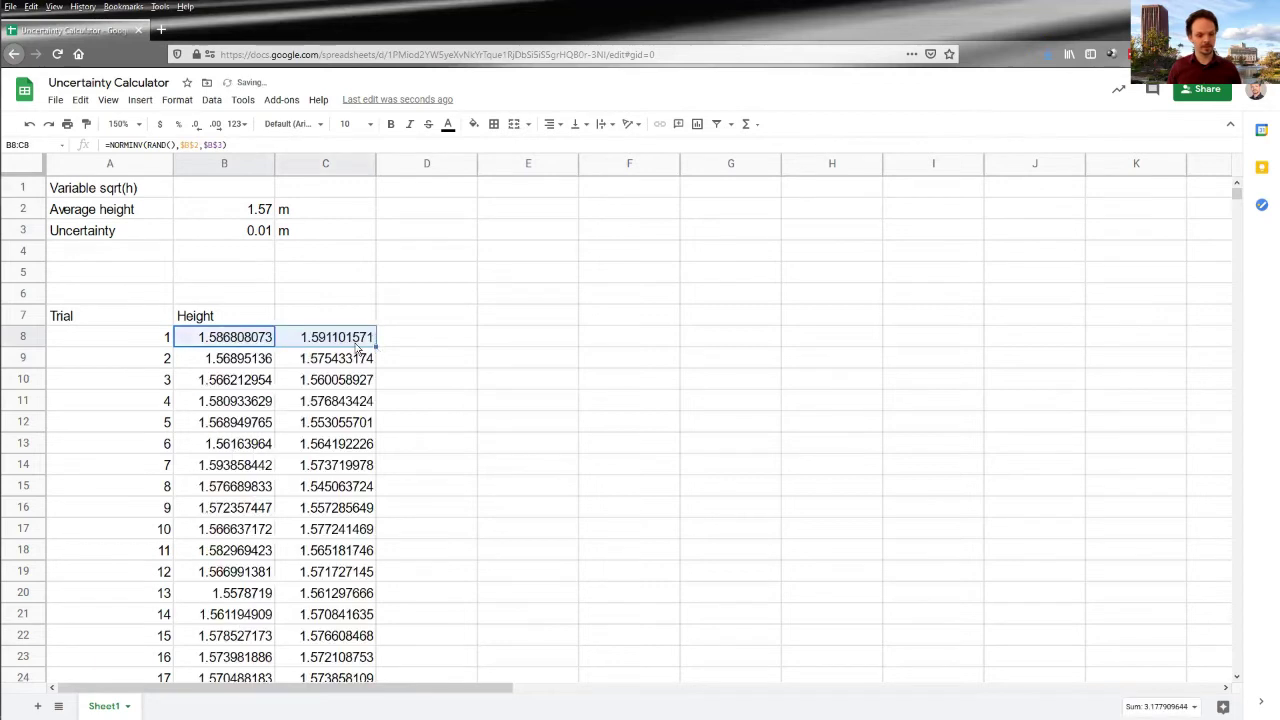
{"action": "left_click", "coordinate": [357, 347]}
{"action": "key", "text": "ctrl+z"}
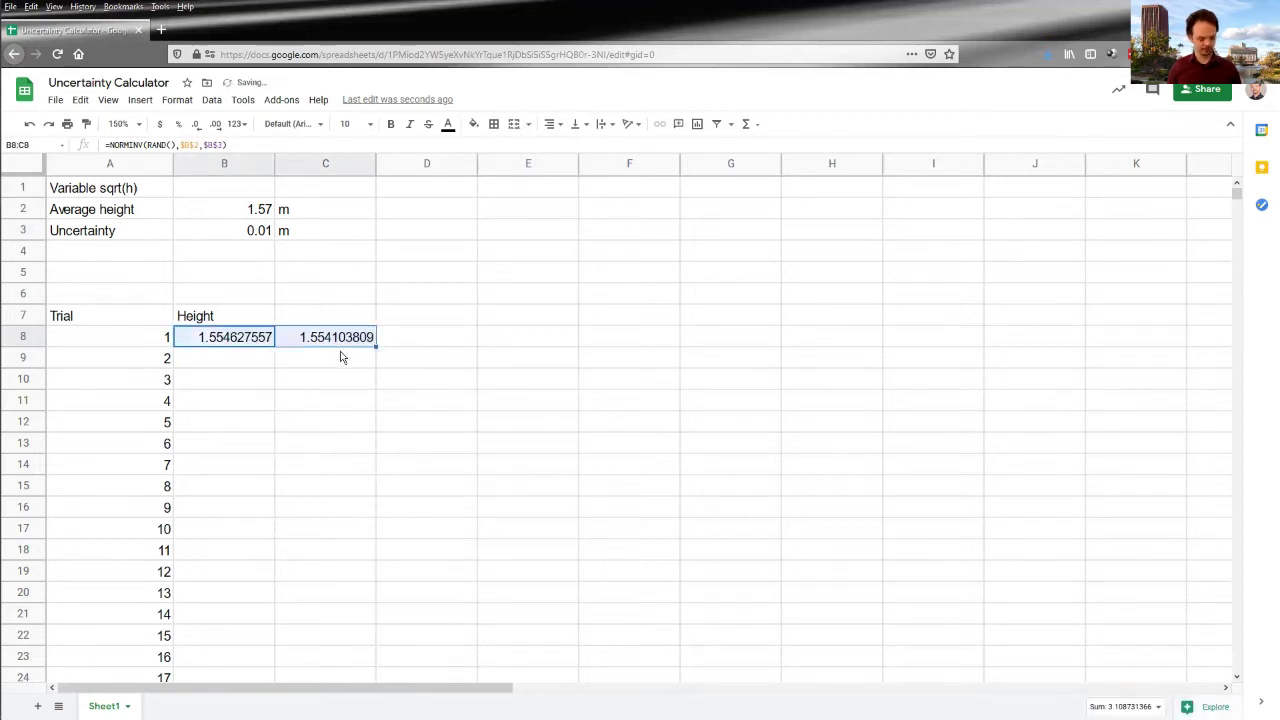
{"action": "key", "text": "ctrl+z"}
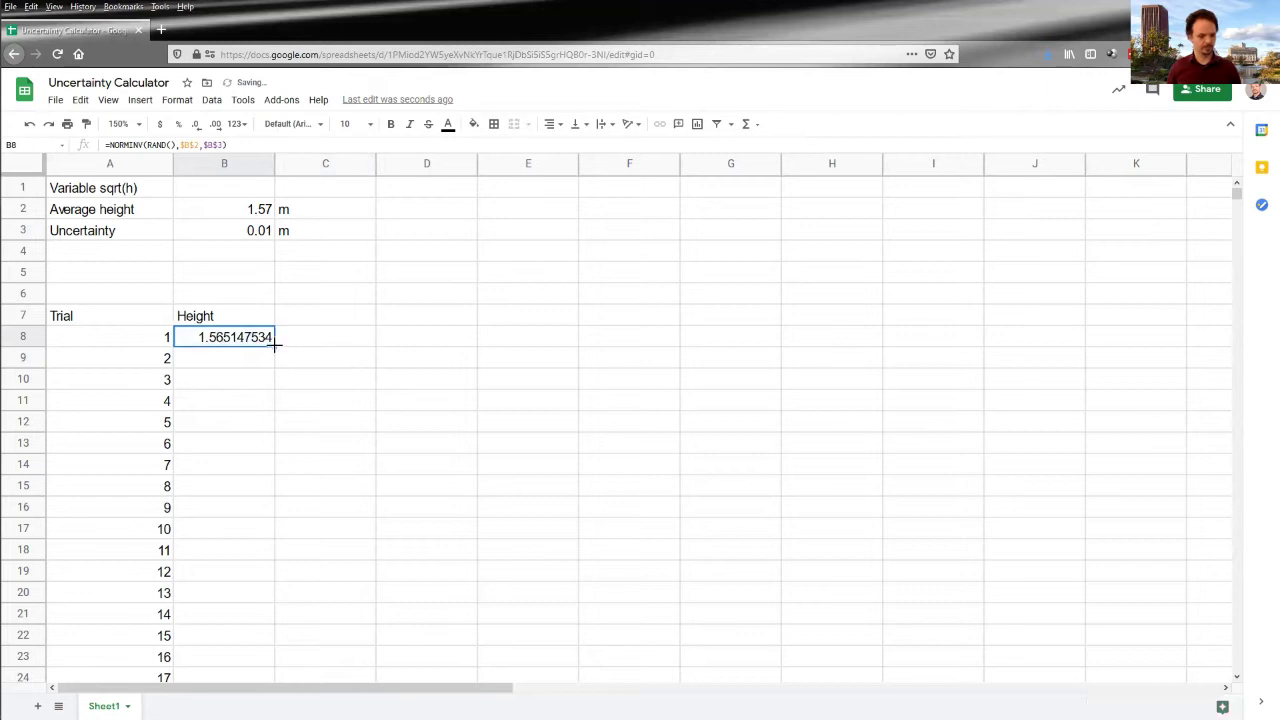
{"action": "double_click", "coordinate": [275, 345]}
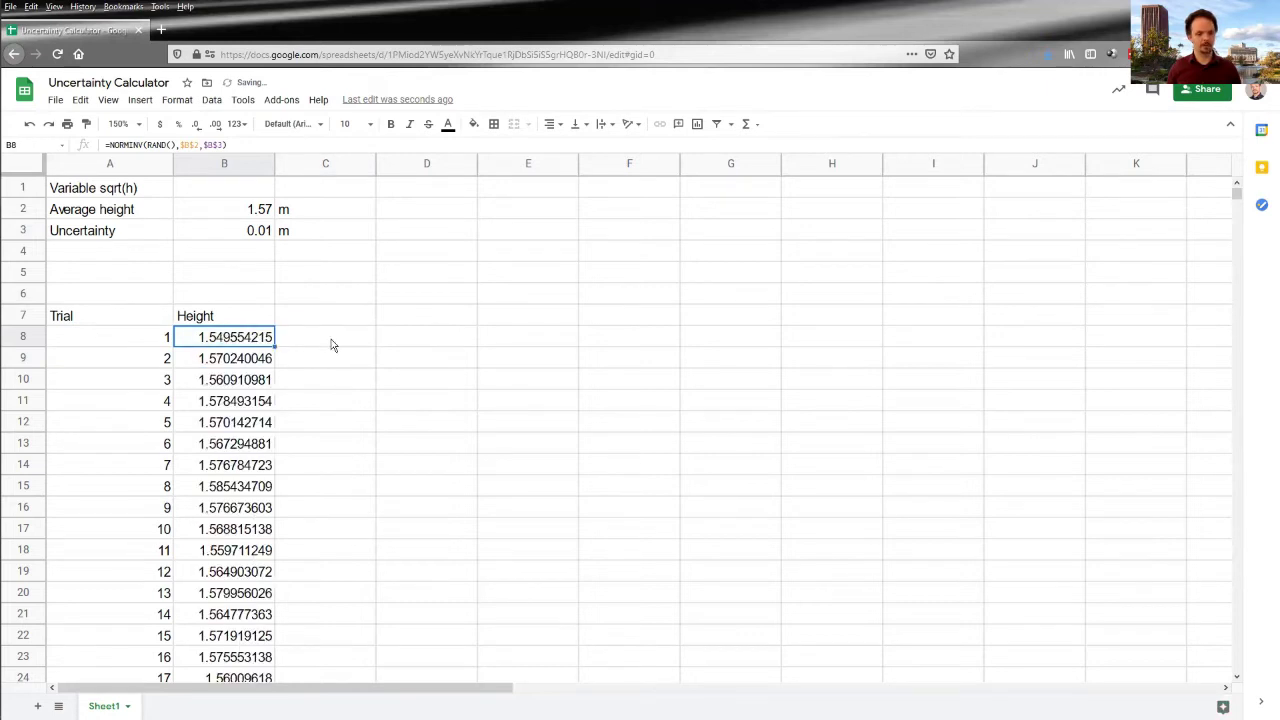
Step: Add the header 'Variable' in C7 beside the Height column
{"action": "left_click", "coordinate": [334, 345]}
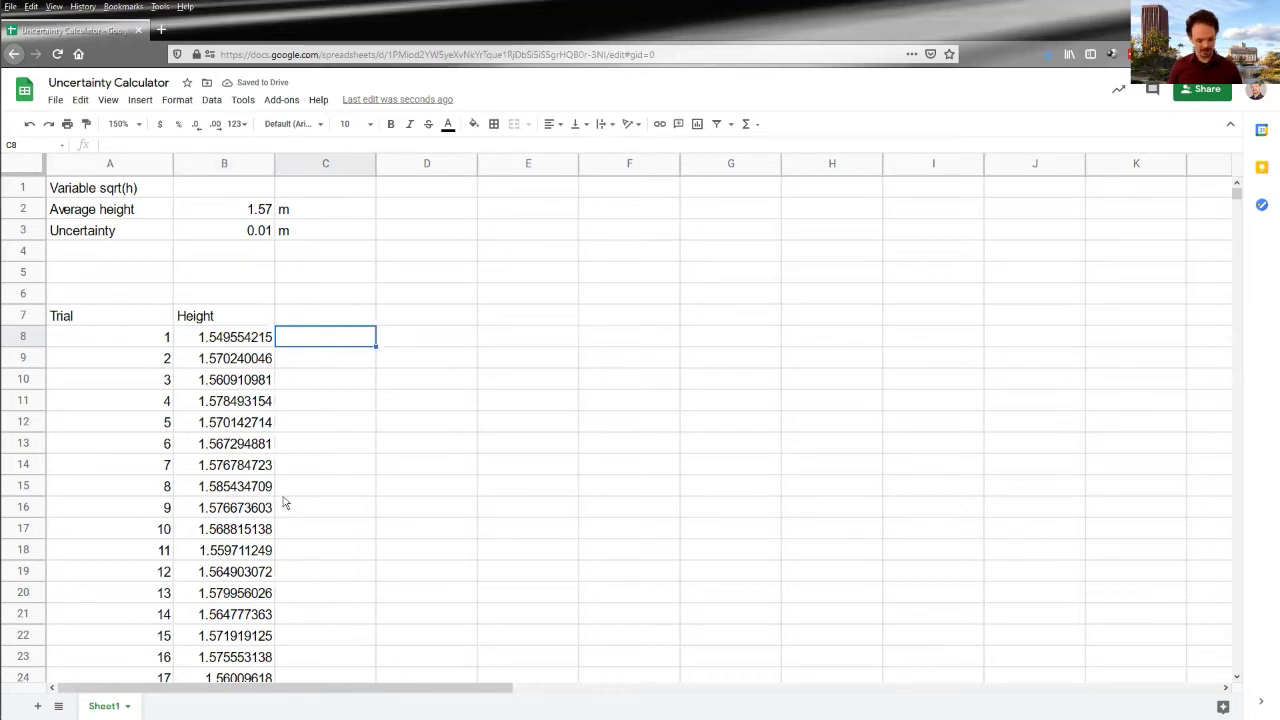
{"action": "key", "text": "Up"}
{"action": "type", "text": "Var"}
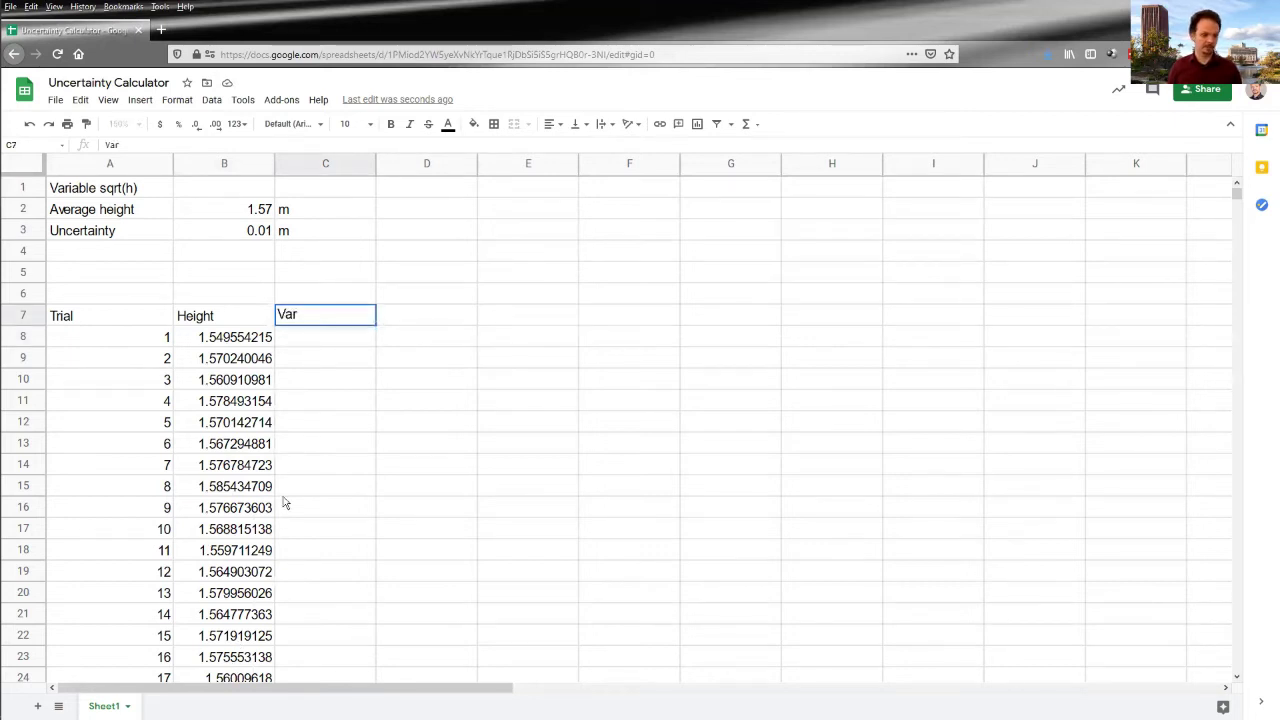
{"action": "type", "text": "iable"}
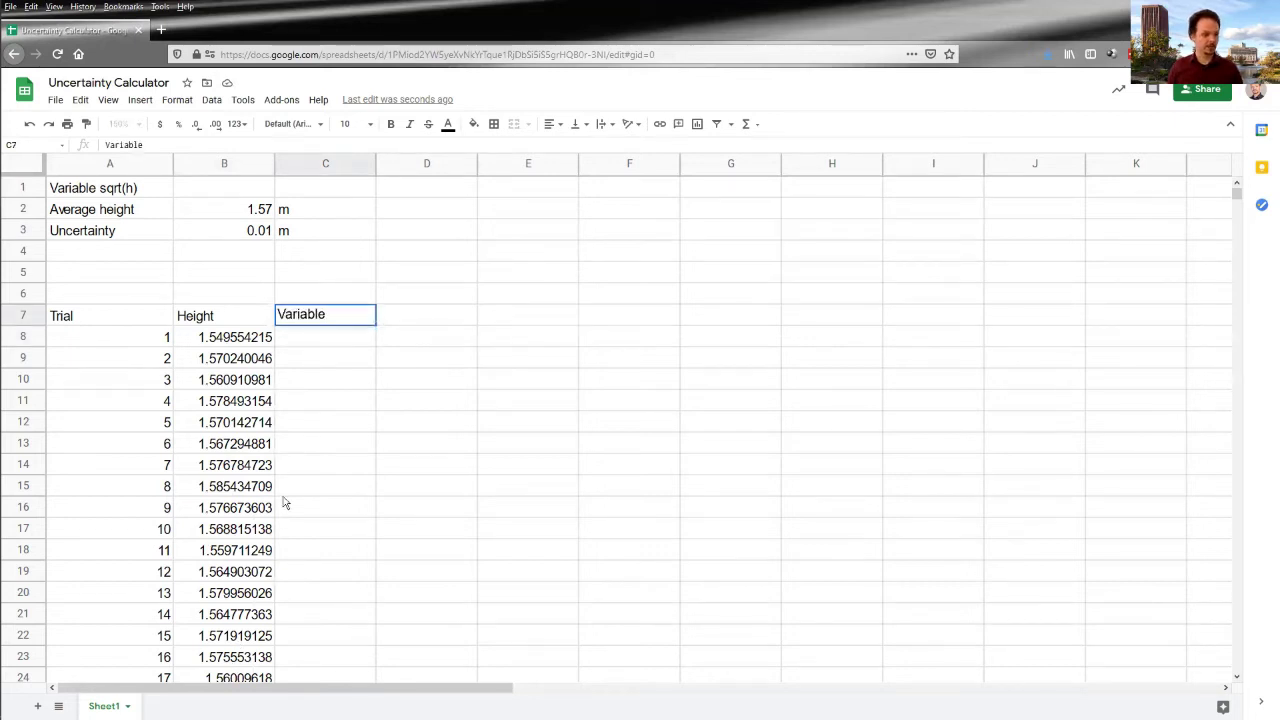
{"action": "left_click", "coordinate": [110, 190]}
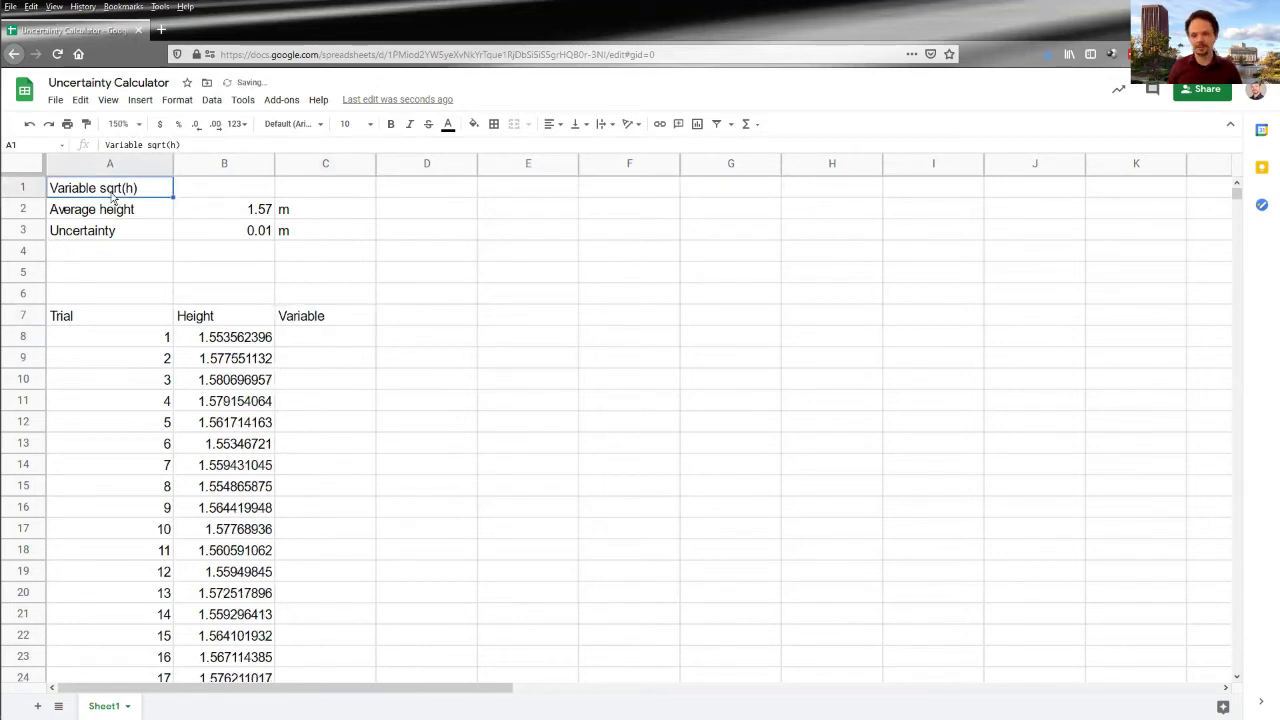
Step: Enter =sqrt(B8) in C8 and autofill it down every trial row
{"action": "left_click", "coordinate": [313, 340]}
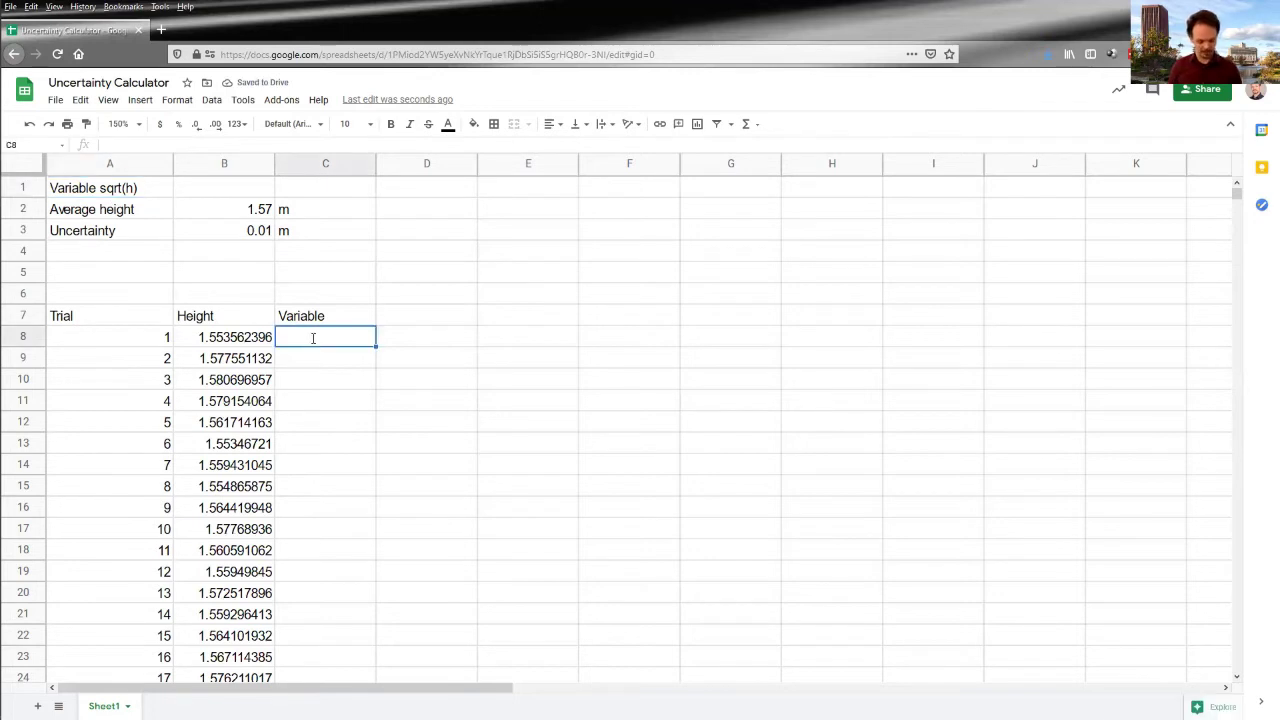
{"action": "type", "text": "=sqrt("}
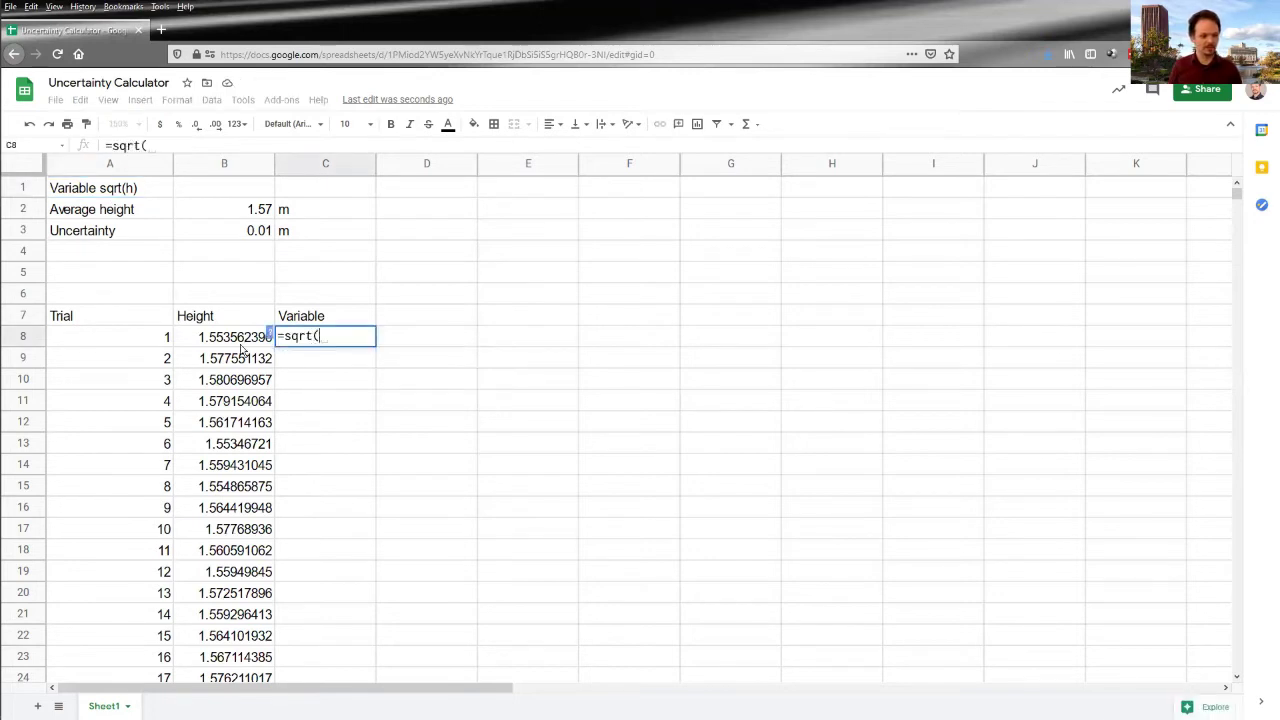
{"action": "left_click", "coordinate": [241, 348]}
{"action": "type", "text": ")"}
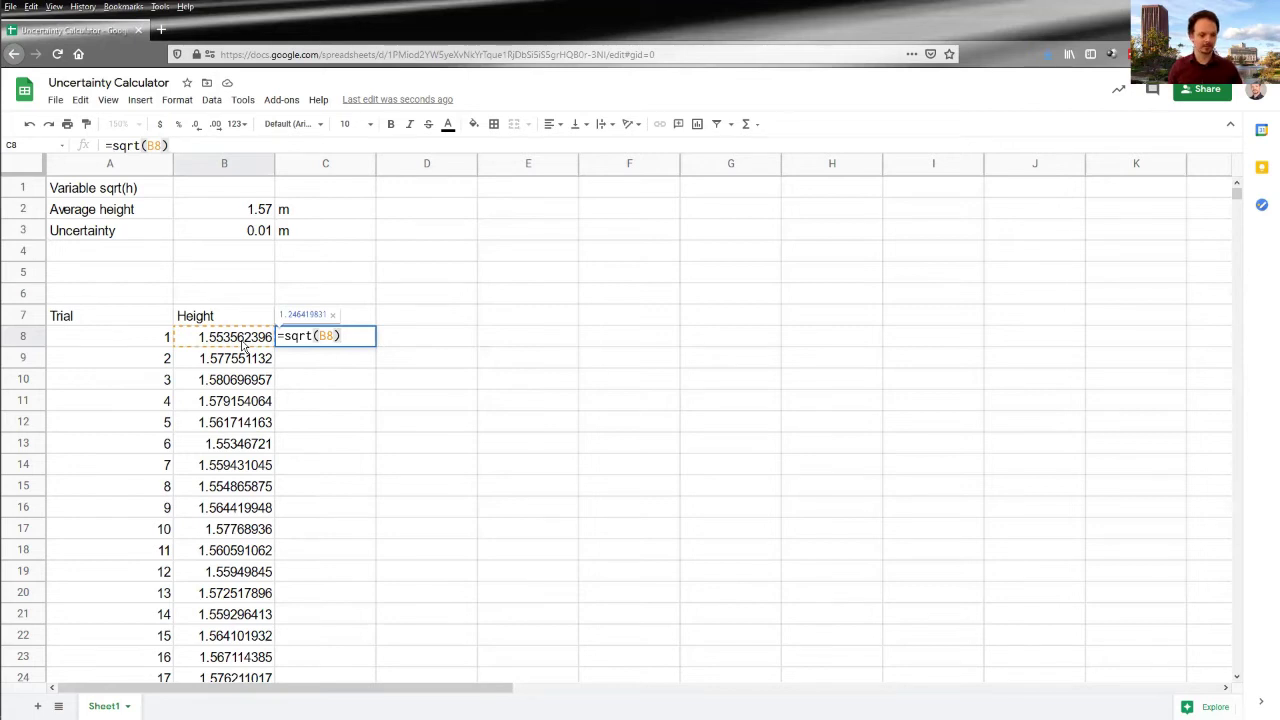
{"action": "key", "text": "Return"}
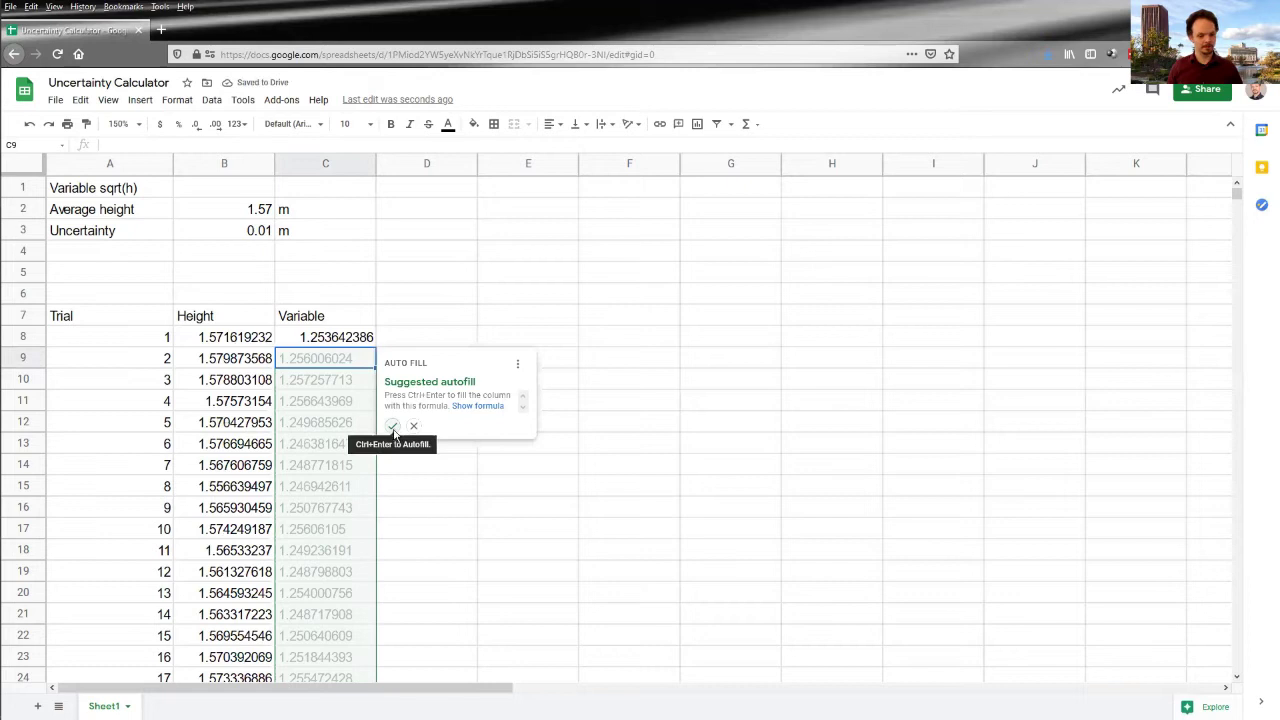
{"action": "left_click", "coordinate": [393, 427]}
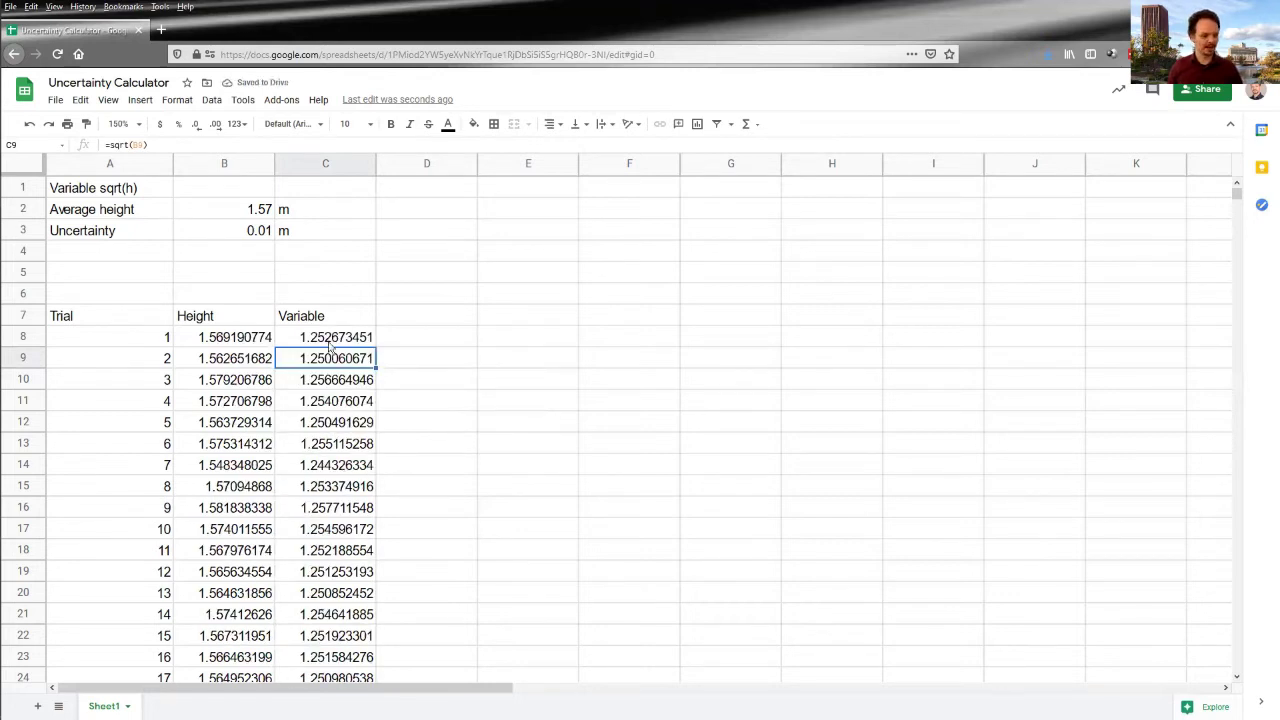
{"action": "left_click", "coordinate": [73, 254]}
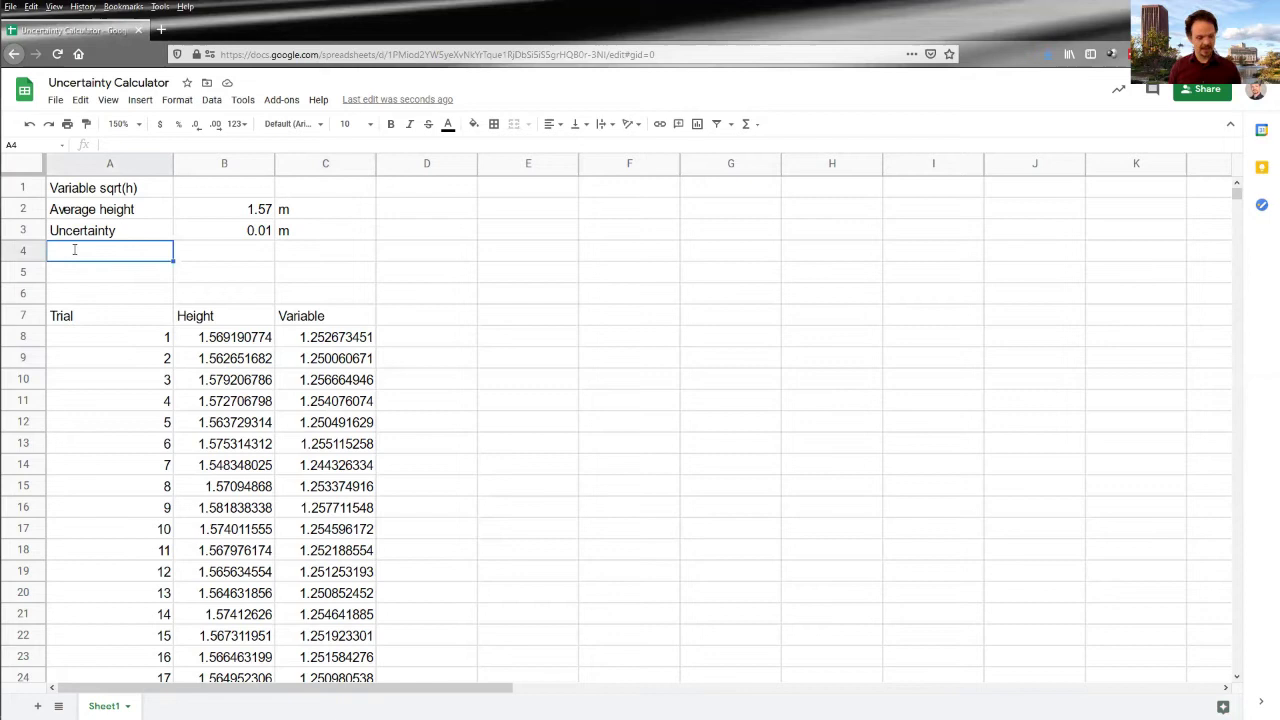
Step: Label A4 'Average sqrt(h)' and enter in B4 the AVERAGE of C8:C1007, giving 1.252904249
{"action": "type", "text": "Average "}
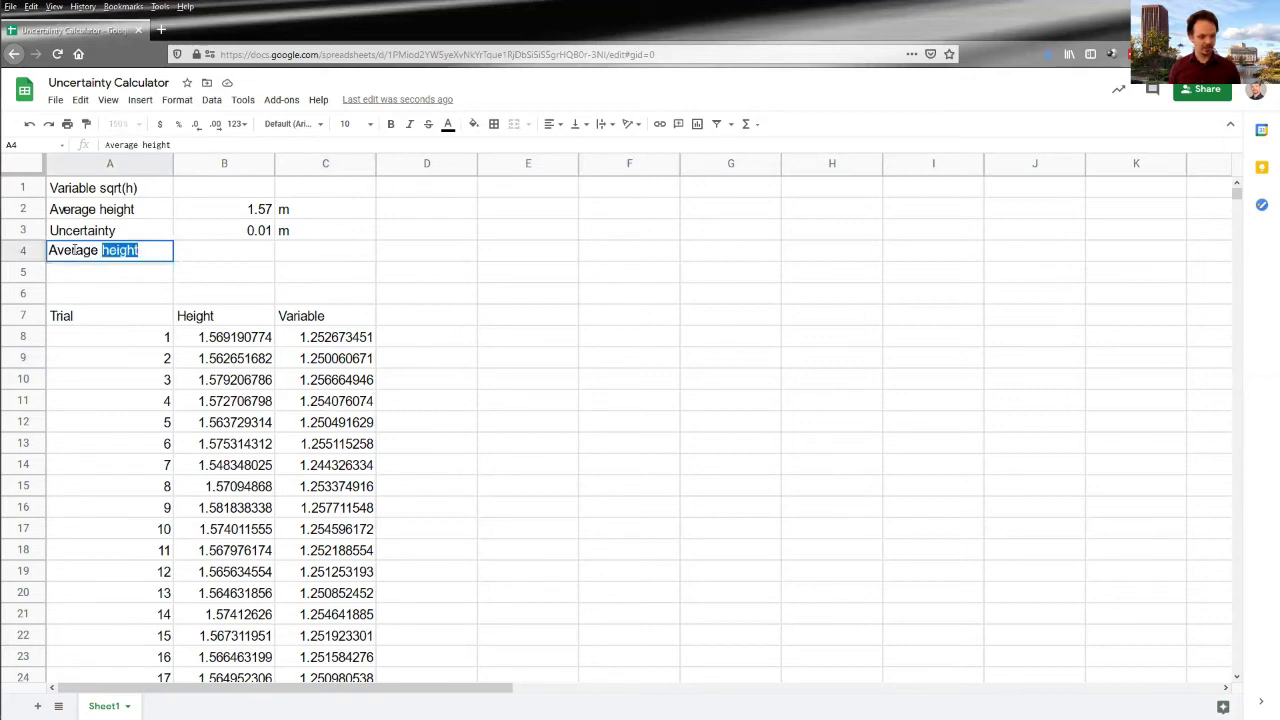
{"action": "type", "text": "sqrt("}
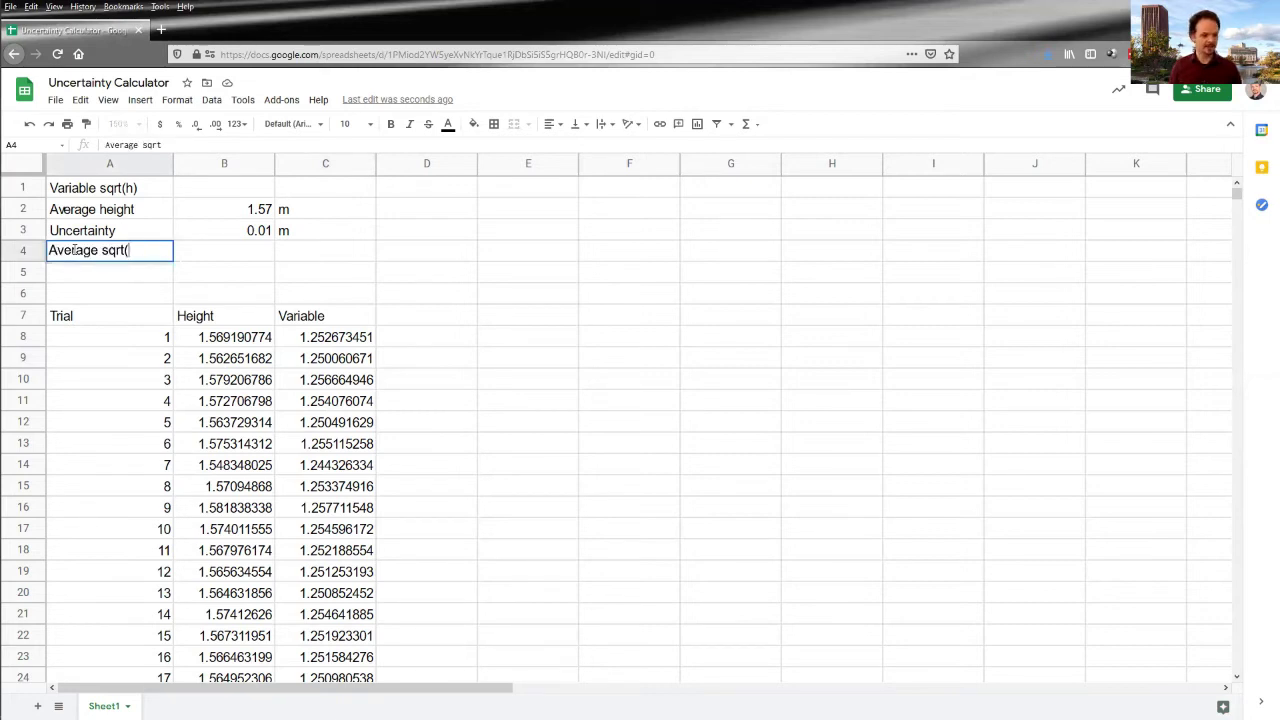
{"action": "type", "text": "h)"}
{"action": "key", "text": "Tab"}
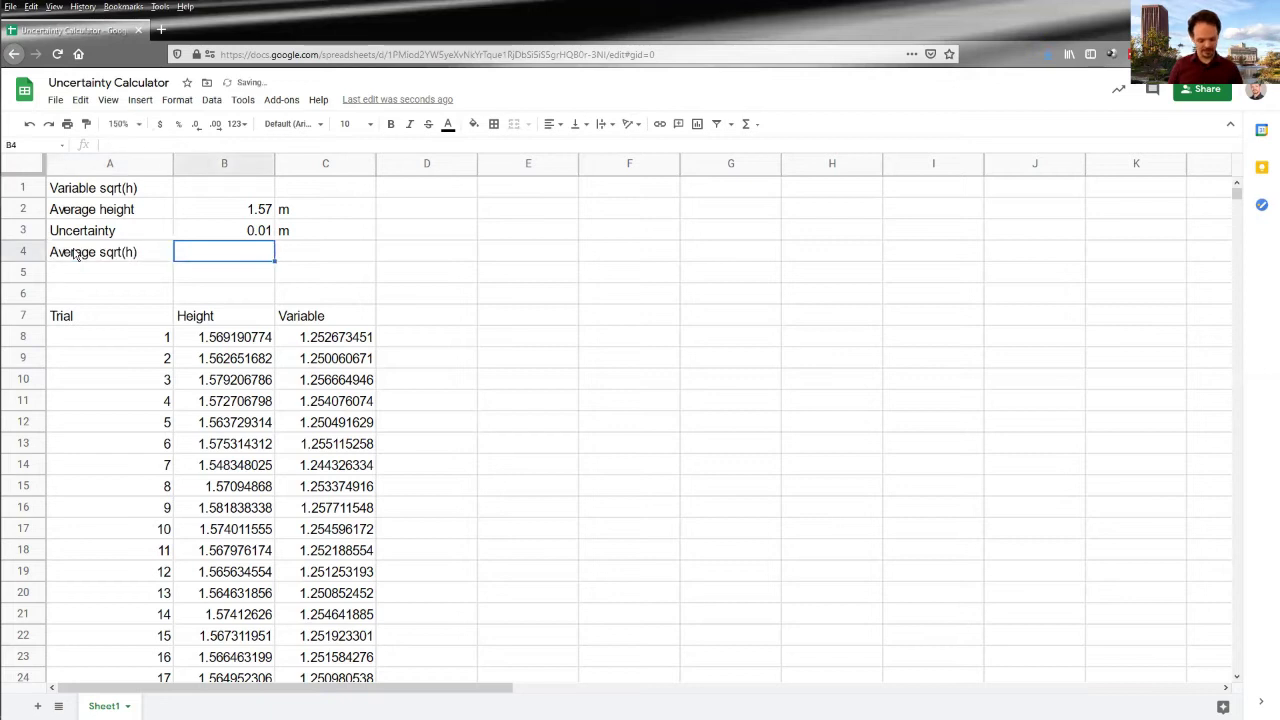
{"action": "type", "text": "=AVERAG"}
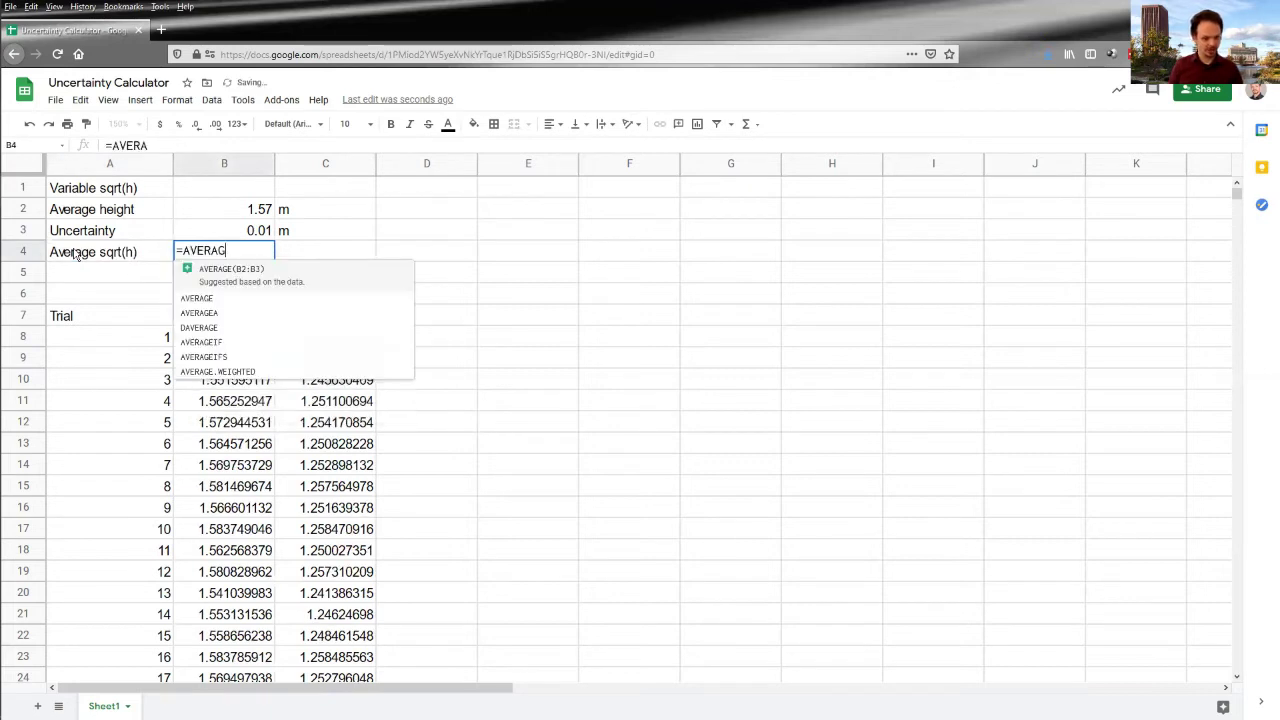
{"action": "type", "text": "E("}
{"action": "left_click", "coordinate": [336, 340]}
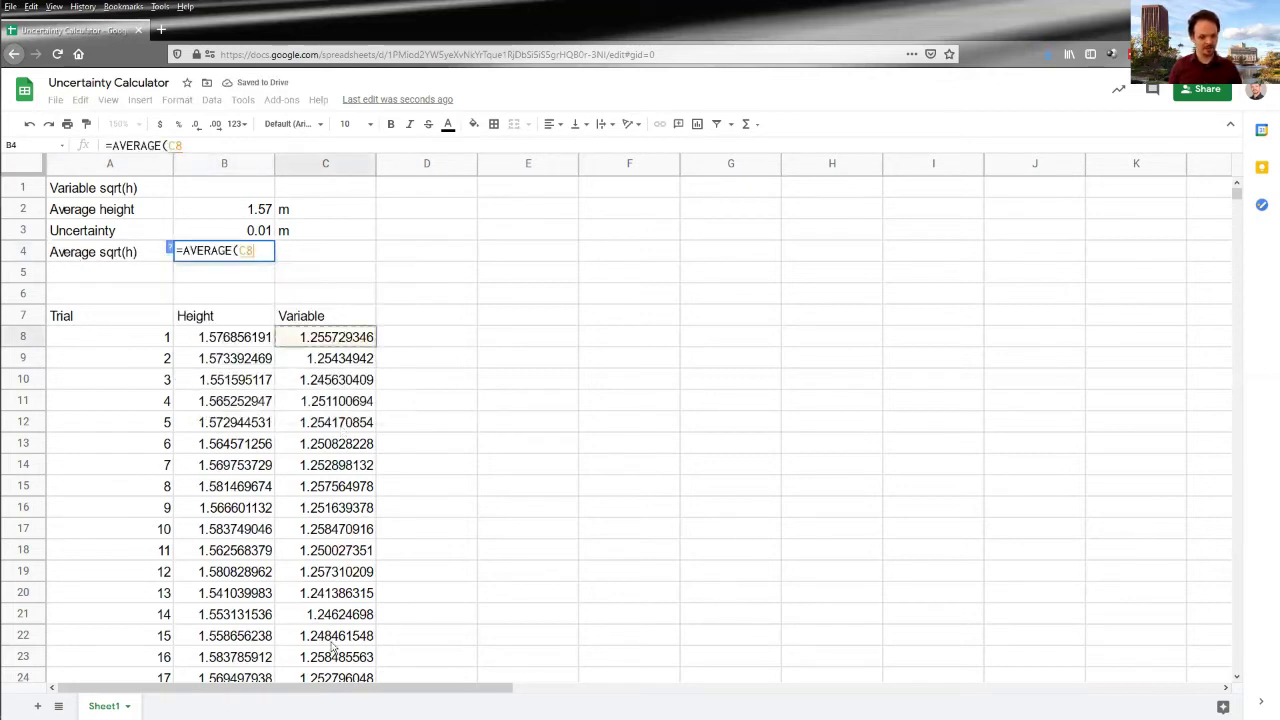
{"action": "left_click_drag", "start_coordinate": [333, 647], "coordinate": [332, 697]}
{"action": "scroll", "coordinate": [640, 430], "scroll_direction": "down", "scroll_amount": 11}
{"action": "left_click", "coordinate": [224, 187]}
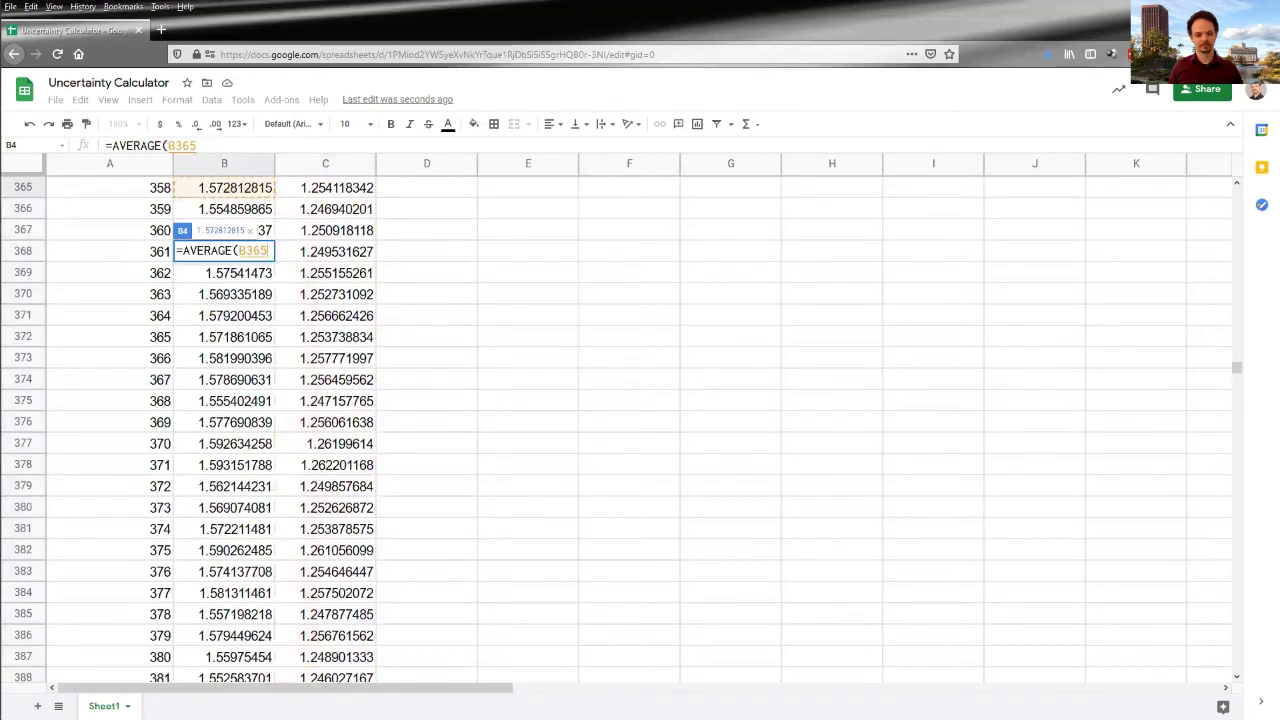
{"action": "scroll", "coordinate": [325, 400], "scroll_direction": "down", "scroll_amount": 15}
{"action": "left_click_drag", "start_coordinate": [325, 187], "coordinate": [325, 209]}
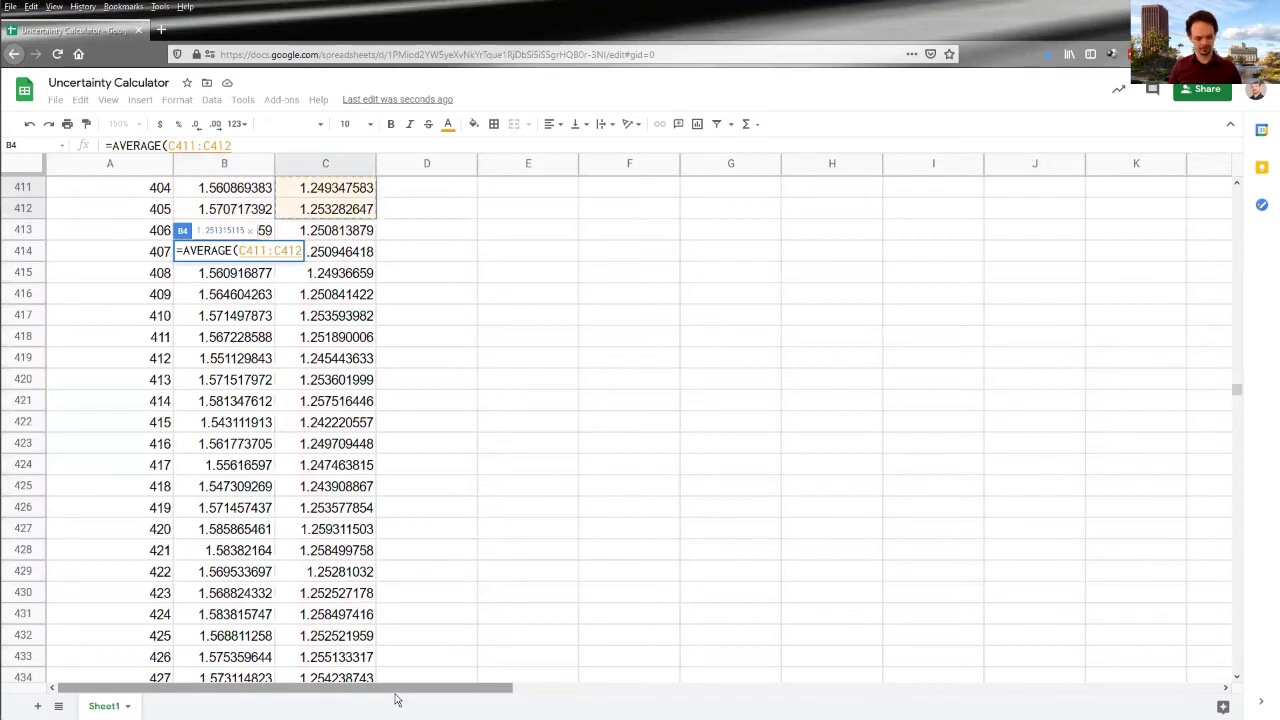
{"action": "left_click_drag", "start_coordinate": [396, 700], "coordinate": [396, 700]}
{"action": "type", "text": ")"}
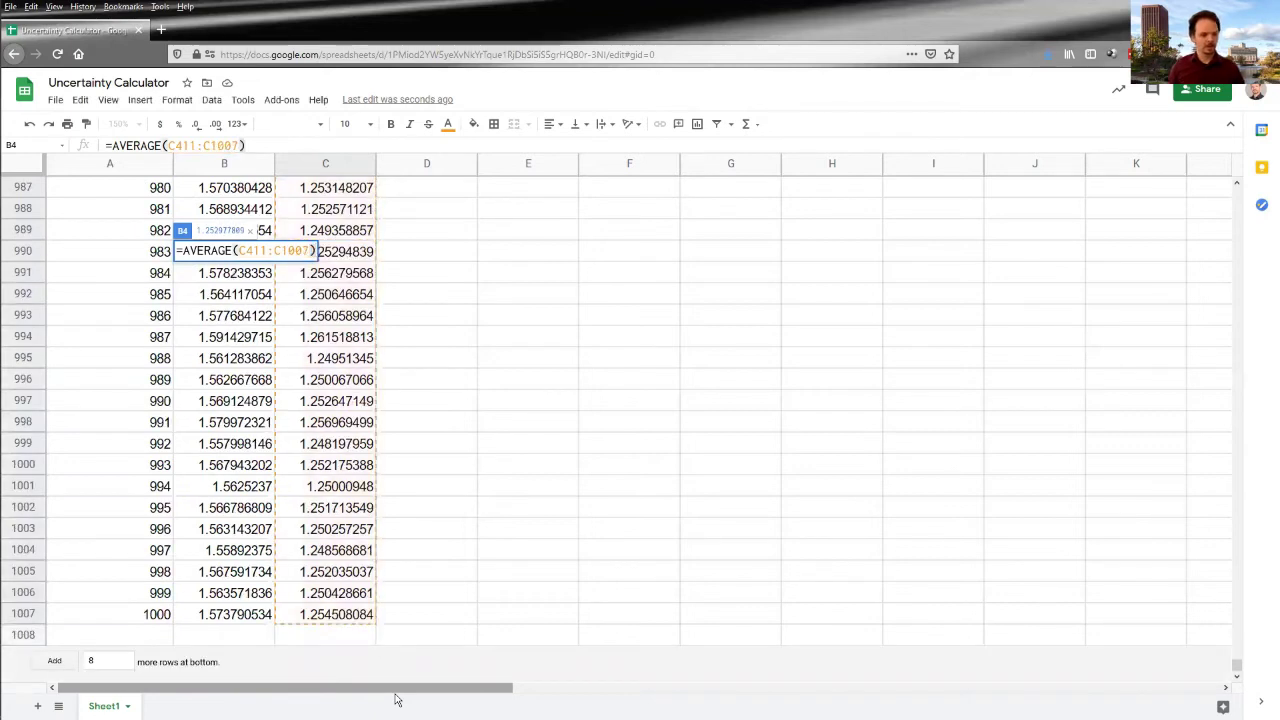
{"action": "key", "text": "Return"}
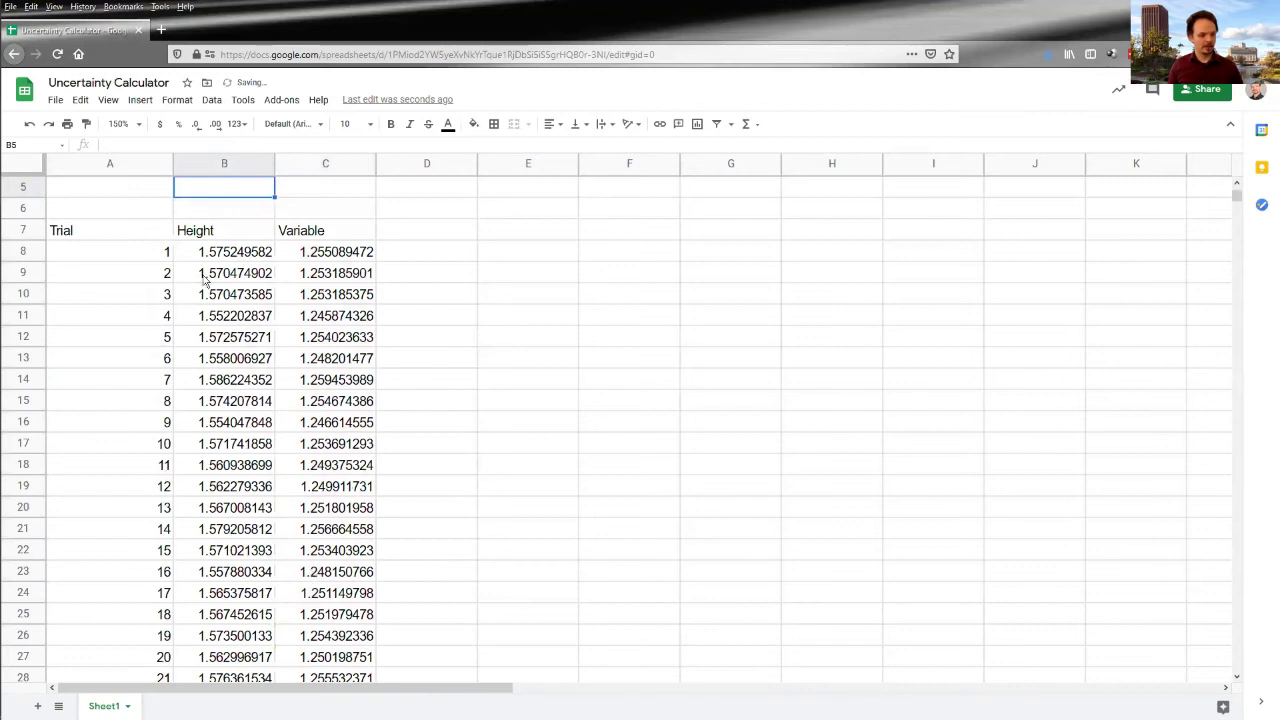
{"action": "scroll", "coordinate": [205, 280], "scroll_direction": "up", "scroll_amount": 2}
{"action": "left_click", "coordinate": [305, 258]}
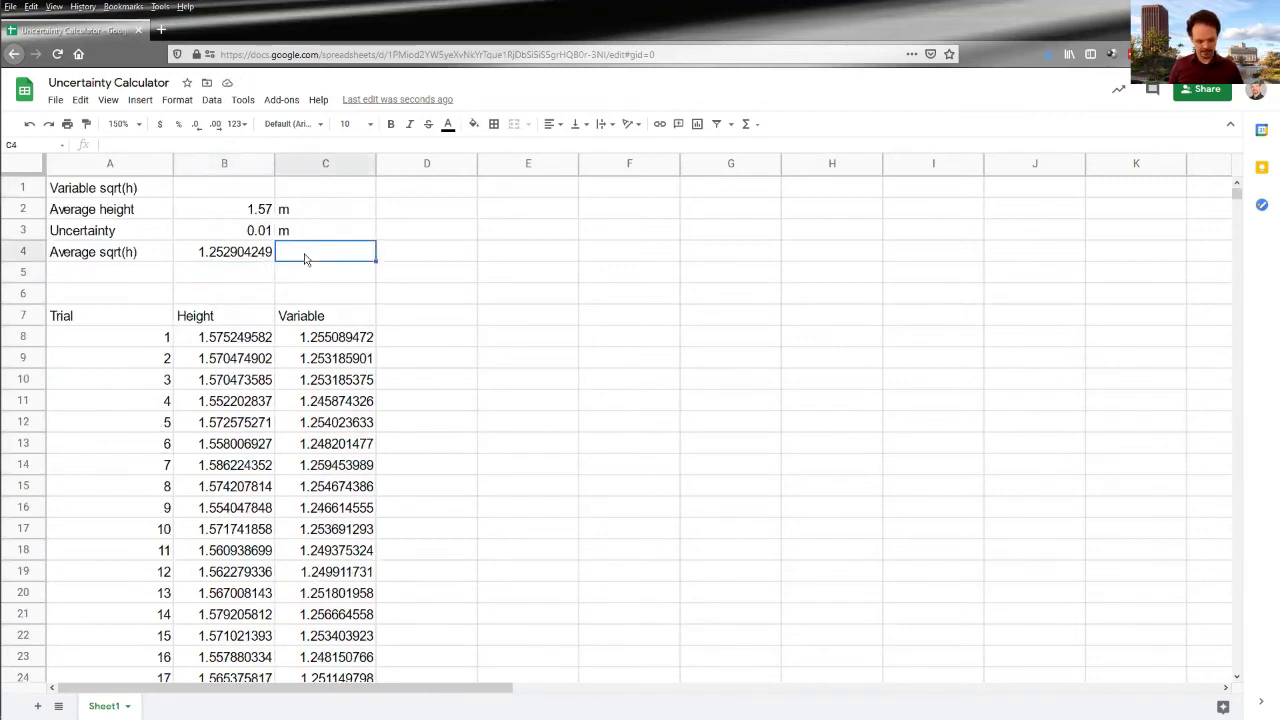
Step: Give the average the unit sqrt(m) and label A5 'Uncertainty sqrt(h)'
{"action": "type", "text": "sq"}
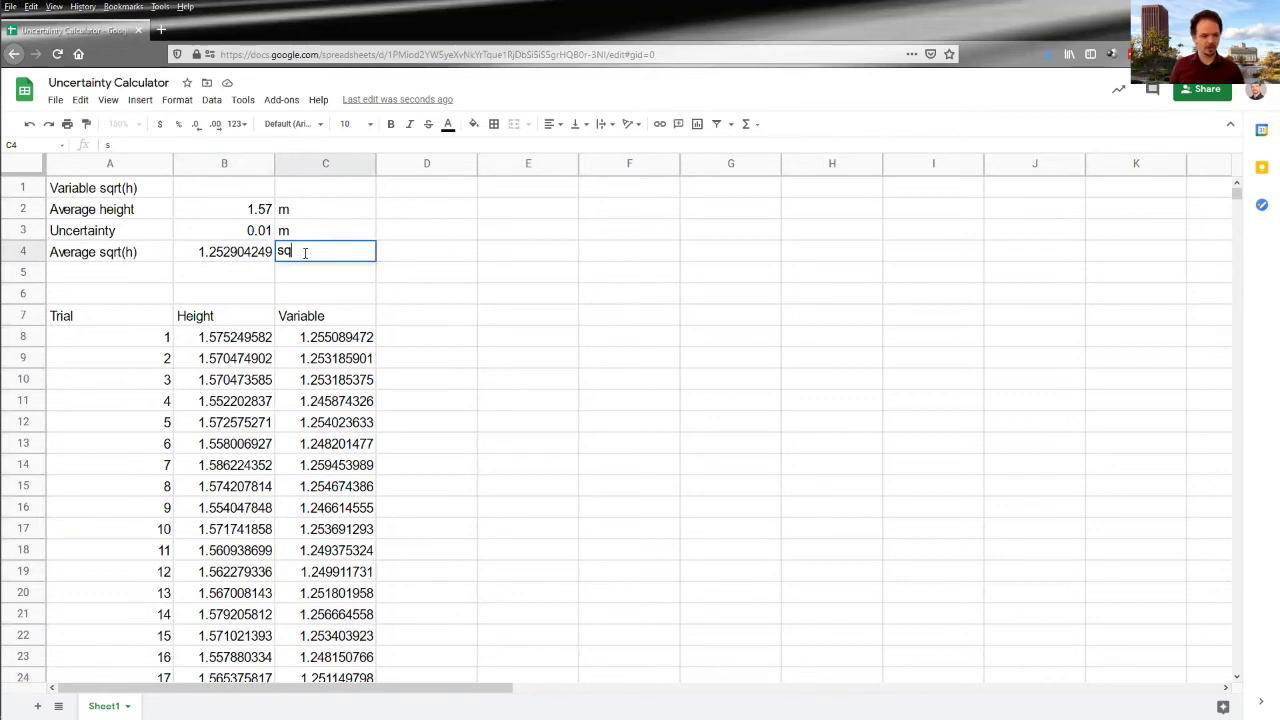
{"action": "type", "text": "rt(m)"}
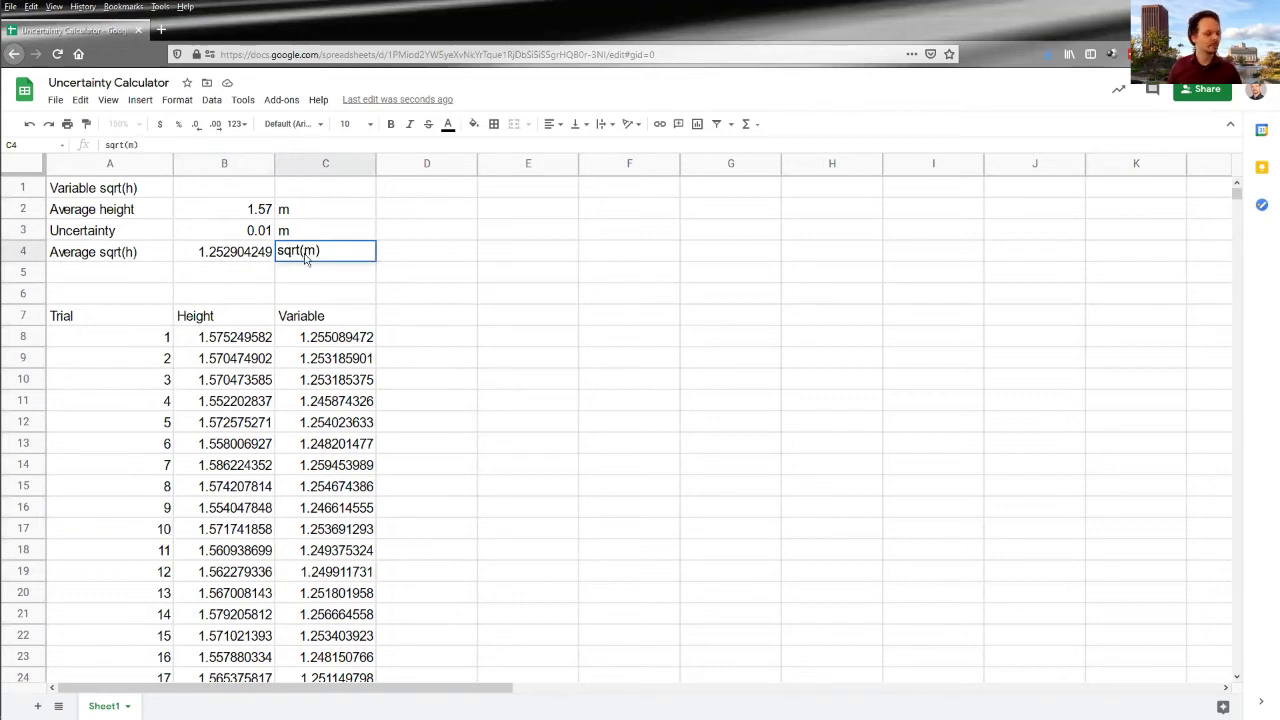
{"action": "key", "text": "Return"}
{"action": "key", "text": "Left"}
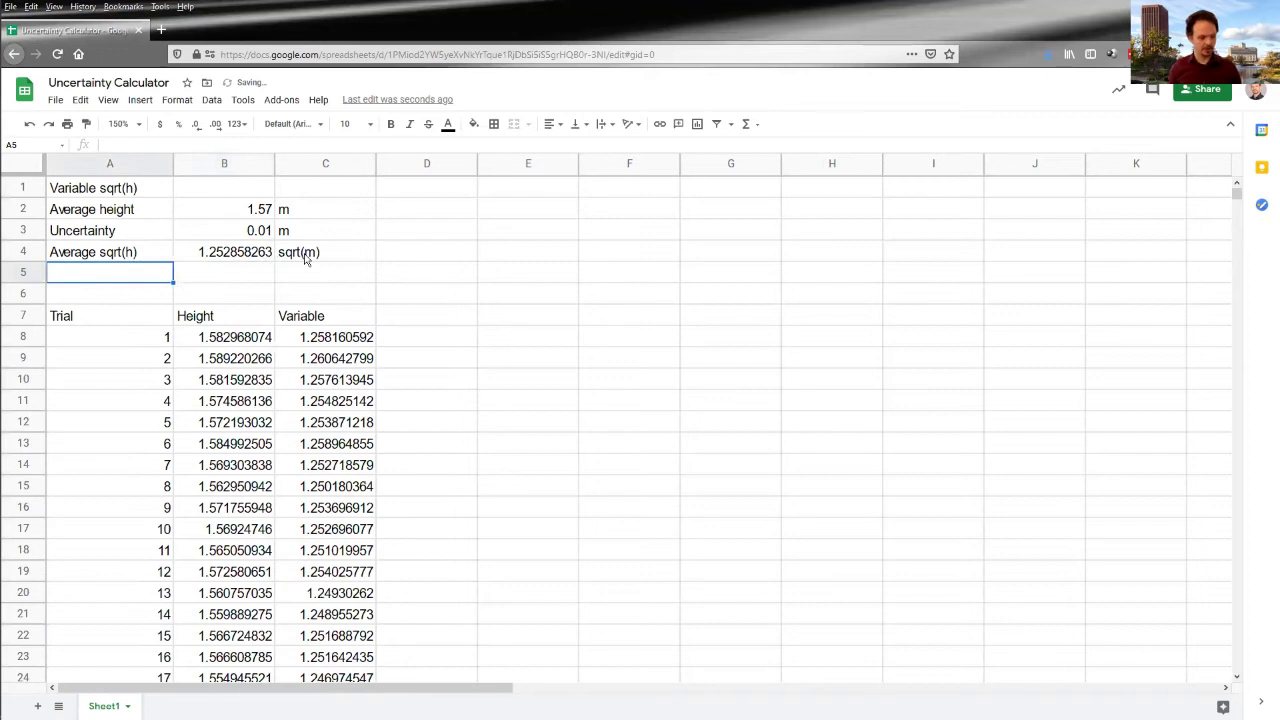
{"action": "type", "text": "U"}
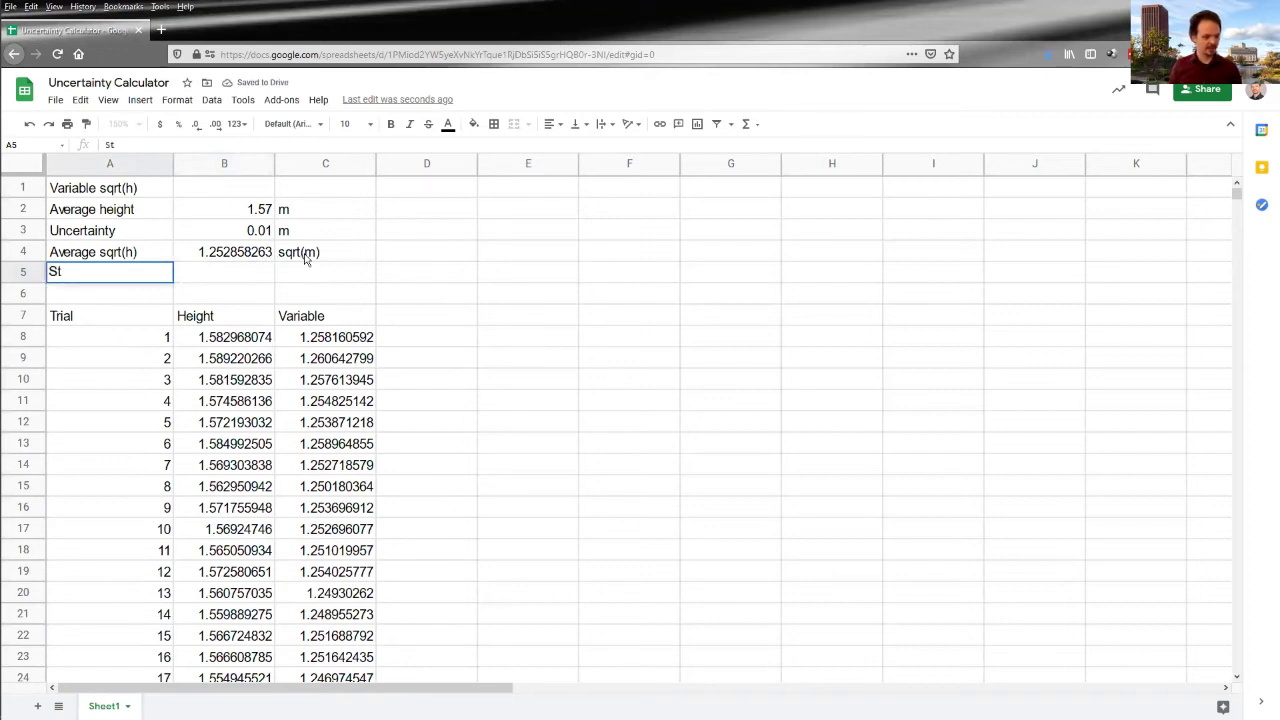
{"action": "type", "text": "n"}
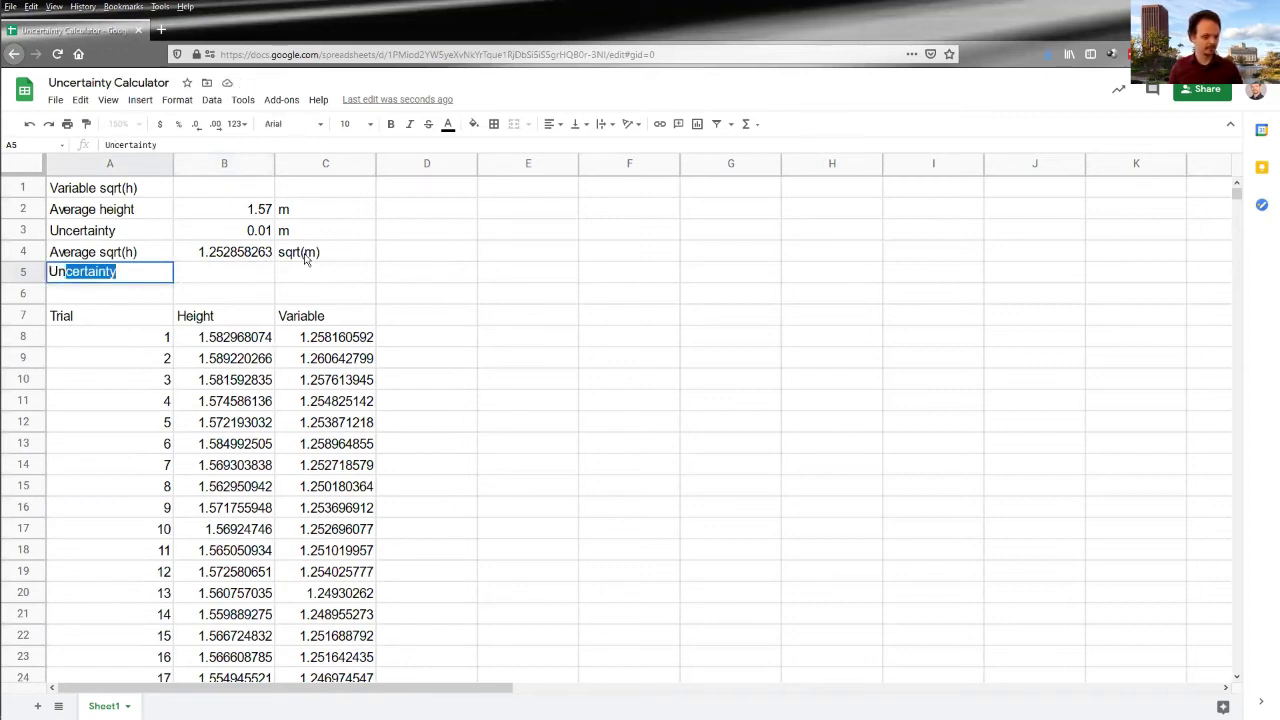
{"action": "key", "text": "Return"}
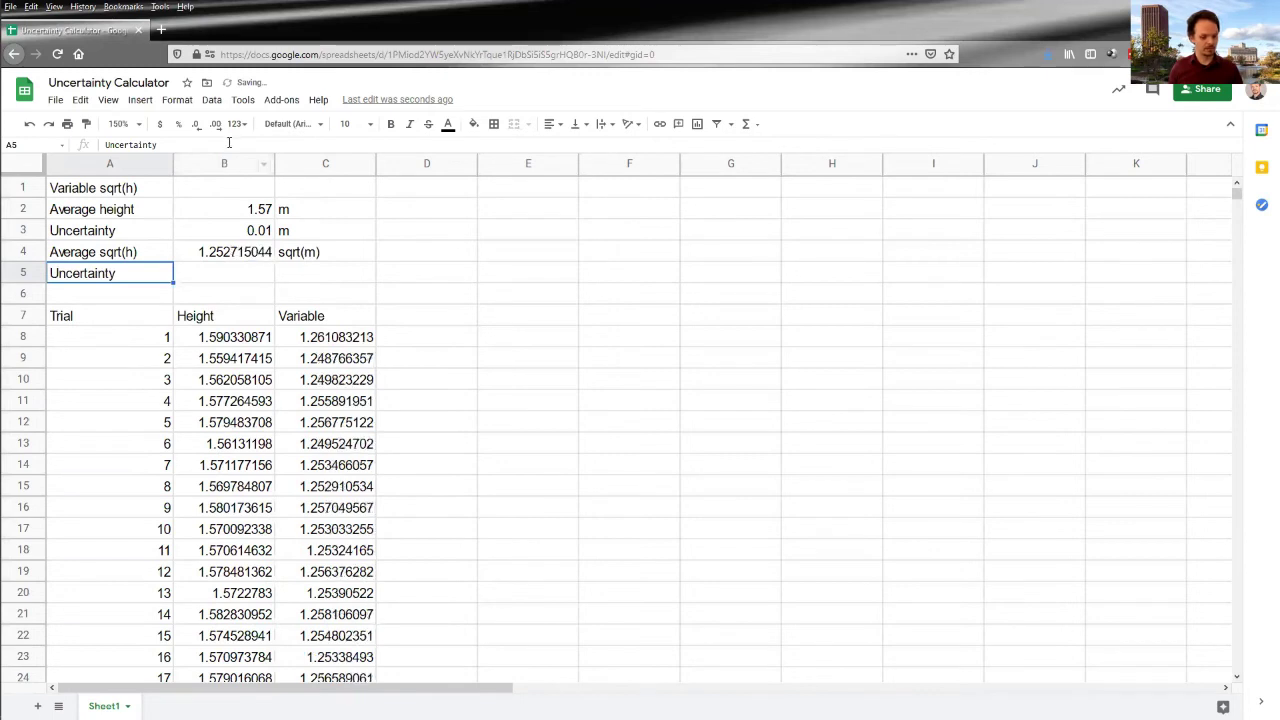
{"action": "type", "text": "sqrt"}
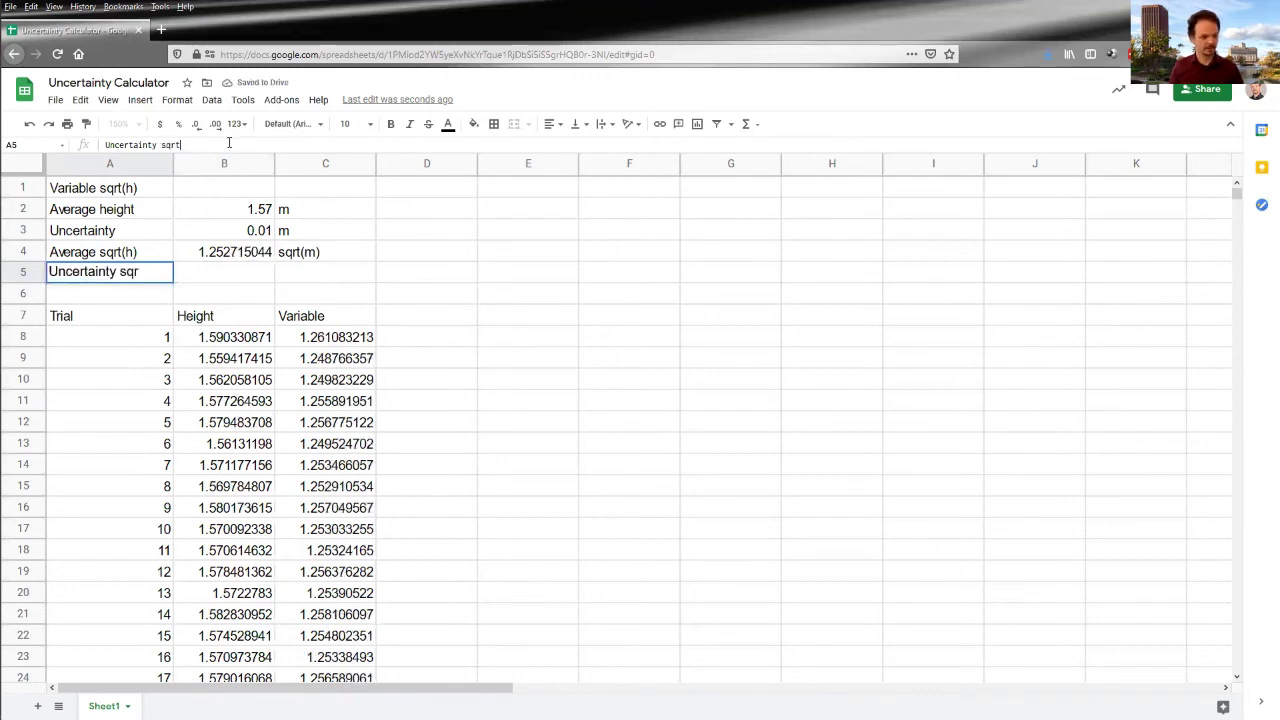
{"action": "type", "text": "(h)"}
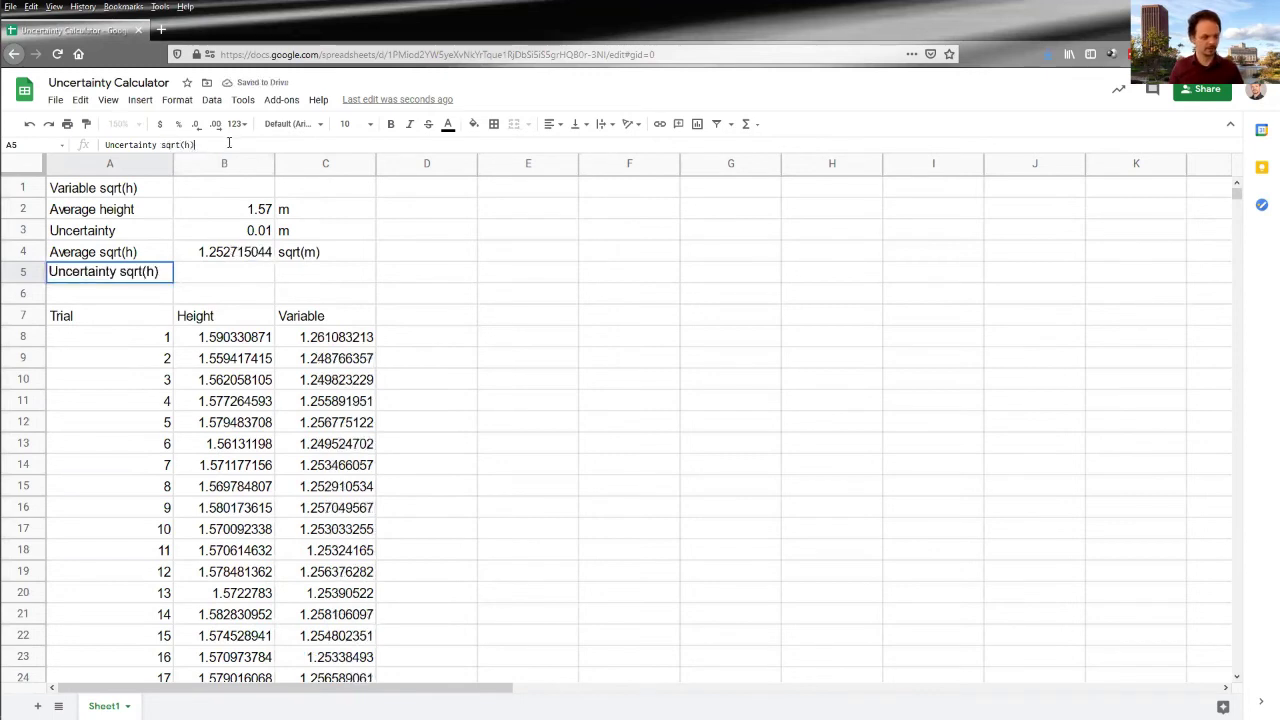
{"action": "left_click", "coordinate": [210, 285]}
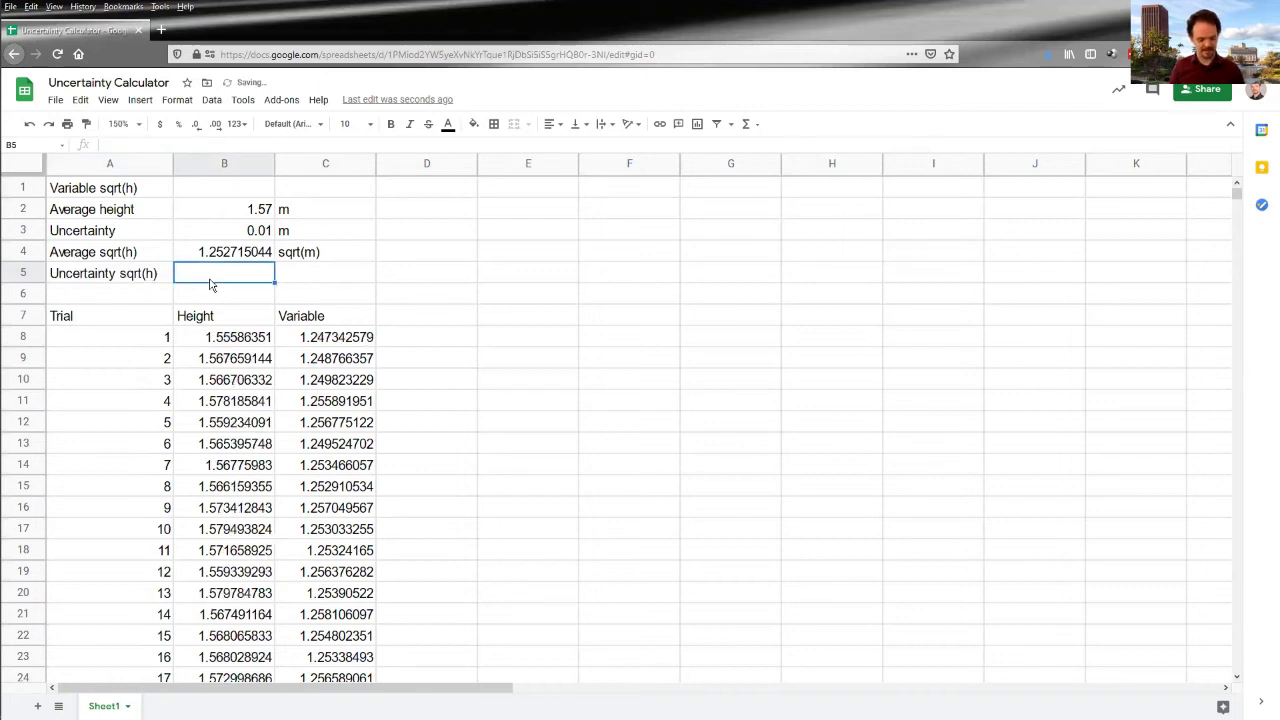
Step: Enter =STDEV(C8:C1007) in B5 as the uncertainty of sqrt(h)
{"action": "type", "text": "=STDEV("}
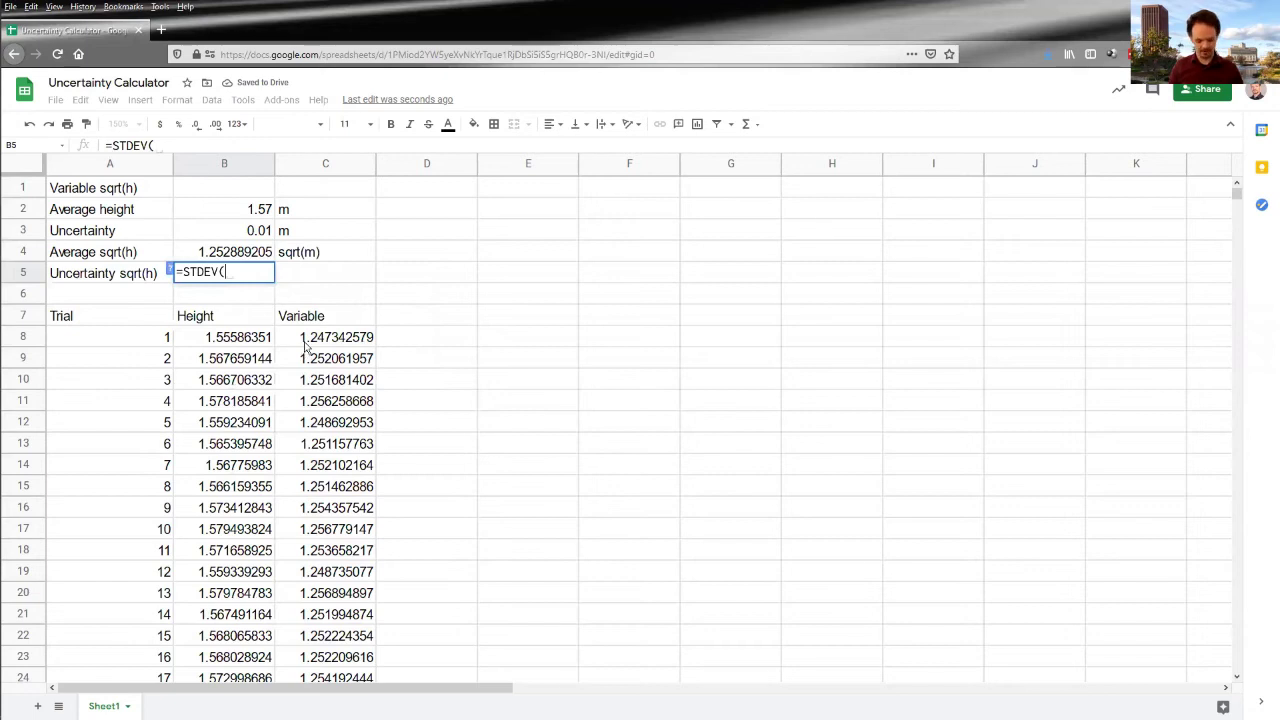
{"action": "left_click", "coordinate": [306, 346]}
{"action": "scroll", "coordinate": [306, 346], "scroll_direction": "down", "scroll_amount": 20}
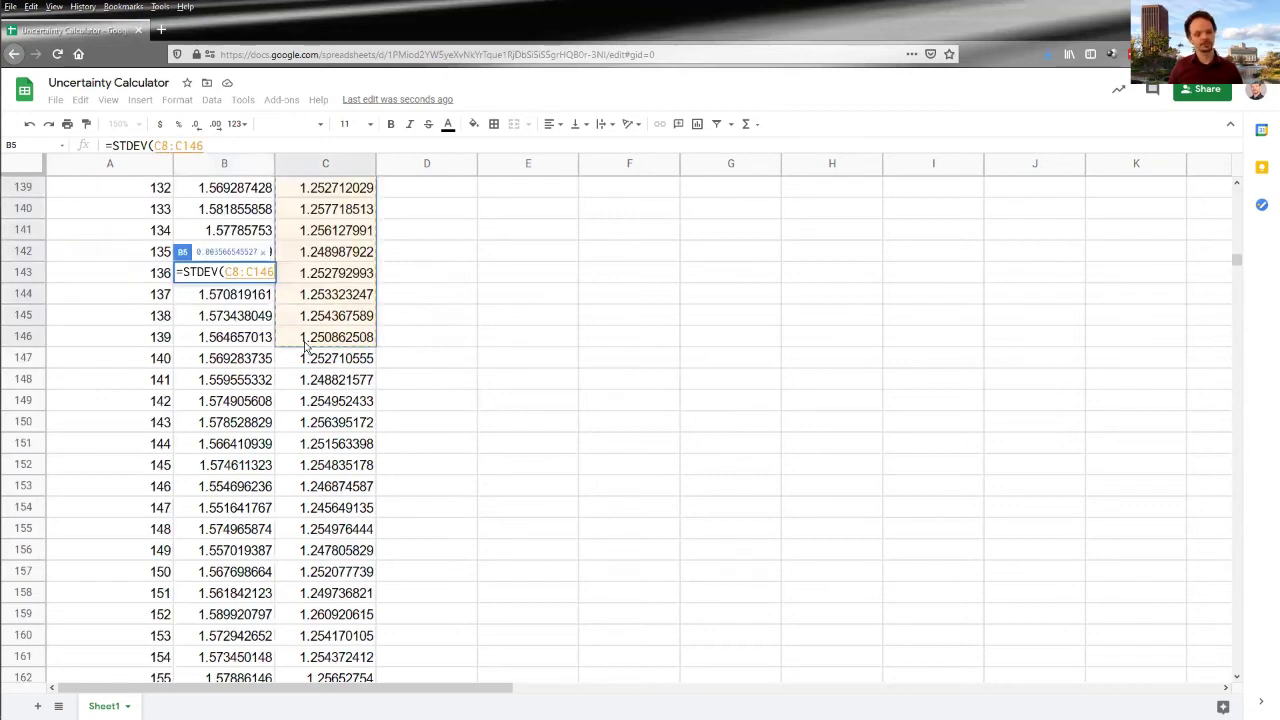
{"action": "scroll", "coordinate": [306, 346], "scroll_direction": "down", "scroll_amount": 12}
{"action": "scroll", "coordinate": [306, 346], "scroll_direction": "down", "scroll_amount": 20}
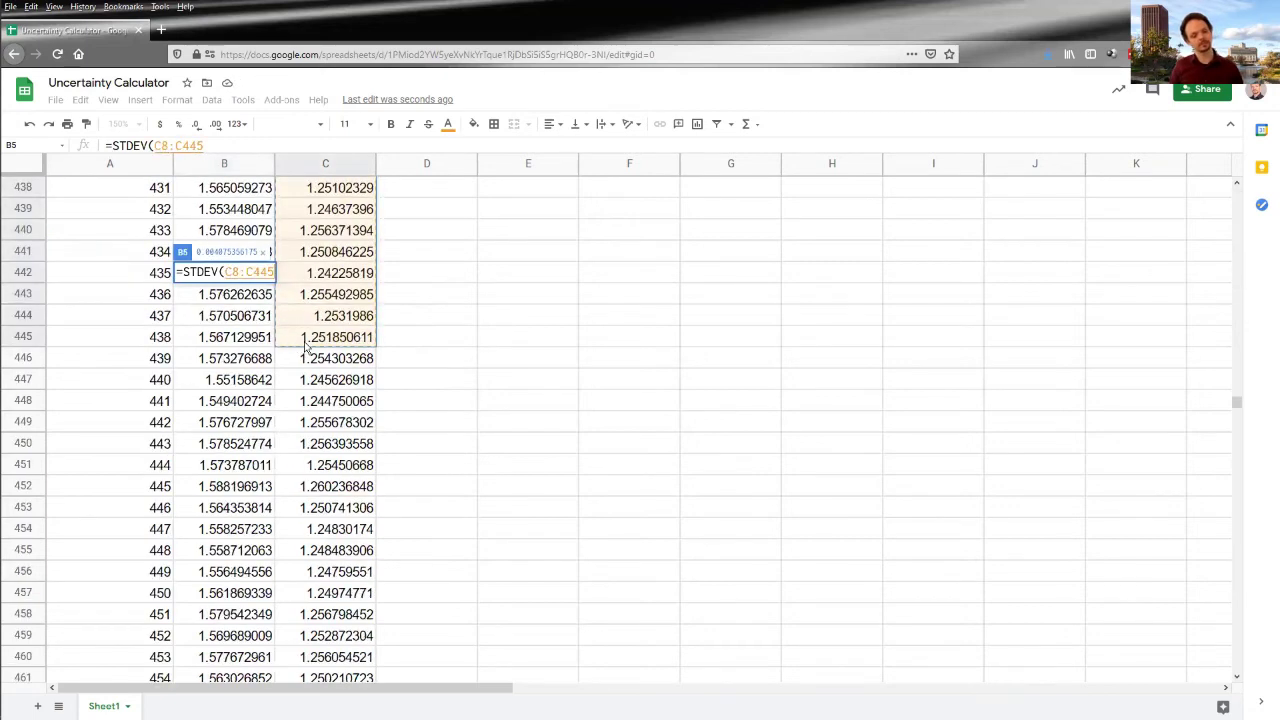
{"action": "scroll", "coordinate": [306, 346], "scroll_direction": "down", "scroll_amount": 20}
{"action": "scroll", "coordinate": [306, 346], "scroll_direction": "down", "scroll_amount": 20}
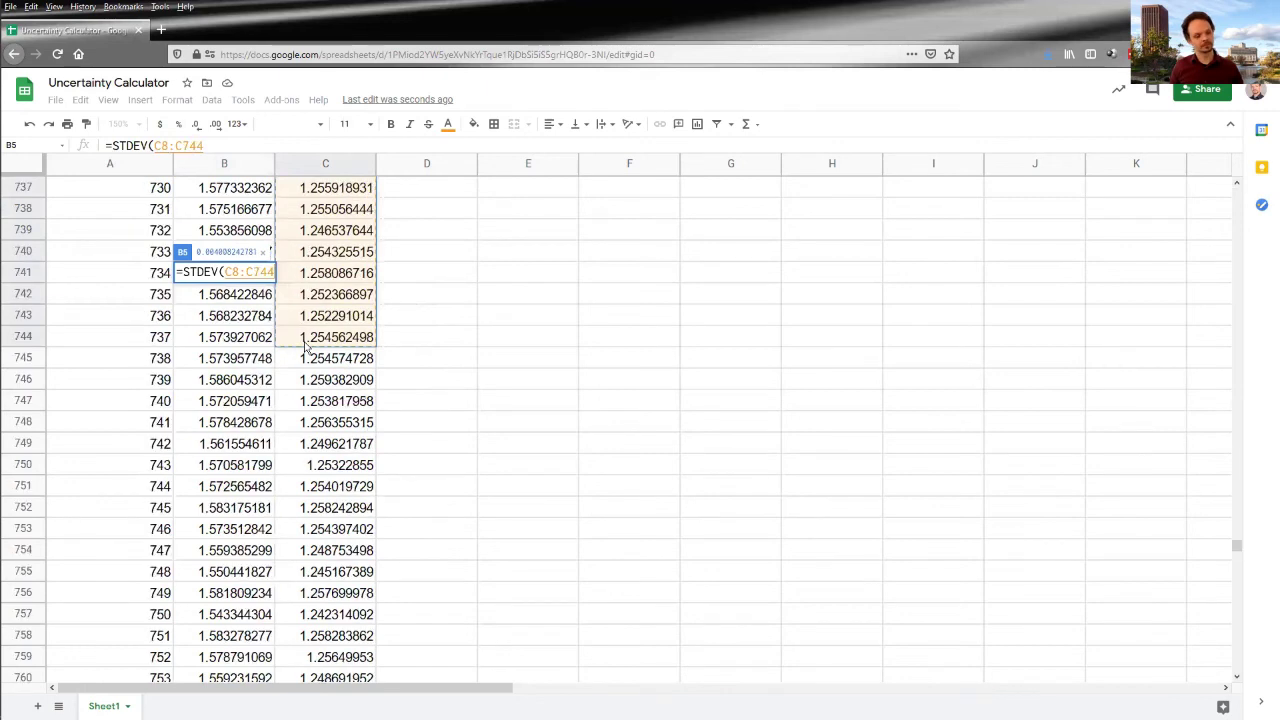
{"action": "scroll", "coordinate": [306, 346], "scroll_direction": "down", "scroll_amount": 20}
{"action": "scroll", "coordinate": [306, 346], "scroll_direction": "down", "scroll_amount": 20}
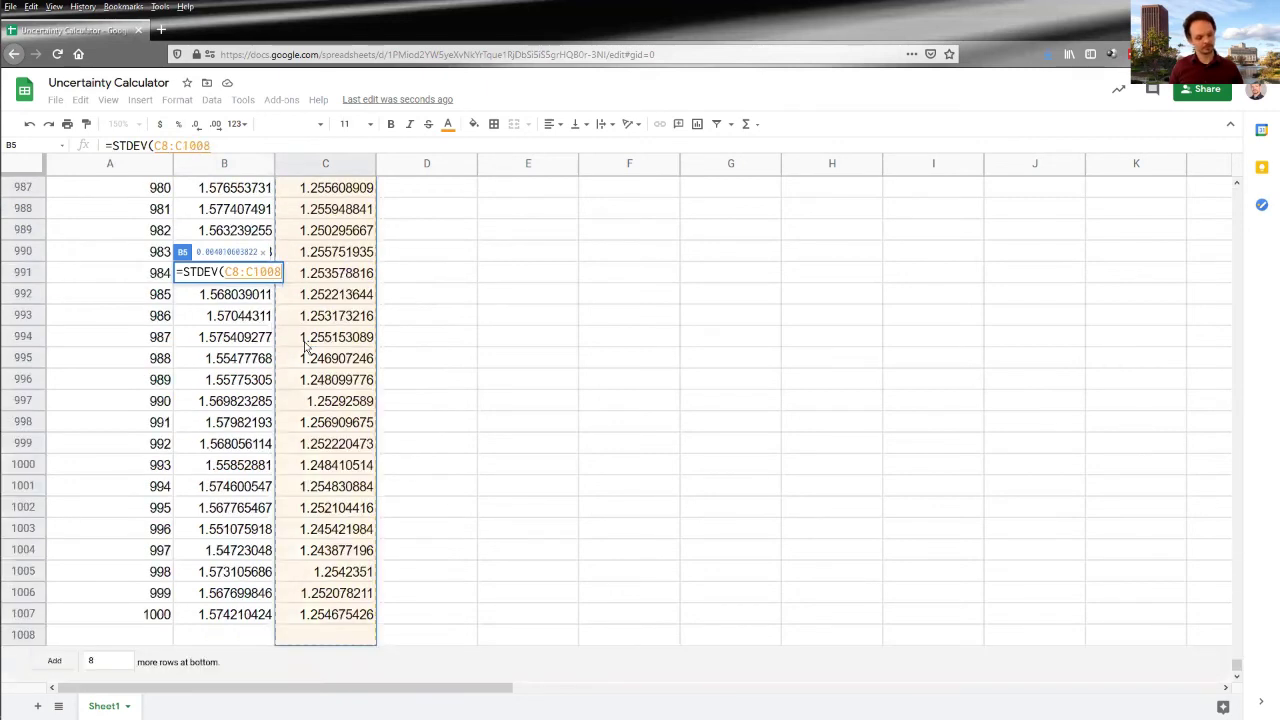
{"action": "key", "text": "shift+Up"}
{"action": "type", "text": ")"}
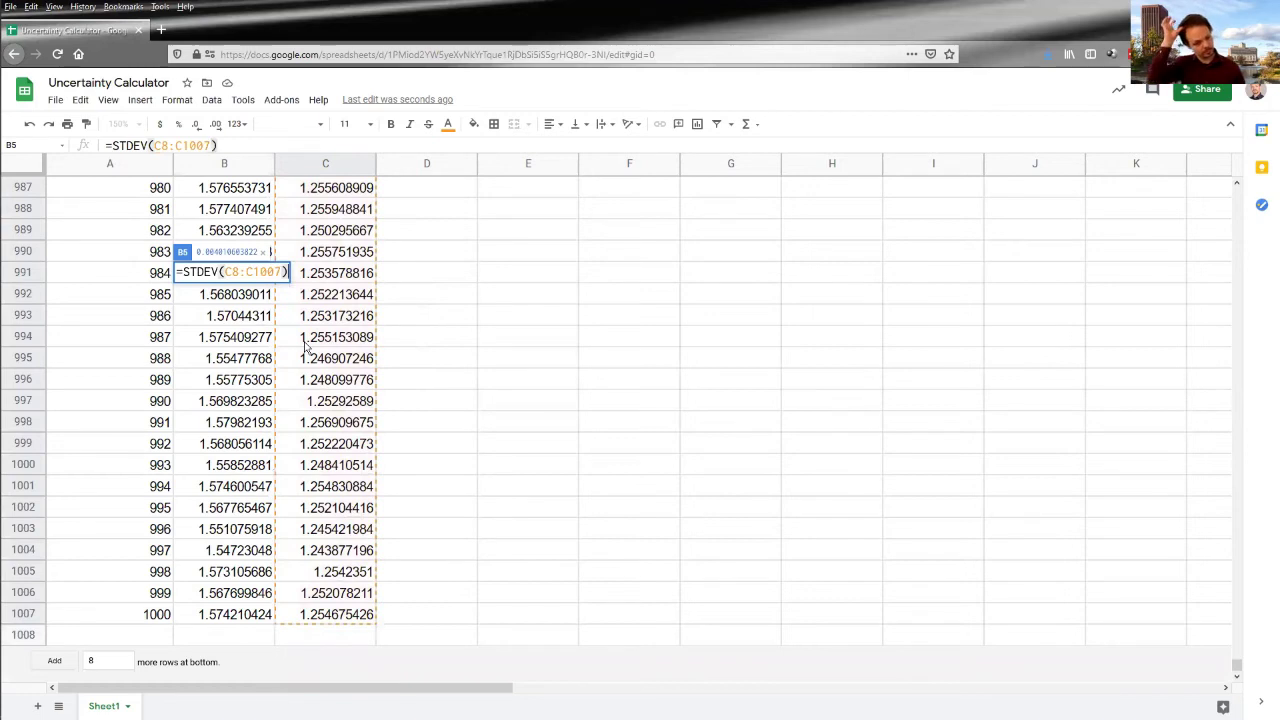
{"action": "key", "text": "Return"}
Step: Label the uncertainty's unit as sqrt(m) in C5
{"action": "scroll", "coordinate": [214, 283], "scroll_direction": "up", "scroll_amount": 2}
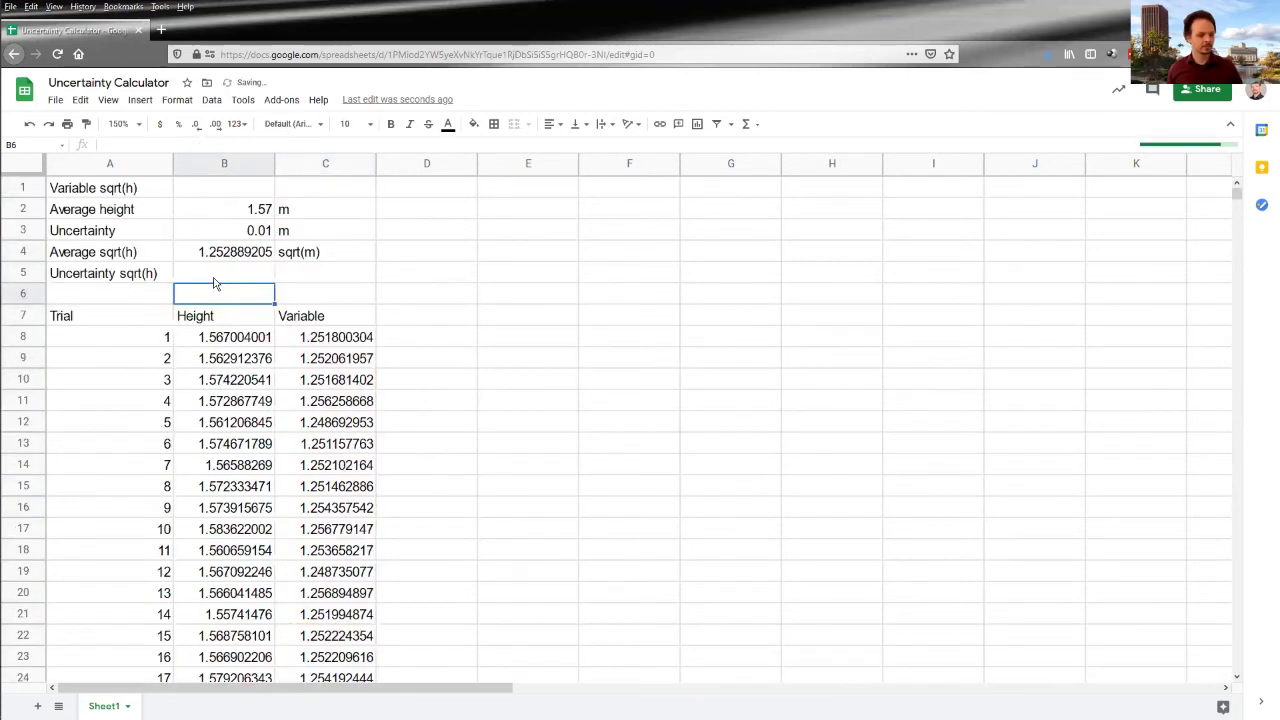
{"action": "left_click", "coordinate": [322, 277]}
{"action": "type", "text": "sr"}
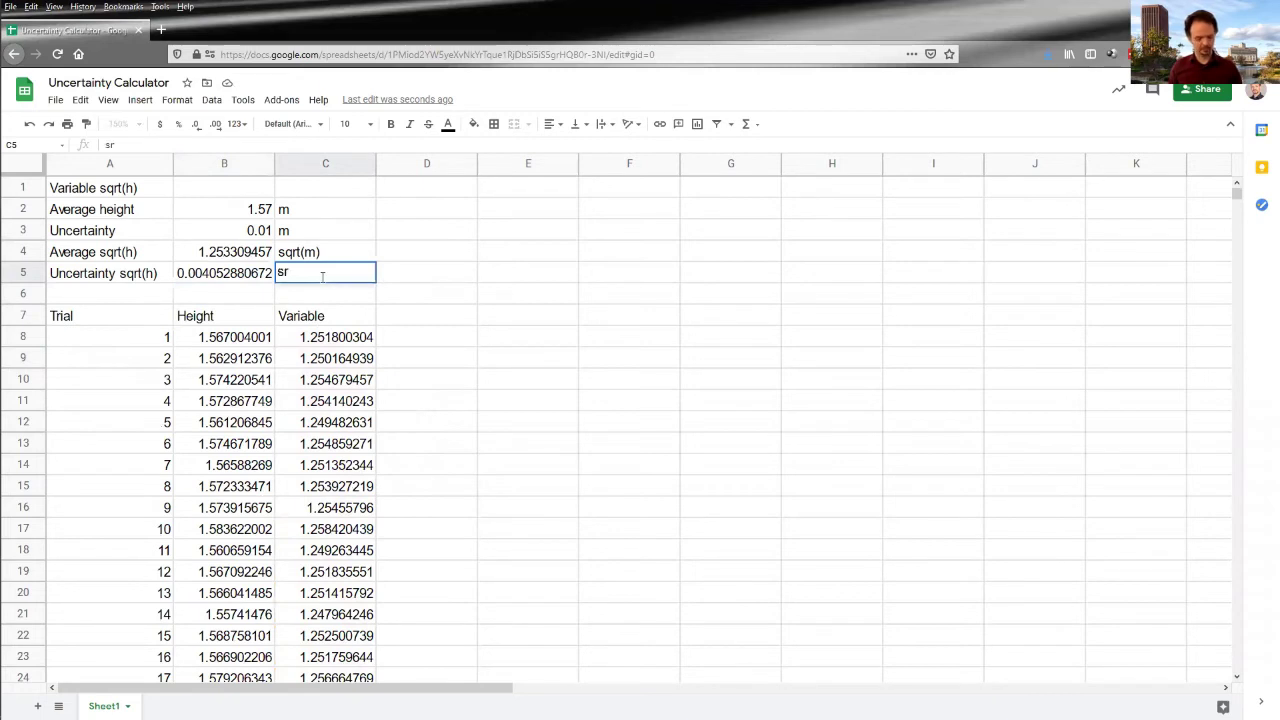
{"action": "key", "text": "BackSpace"}
{"action": "type", "text": "qrt(m"}
{"action": "key", "text": "Return"}
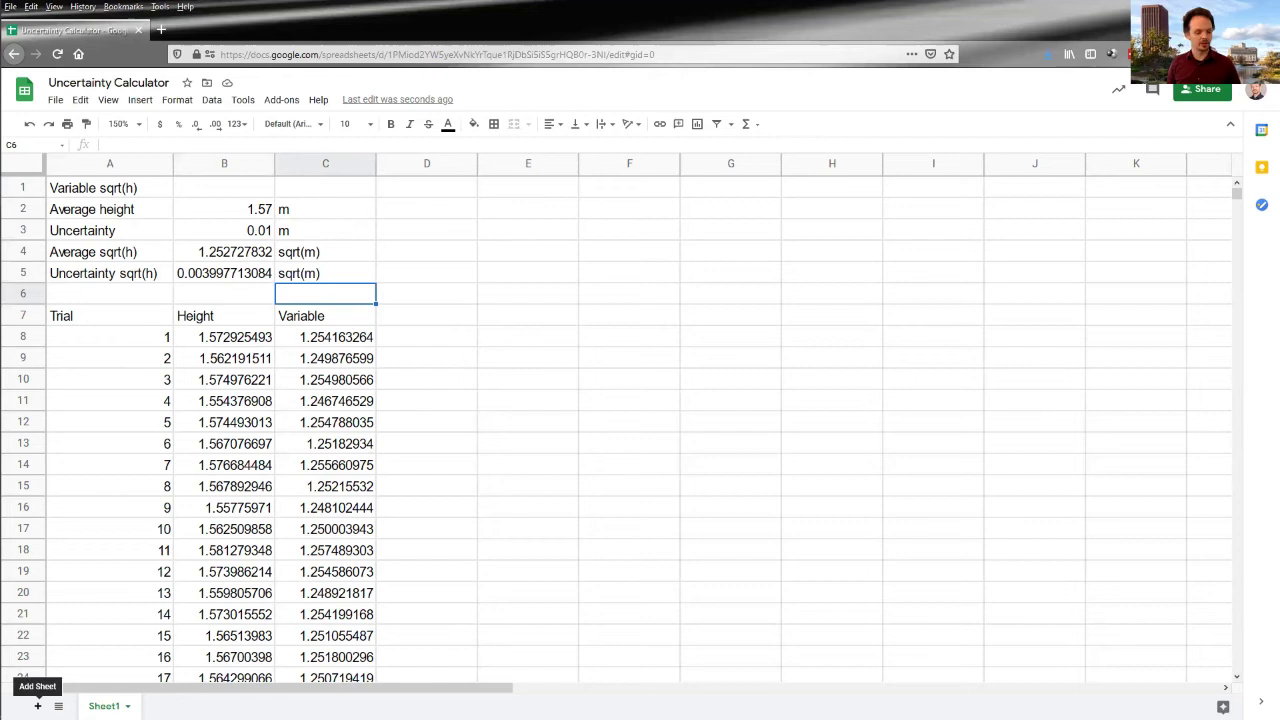
Step: Add a new sheet with headers Height, Uncert, Sqrt(h) and Uncertainty
{"action": "left_click", "coordinate": [37, 706]}
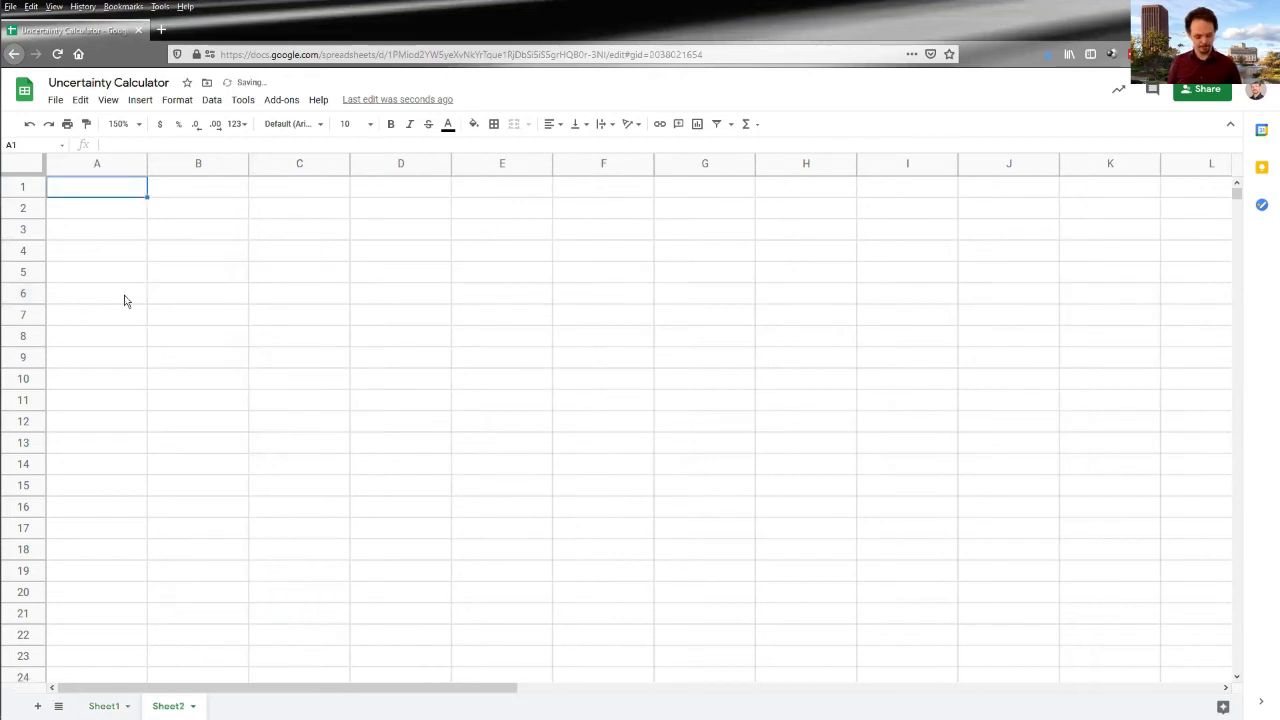
{"action": "type", "text": "Heioght"}
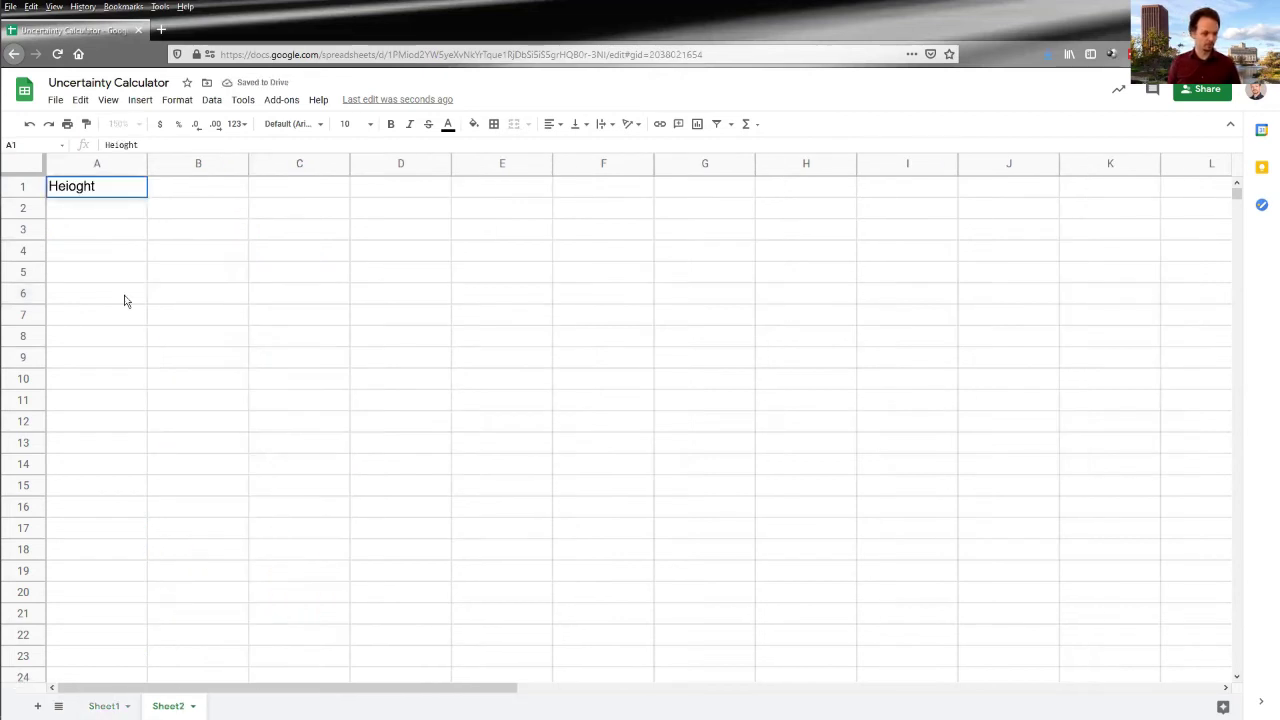
{"action": "key", "text": "BackSpace"}
{"action": "key", "text": "BackSpace"}
{"action": "key", "text": "BackSpace"}
{"action": "key", "text": "BackSpace"}
{"action": "key", "text": "BackSpace"}
{"action": "type", "text": "ight"}
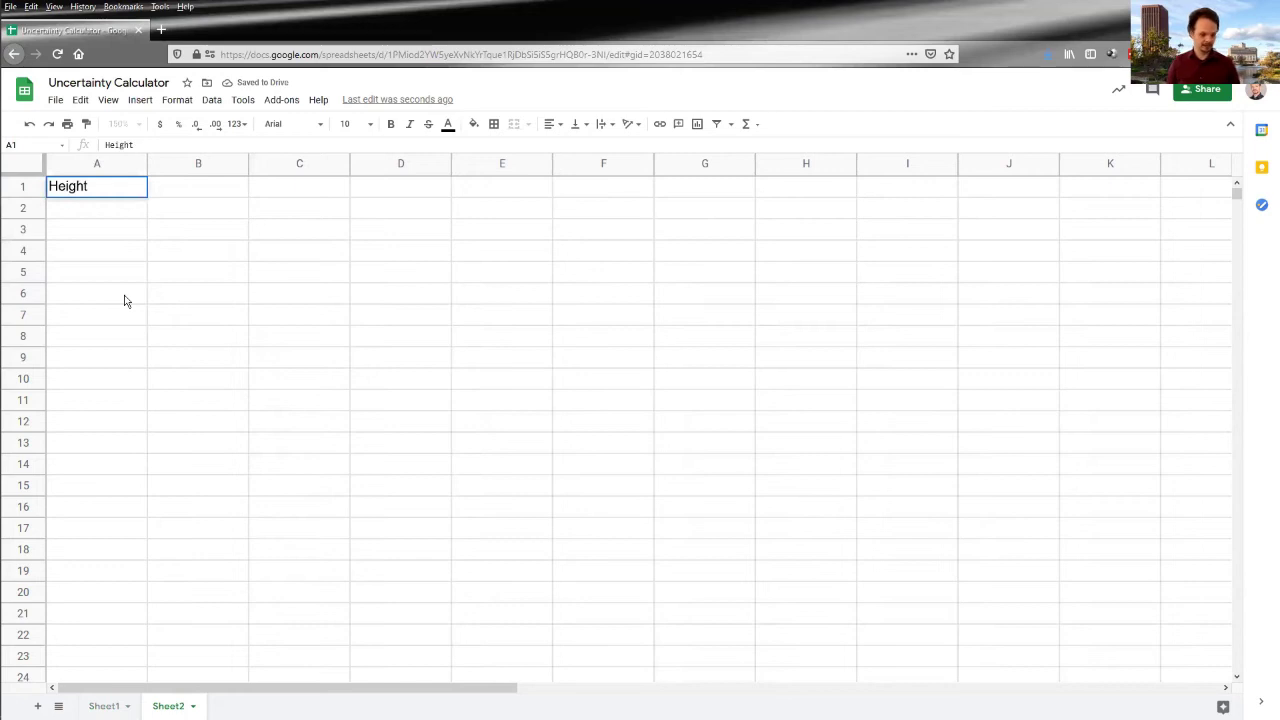
{"action": "key", "text": "Tab"}
{"action": "type", "text": "Uncer"}
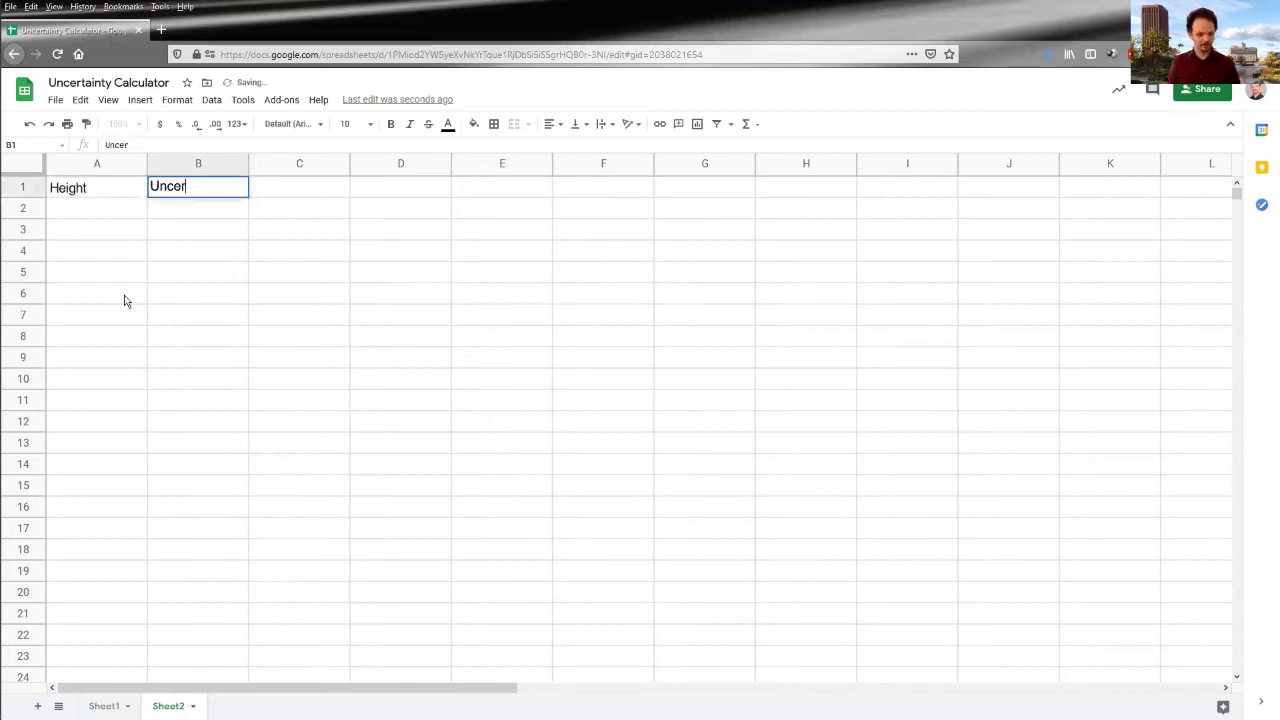
{"action": "type", "text": "t"}
{"action": "key", "text": "Tab"}
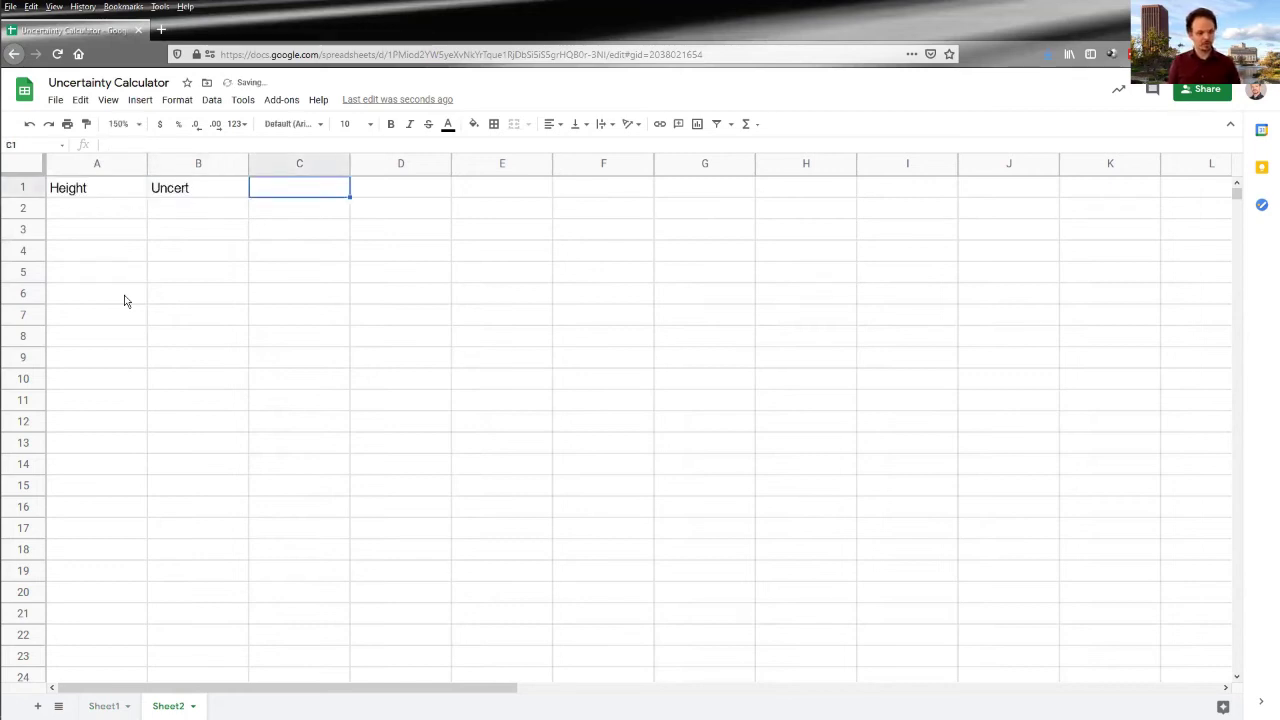
{"action": "type", "text": "Sqrt(h)"}
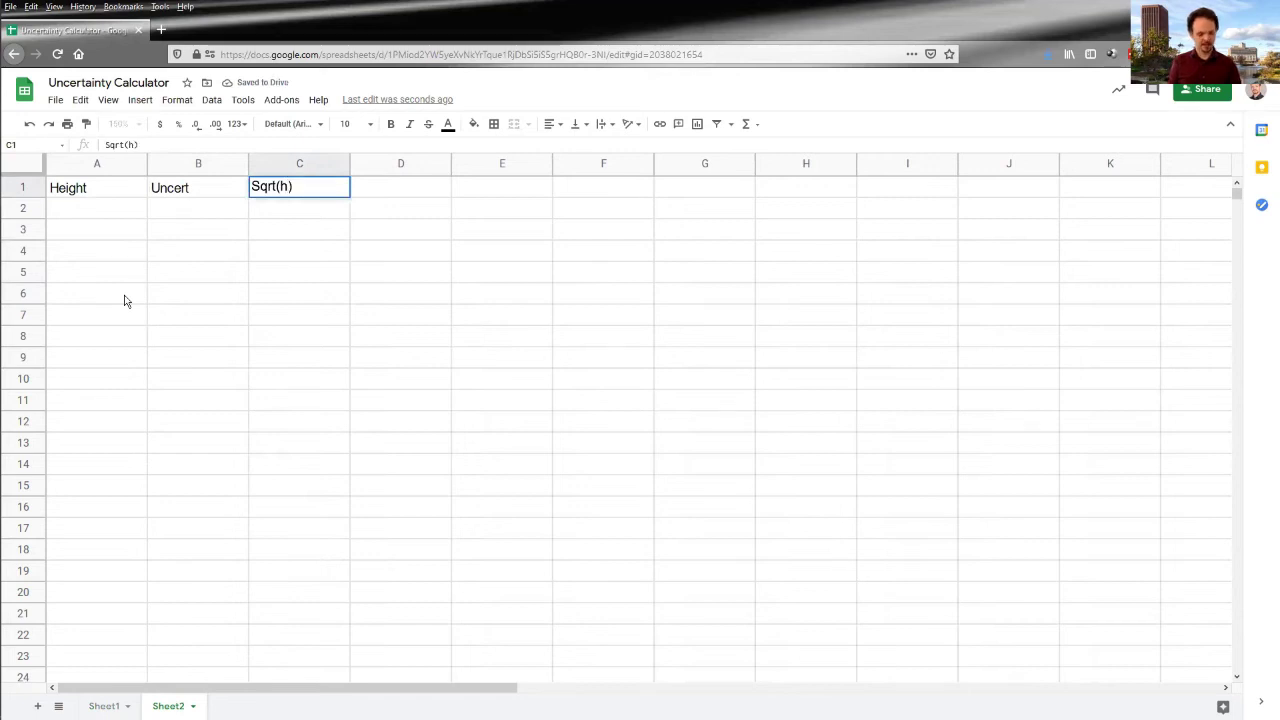
{"action": "key", "text": "Tab"}
{"action": "type", "text": "Uncerta"}
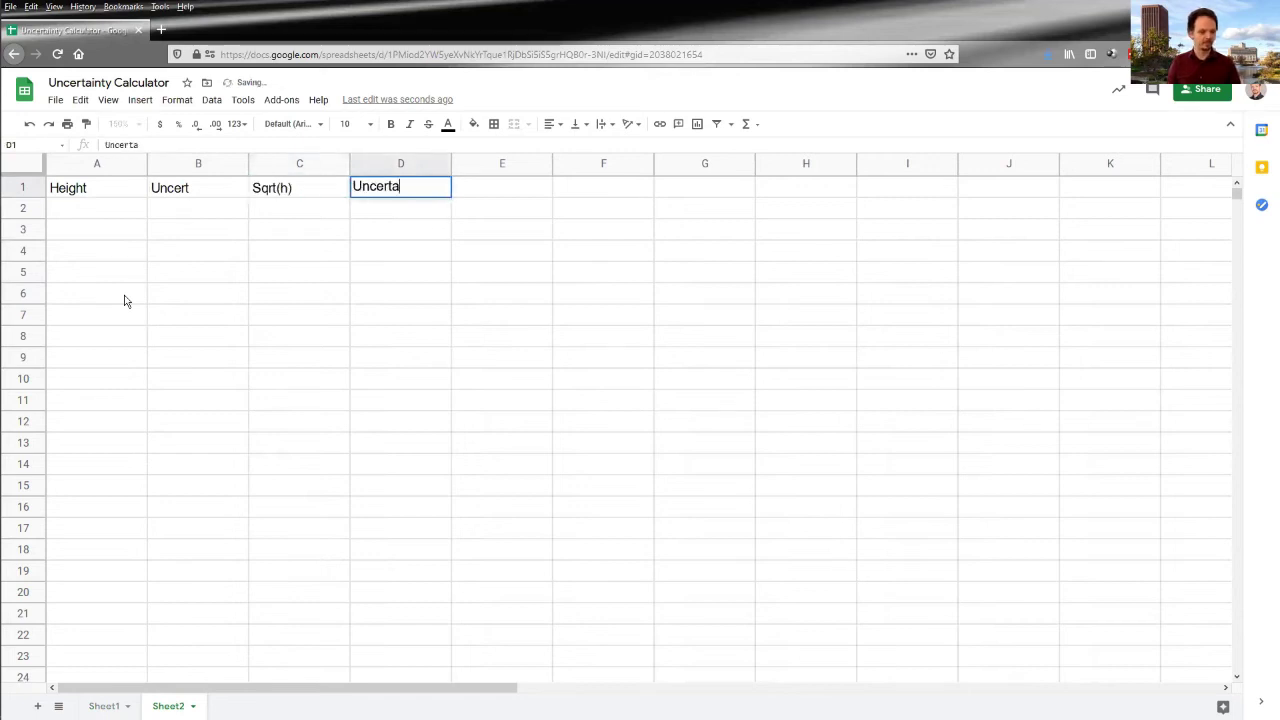
{"action": "type", "text": "inty"}
{"action": "key", "text": "Return"}
Step: Enter height 1.57 and uncertainty 0.01 in row 2
{"action": "key", "text": "Home"}
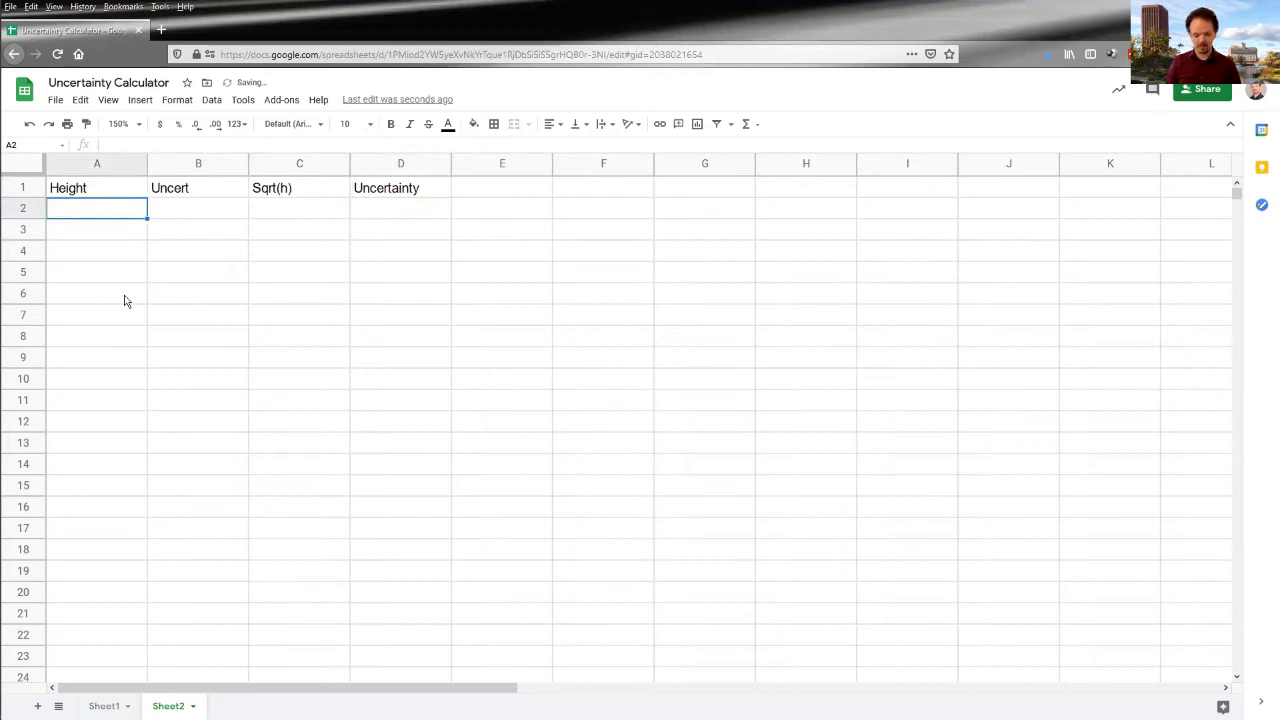
{"action": "type", "text": "1.57"}
{"action": "key", "text": "Tab"}
{"action": "type", "text": "0"}
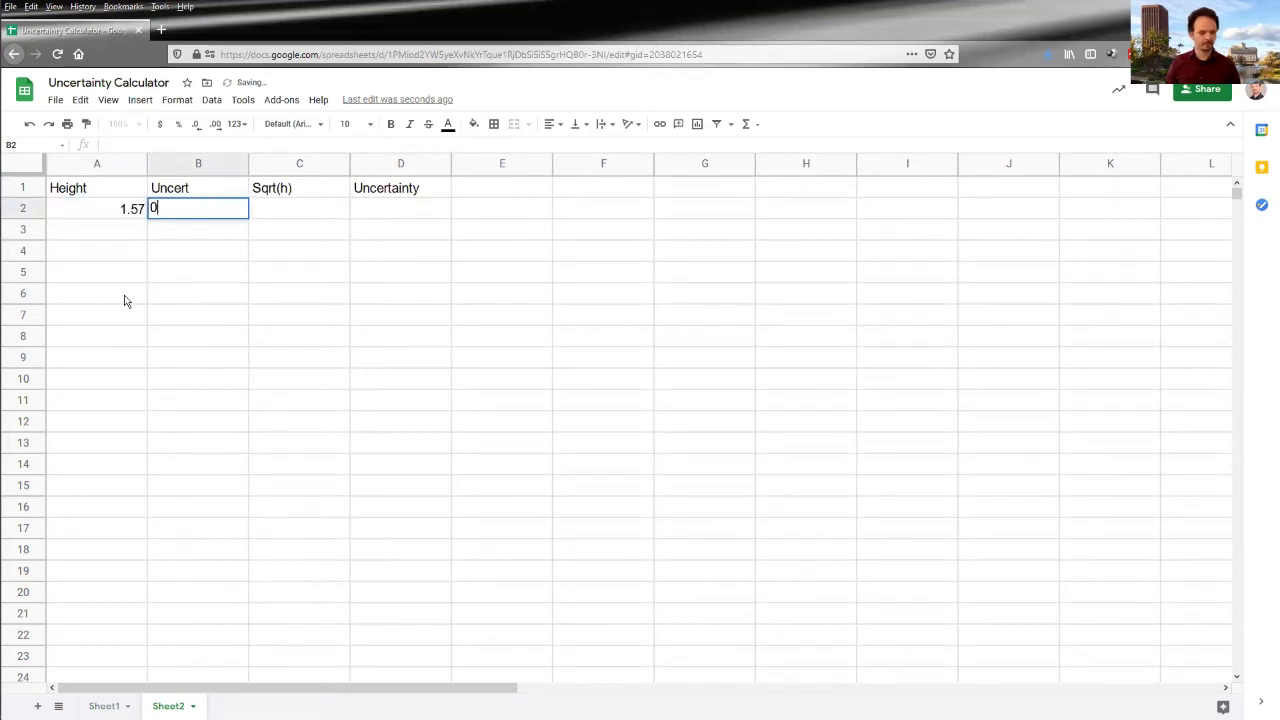
{"action": "type", "text": ".01"}
{"action": "key", "text": "Tab"}
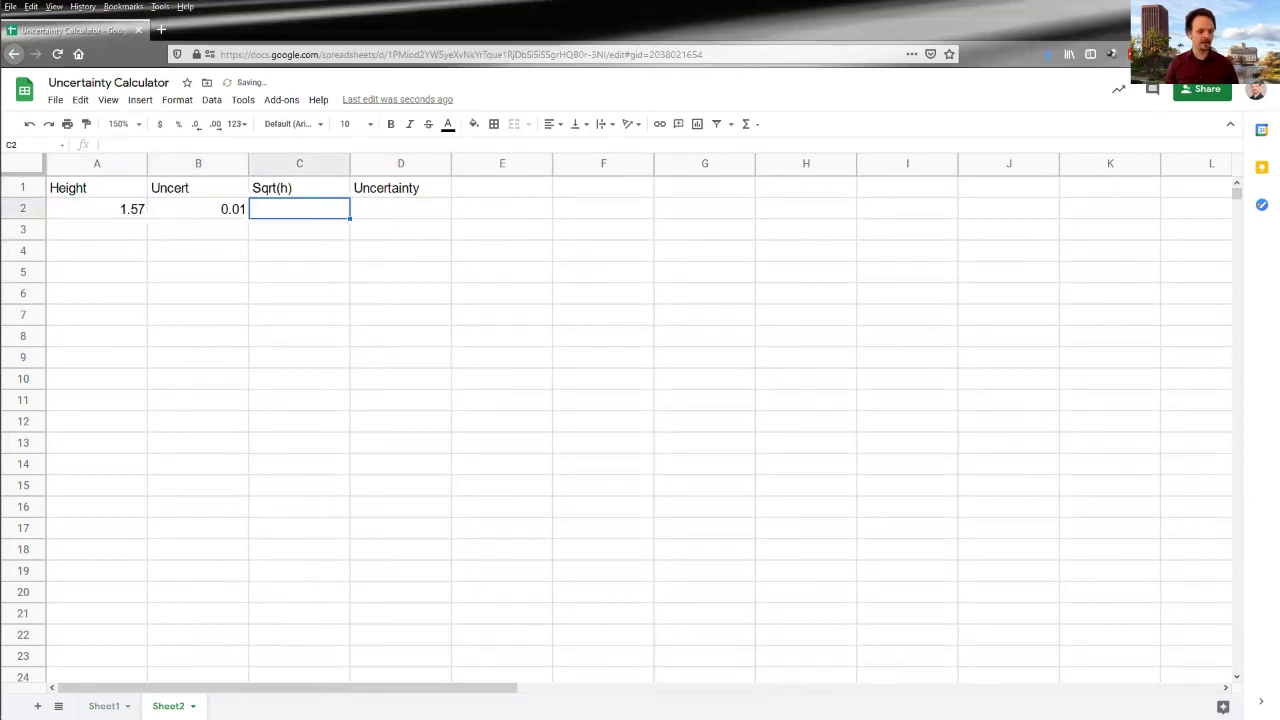
Step: Copy the average sqrt(h) value from Sheet1 B4 and go back to Sheet2
{"action": "key", "text": "ctrl+shift+Page_Up"}
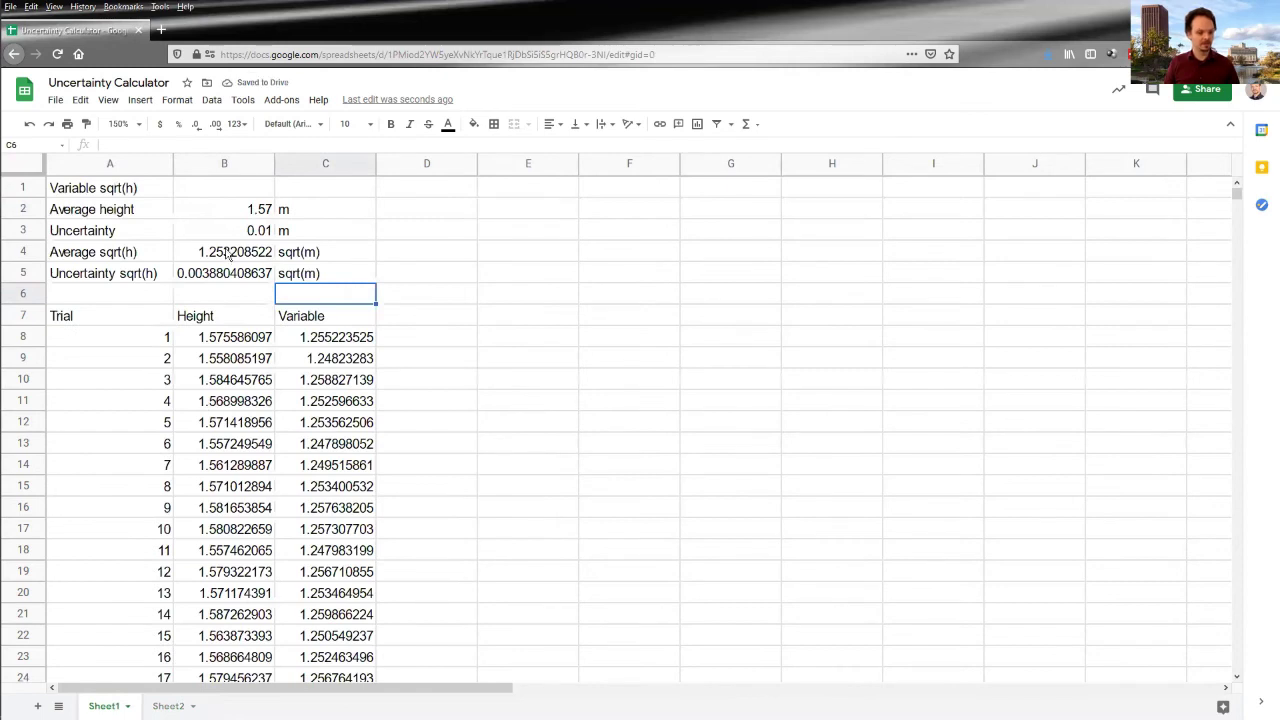
{"action": "left_click", "coordinate": [228, 255]}
{"action": "key", "text": "ctrl+c"}
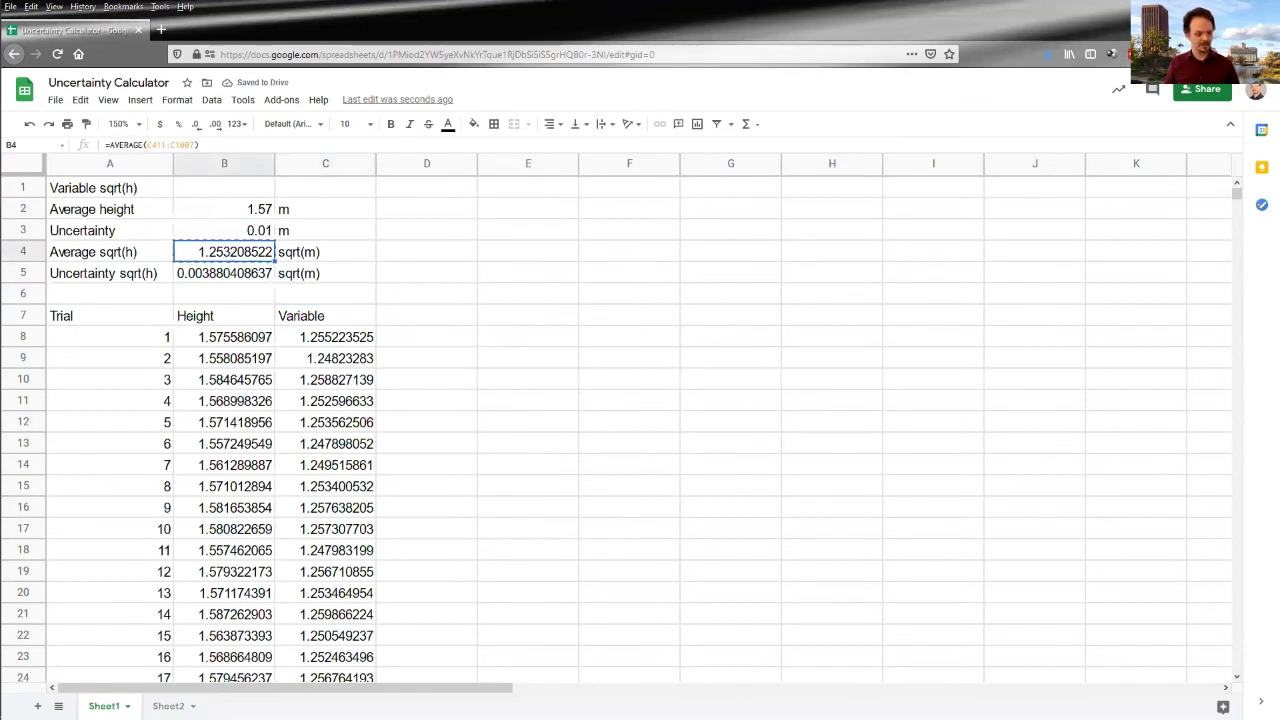
{"action": "left_click", "coordinate": [180, 703]}
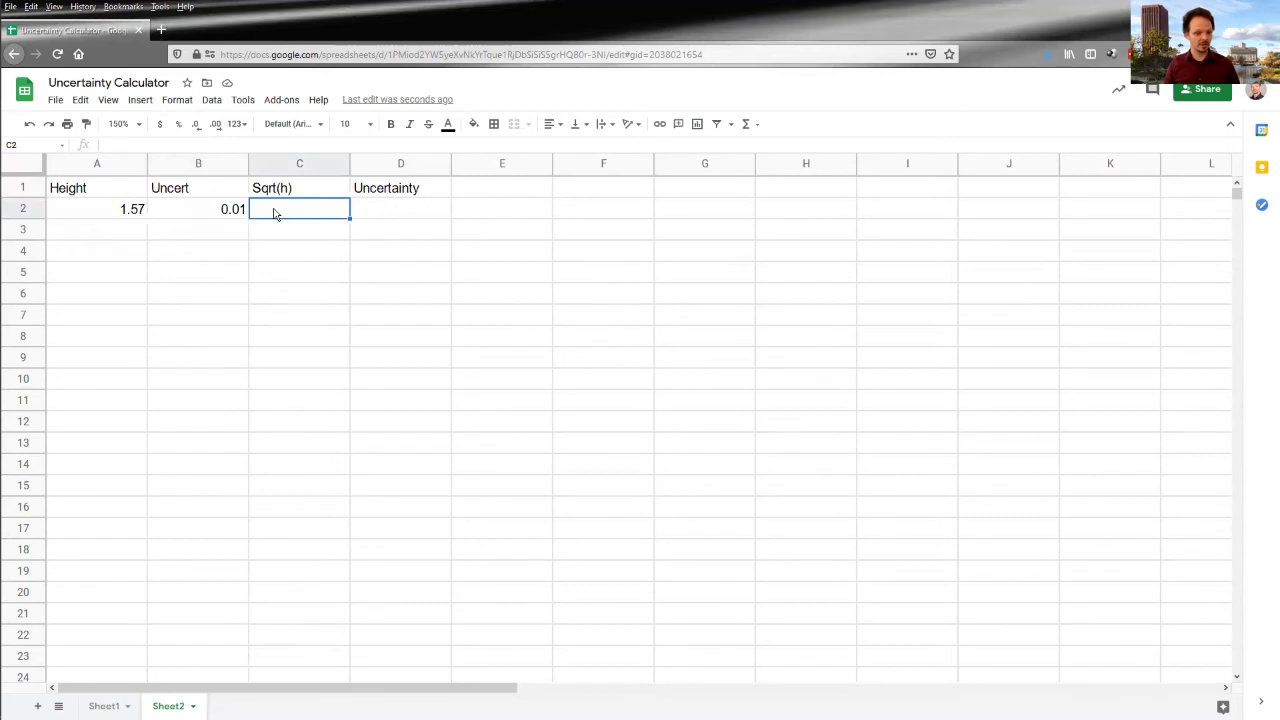
Step: Paste Sheet2's C2 as a plain value, then paste Sheet1's B5 uncertainty 0.004003192536 into D2 as values only
{"action": "right_click", "coordinate": [276, 213]}
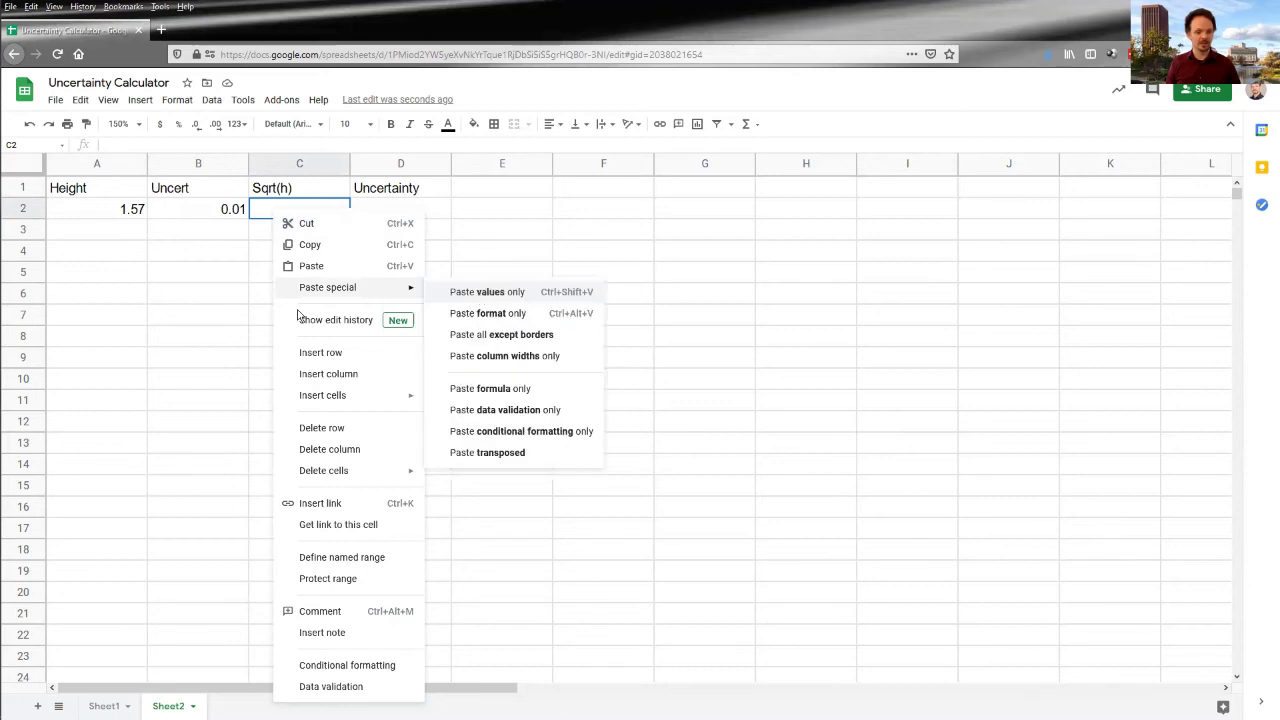
{"action": "key", "text": "ctrl+shift+v"}
{"action": "left_click", "coordinate": [377, 209]}
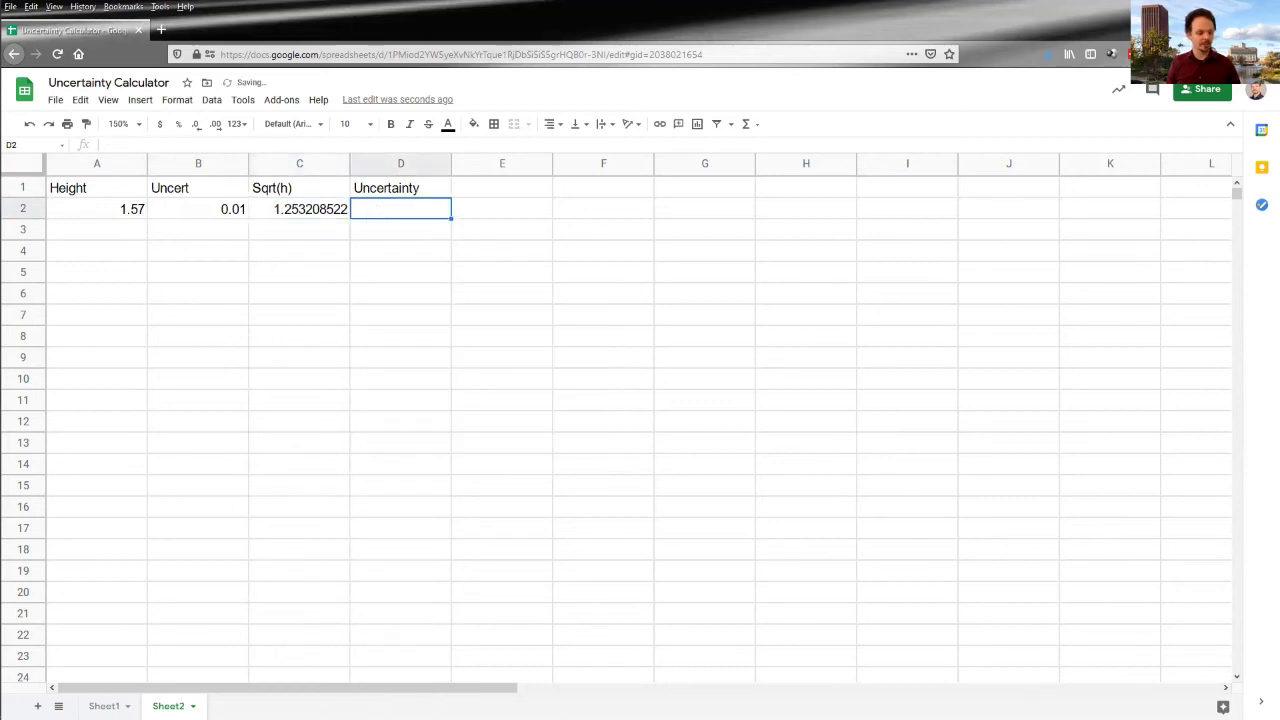
{"action": "key", "text": "ctrl+shift+Page_Up"}
{"action": "left_click", "coordinate": [225, 277]}
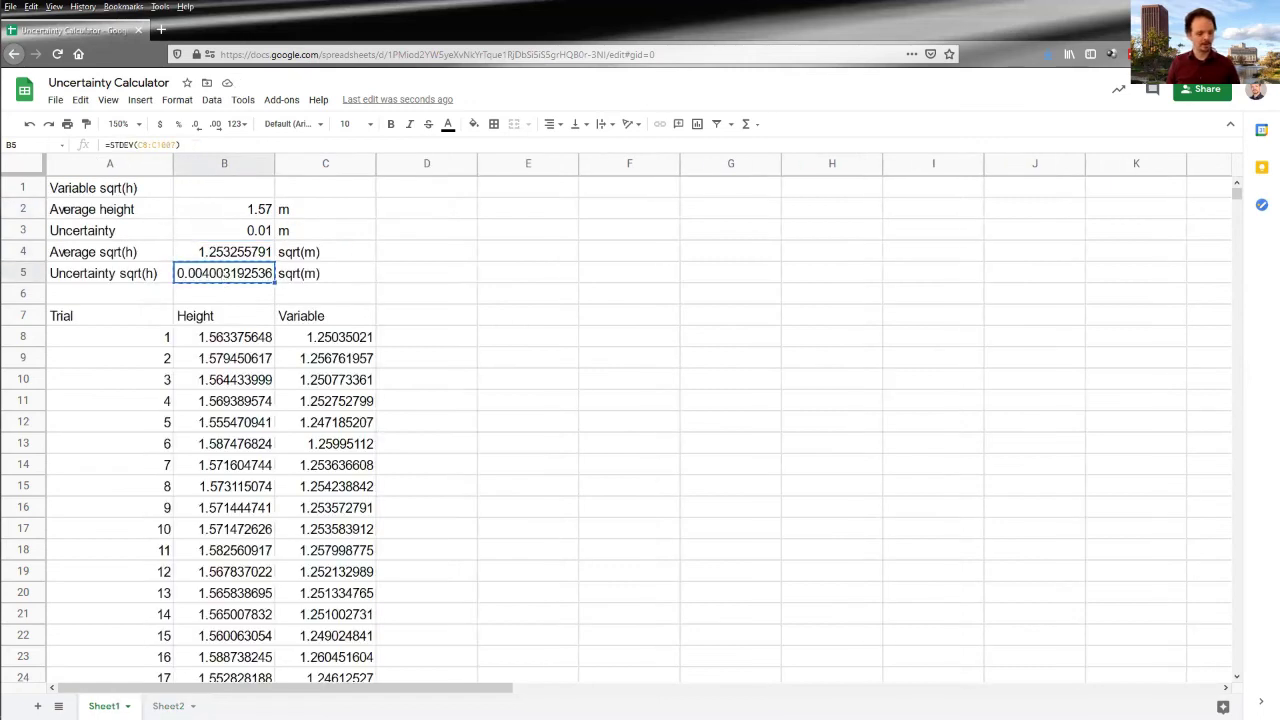
{"action": "key", "text": "ctrl+shift+Page_Down"}
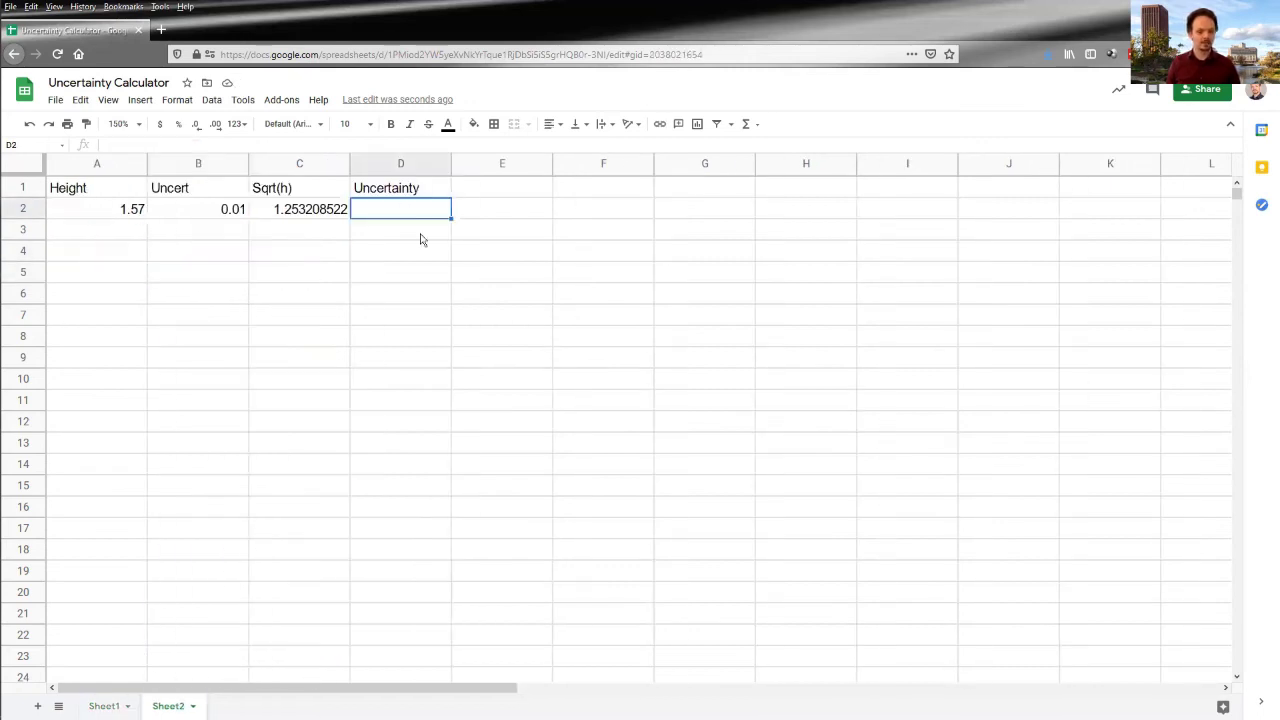
{"action": "right_click", "coordinate": [405, 209]}
{"action": "mouse_move", "coordinate": [468, 284]}
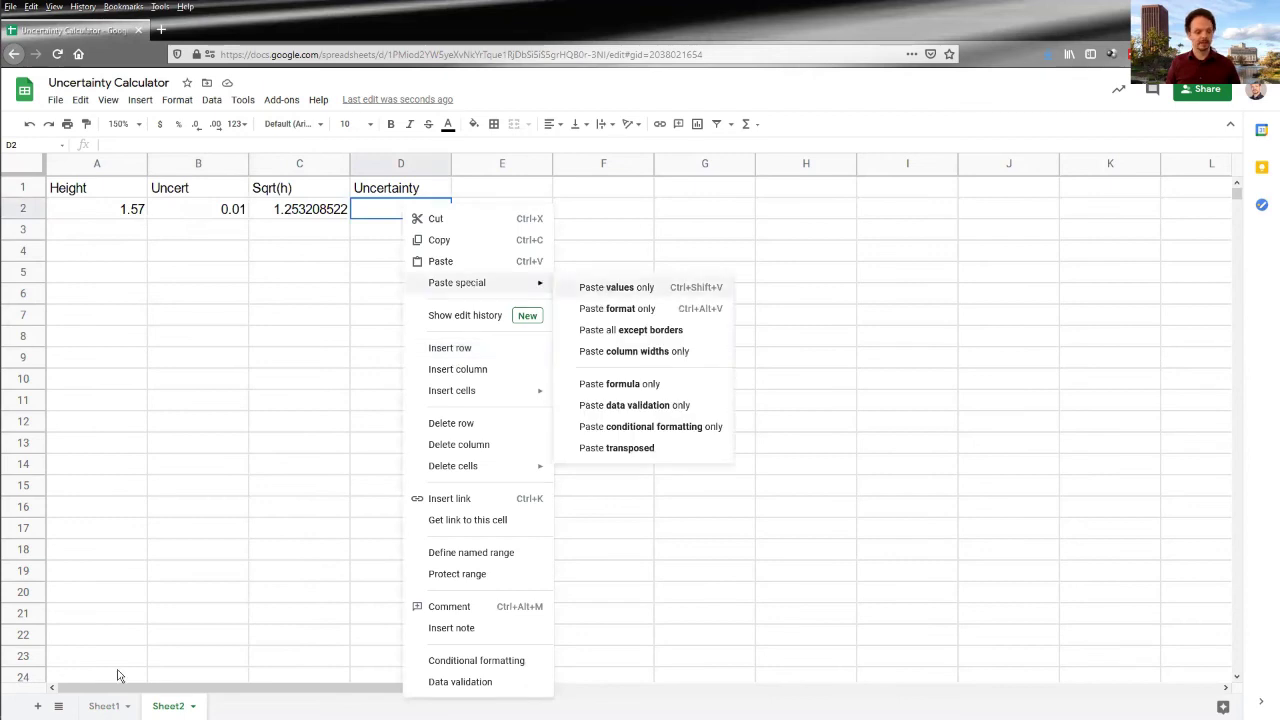
{"action": "key", "text": "ctrl+shift+v"}
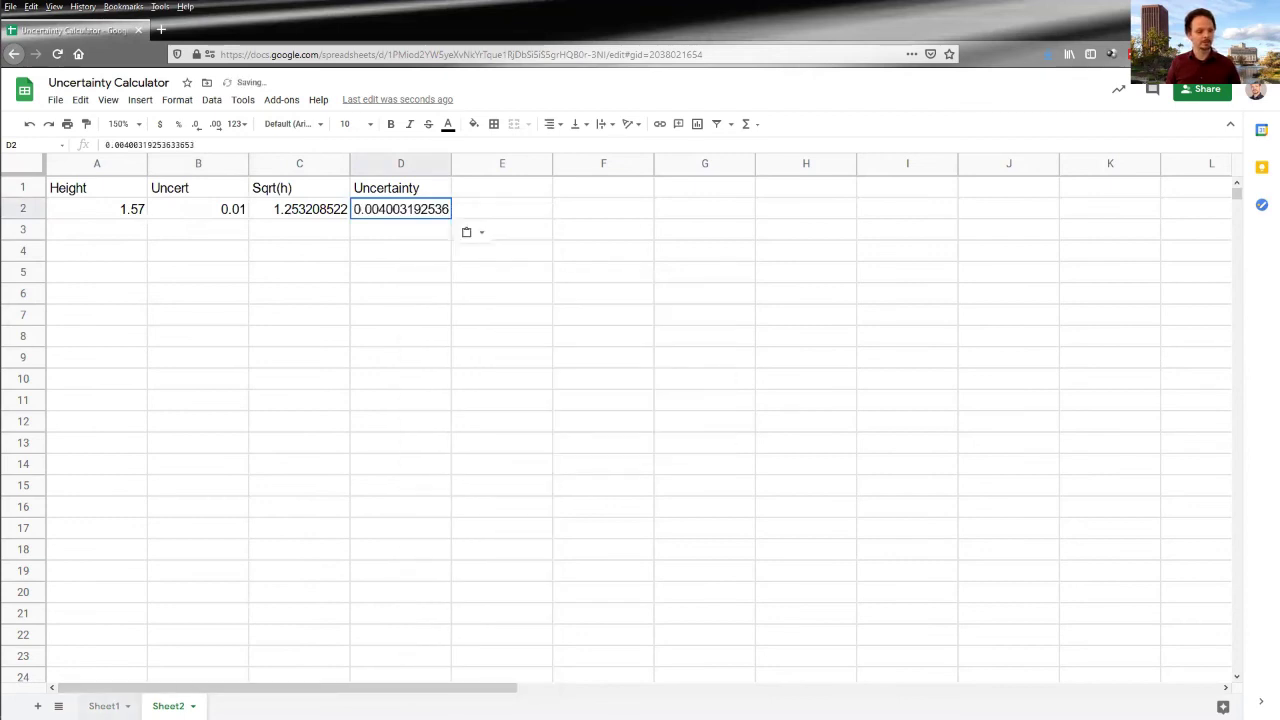
{"action": "left_click", "coordinate": [104, 706]}
Step: Change Sheet1's average height in B2 to 3.14 m and uncertainty in B3 to 0.02 m
{"action": "left_click", "coordinate": [257, 214]}
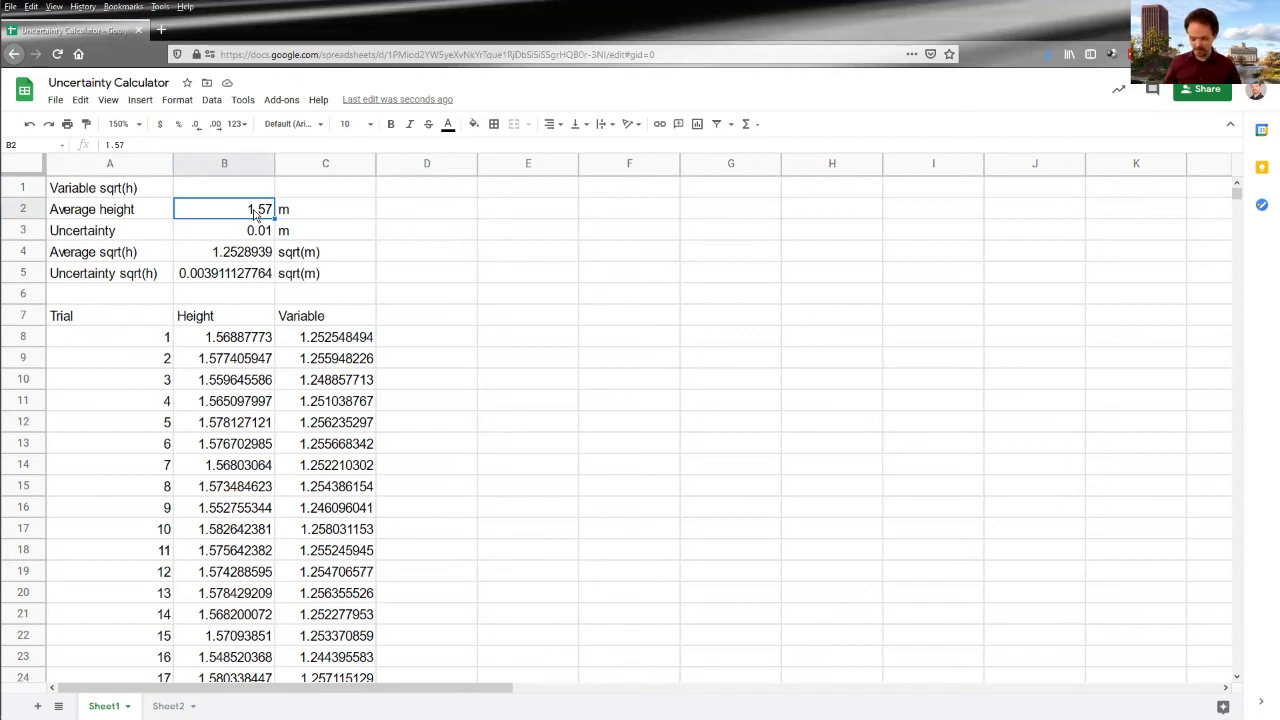
{"action": "key", "text": "ctrl+z"}
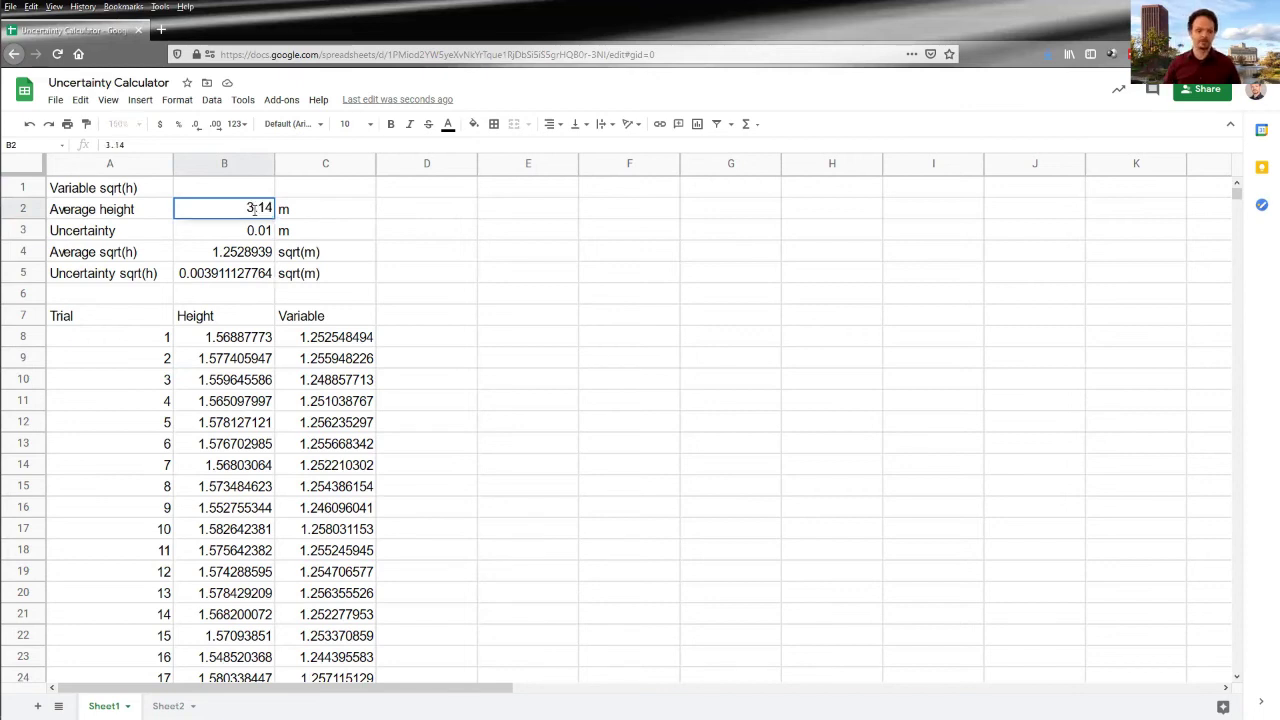
{"action": "left_click", "coordinate": [254, 230]}
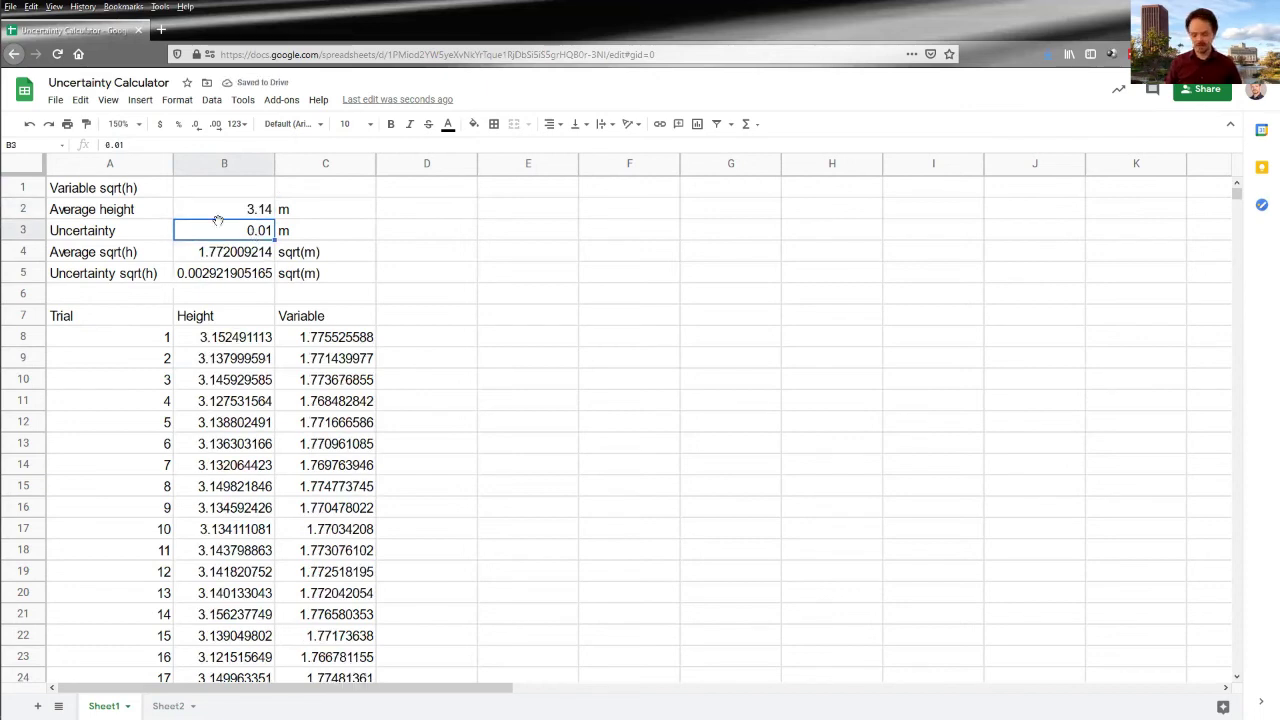
{"action": "type", "text": "0."}
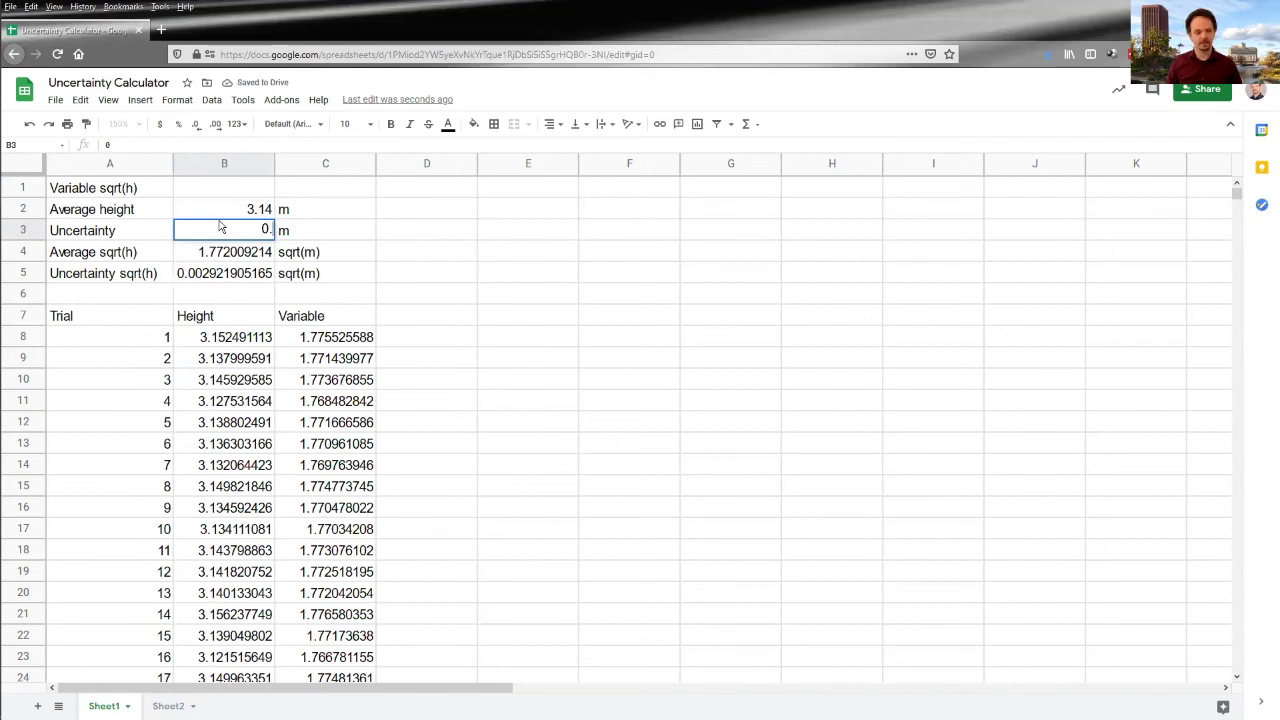
{"action": "type", "text": "02"}
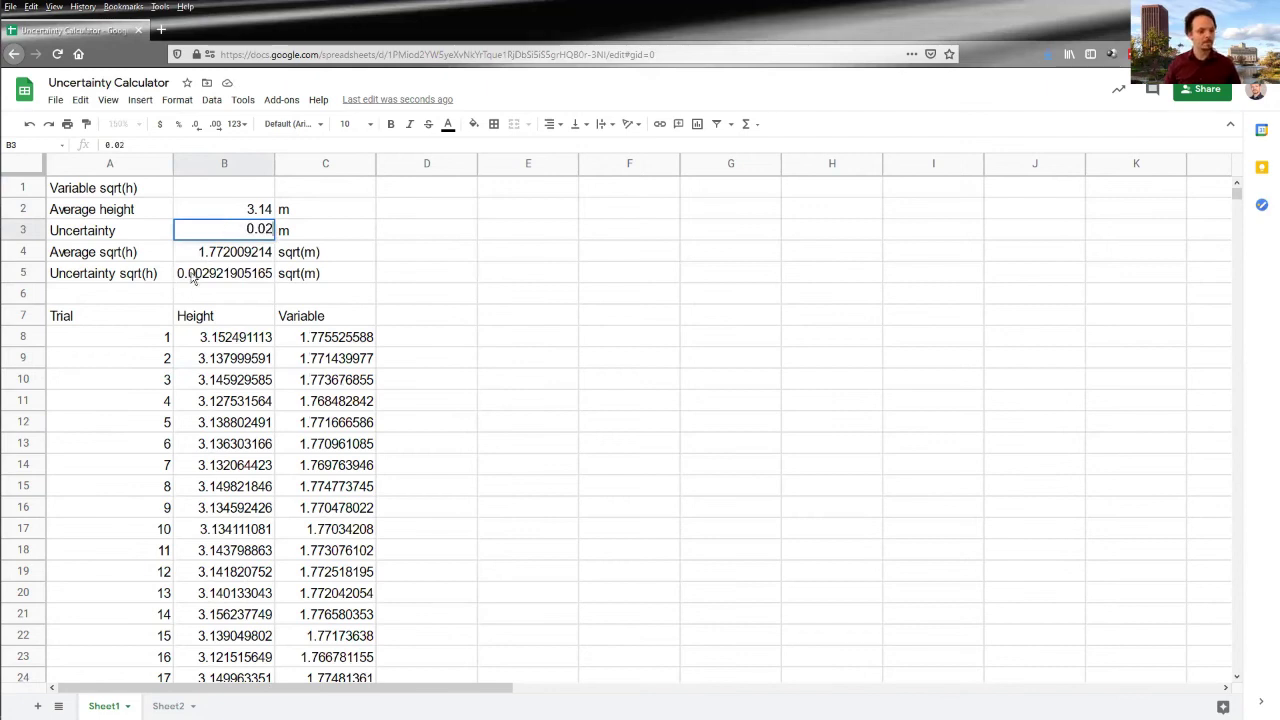
{"action": "key", "text": "Return"}
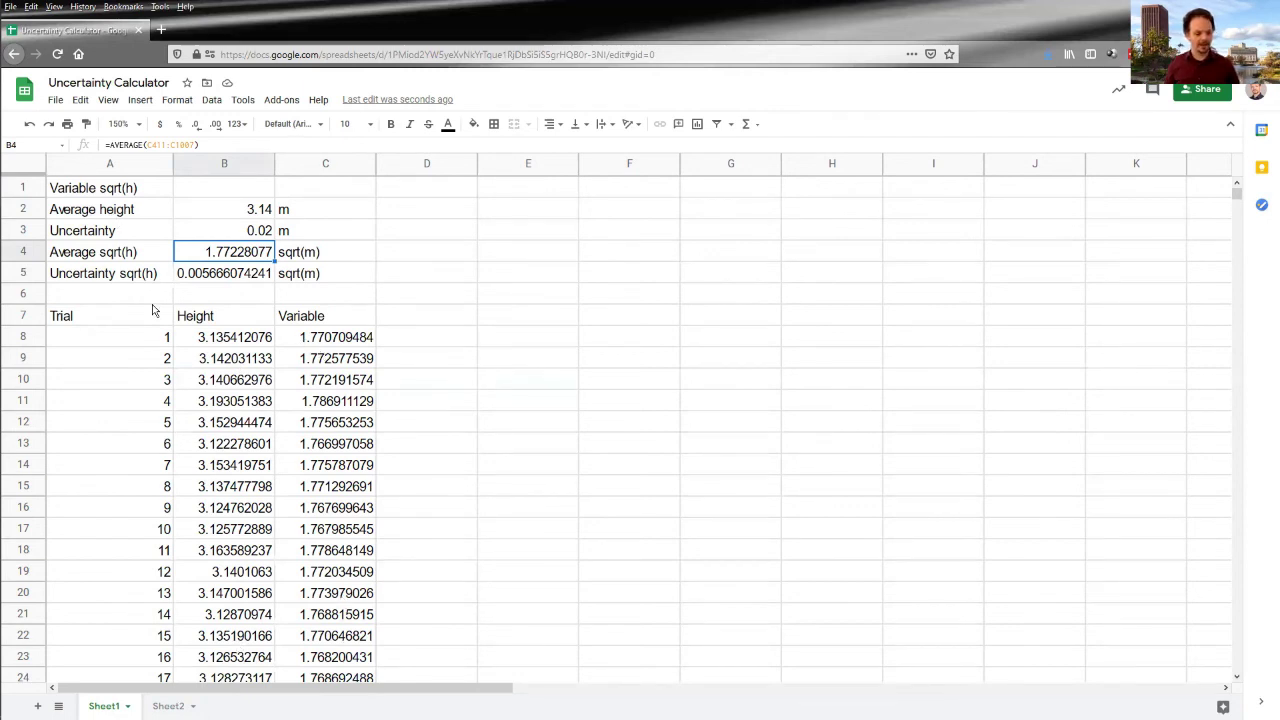
Step: On Sheet2, enter height 3.14 in A3 and uncertainty 0.02 in B3
{"action": "key", "text": "ctrl+shift+Page_Down"}
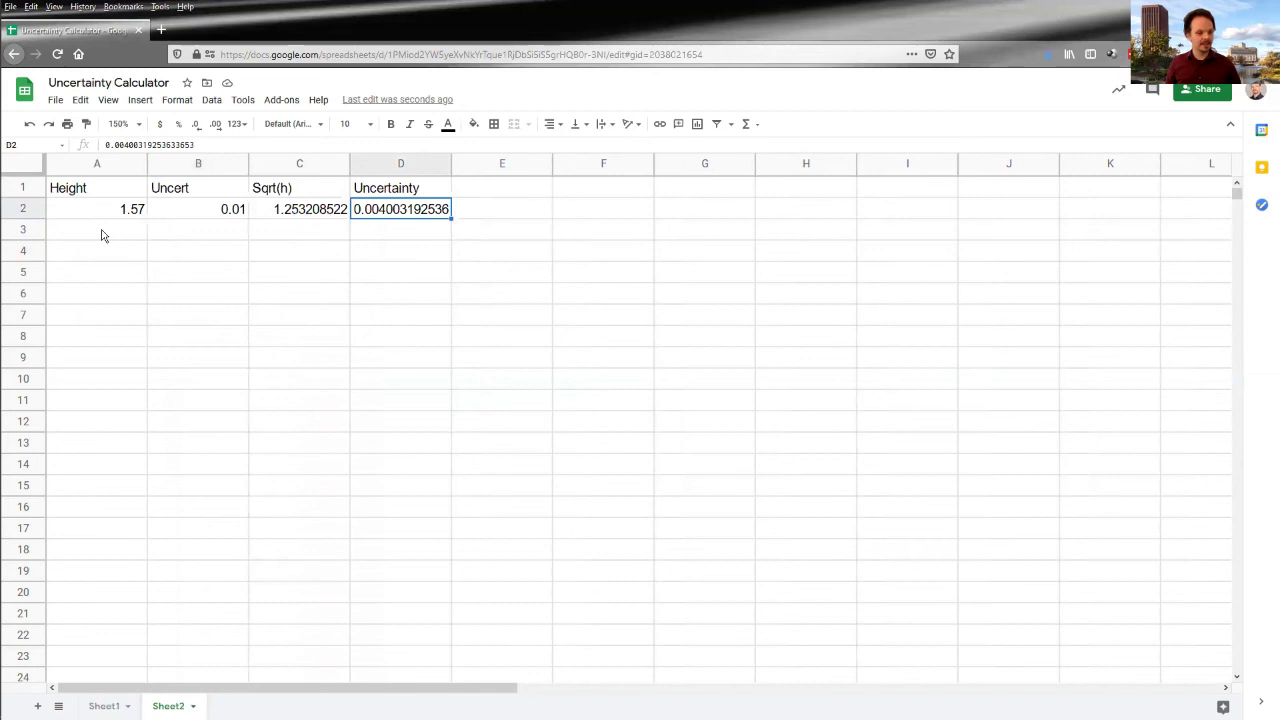
{"action": "left_click", "coordinate": [103, 233]}
{"action": "type", "text": "3.14"}
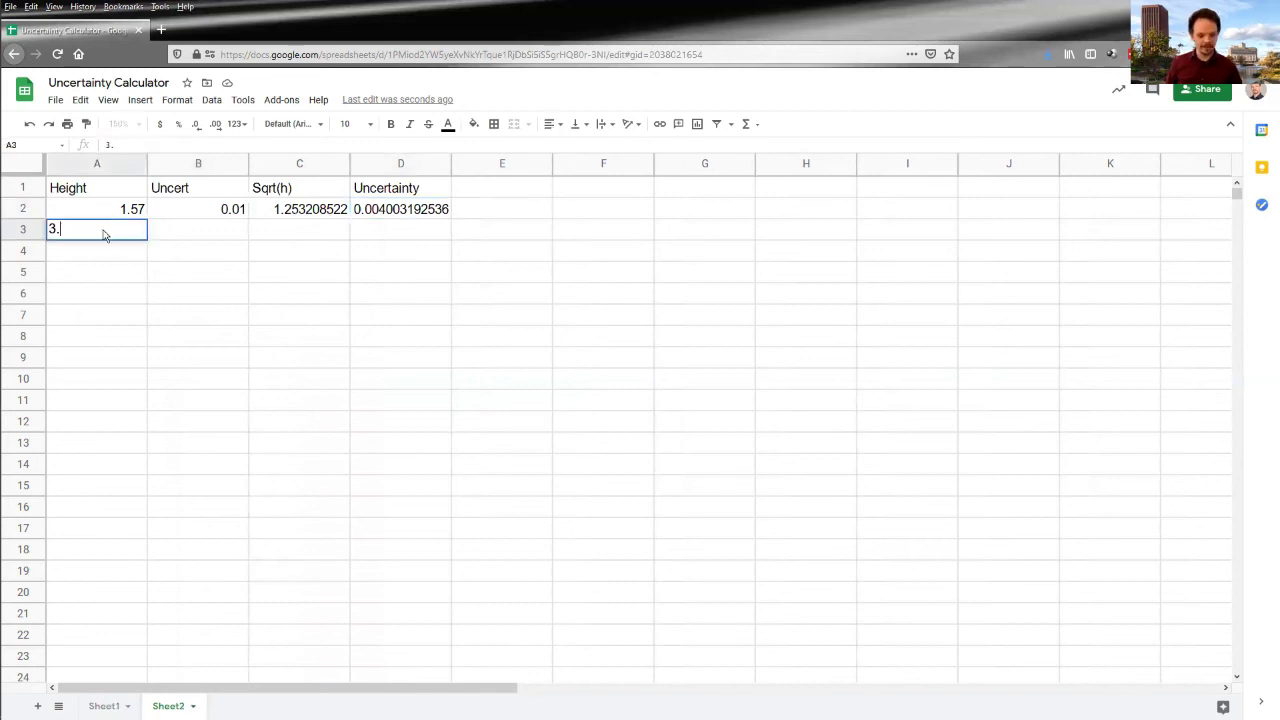
{"action": "key", "text": "Tab"}
{"action": "type", "text": "0.02"}
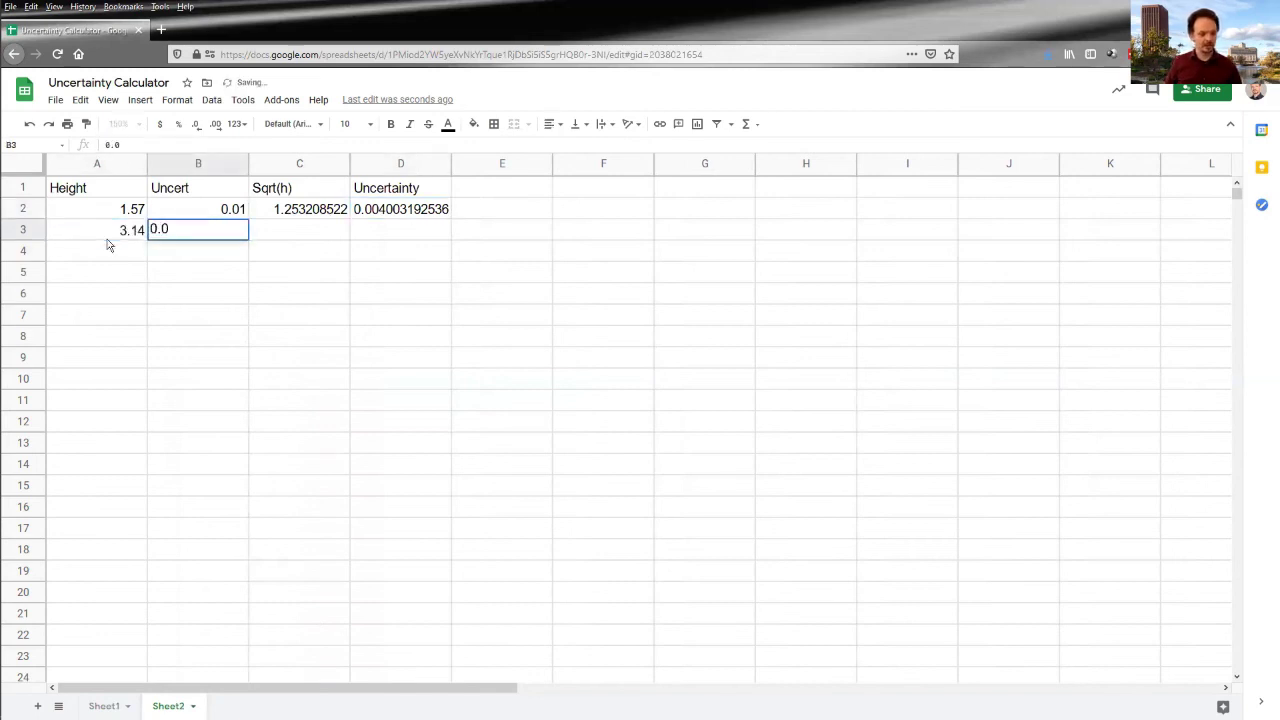
{"action": "key", "text": "Tab"}
Step: Paste the simulated Sqrt(h) 1.772035092 from Sheet1 into C3 as a value only
{"action": "key", "text": "ctrl+shift+Page_Up"}
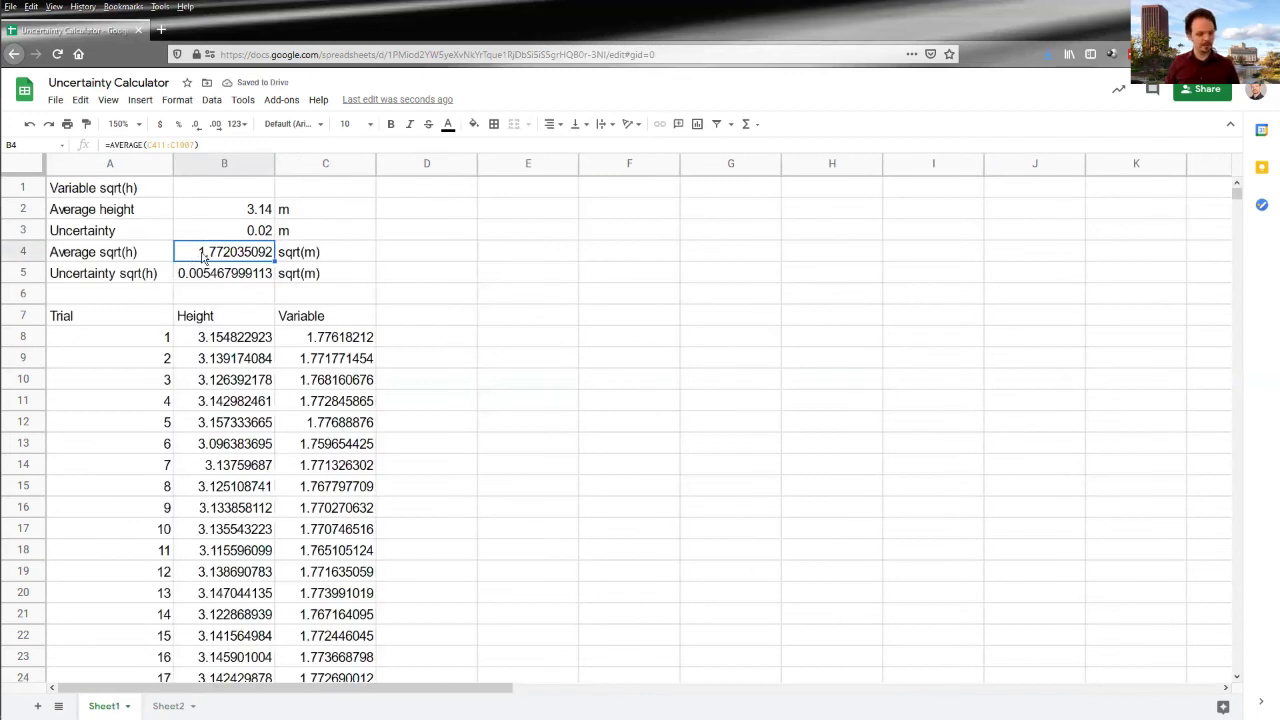
{"action": "key", "text": "ctrl+shift+Page_Down"}
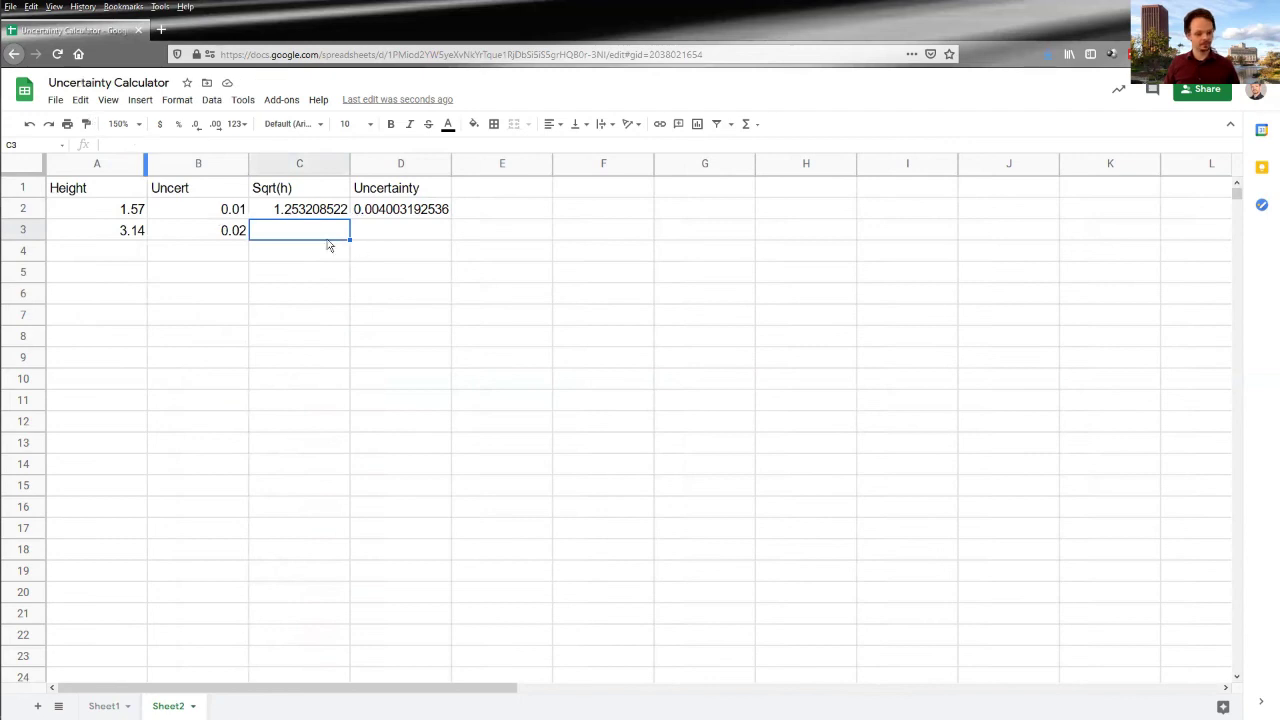
{"action": "right_click", "coordinate": [340, 293]}
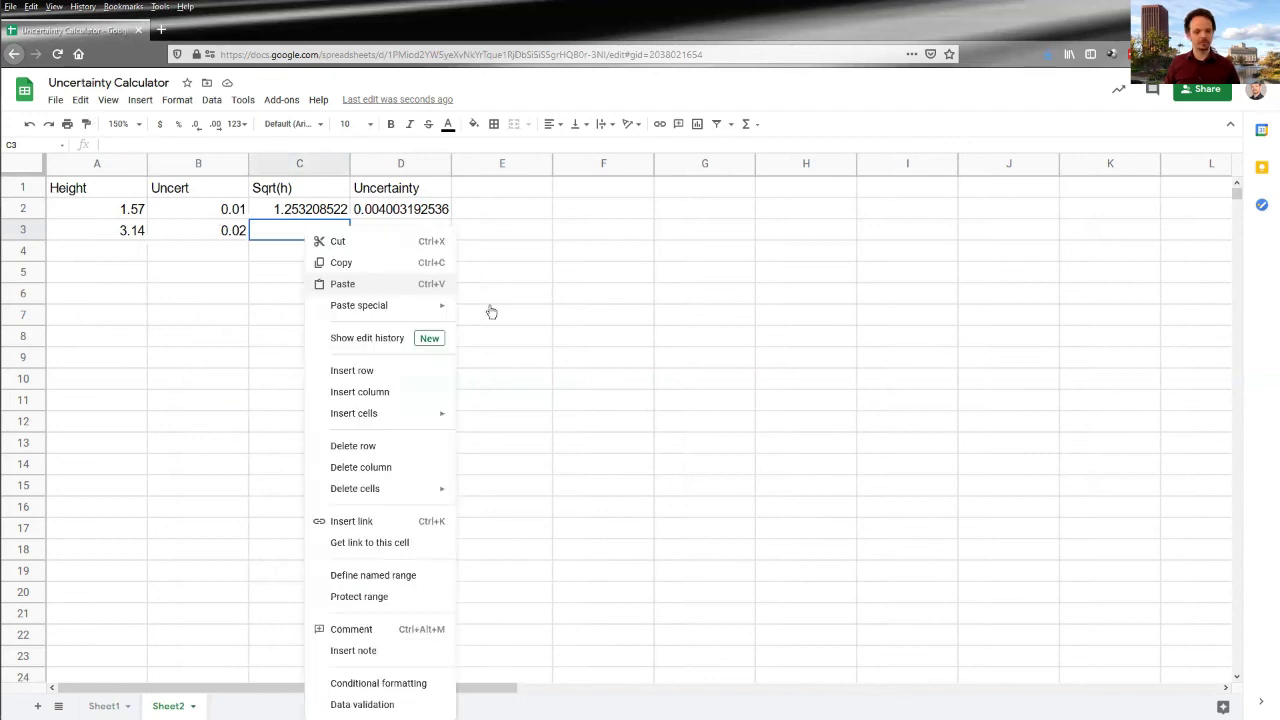
{"action": "mouse_move", "coordinate": [356, 305]}
{"action": "left_click", "coordinate": [493, 313]}
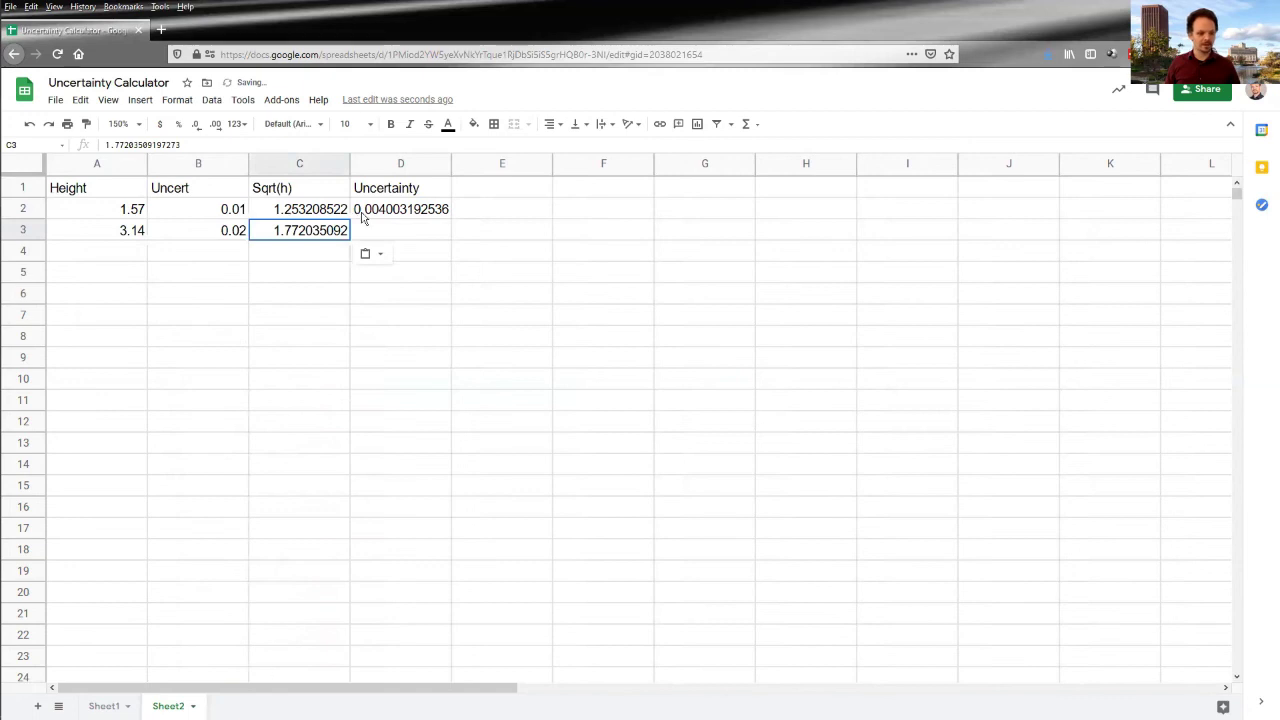
Step: Copy Sheet1's B5 uncertainty and paste 0.005822230497 into D3 as a value only
{"action": "left_click", "coordinate": [104, 706]}
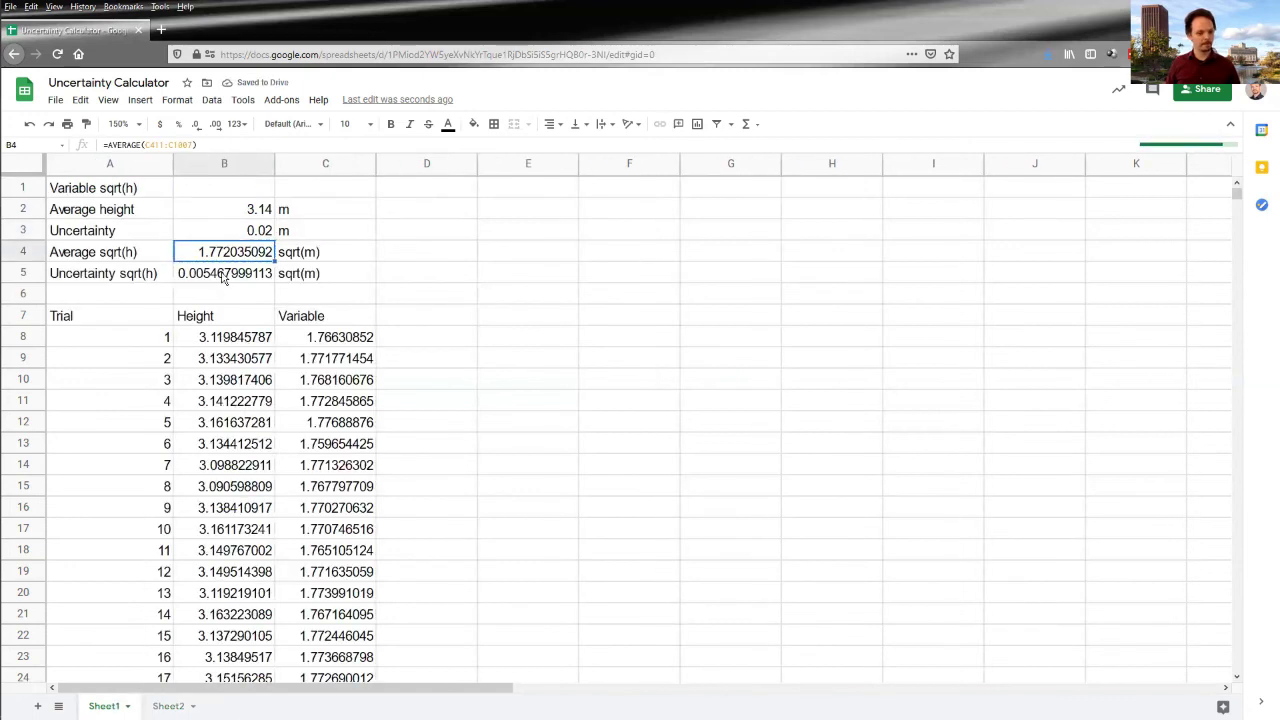
{"action": "left_click", "coordinate": [224, 278]}
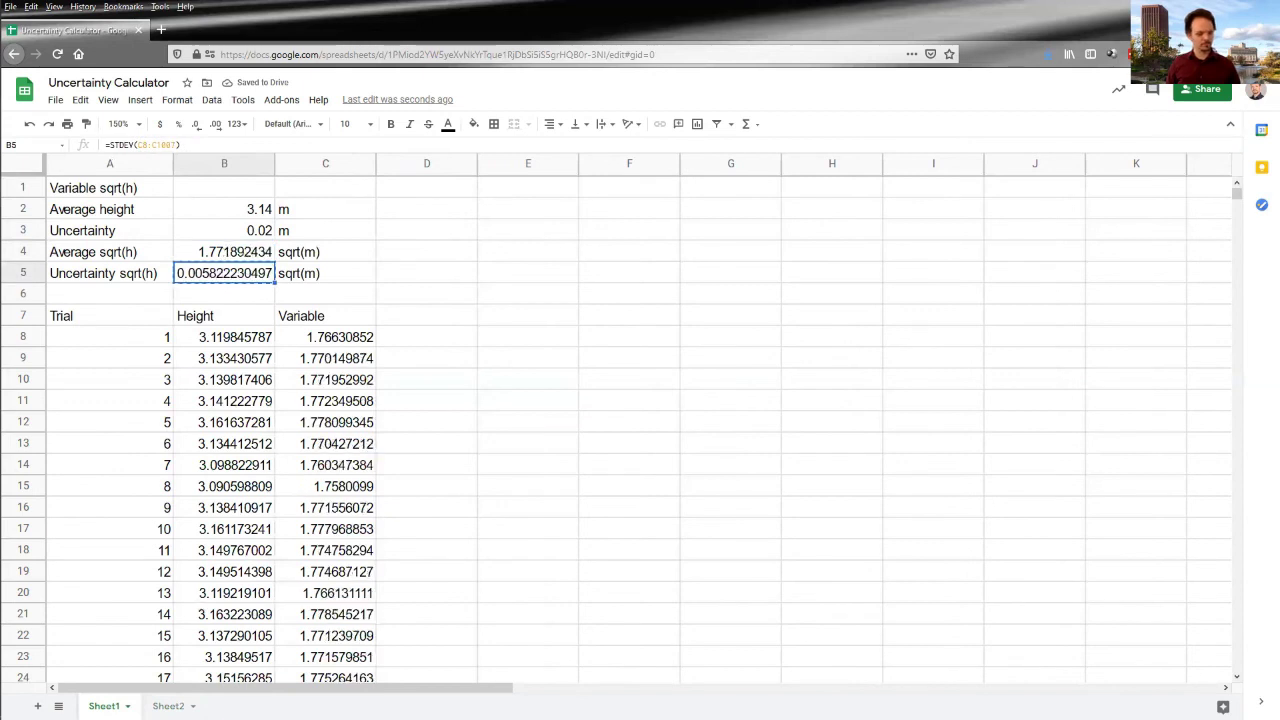
{"action": "key", "text": "ctrl+Page_Down"}
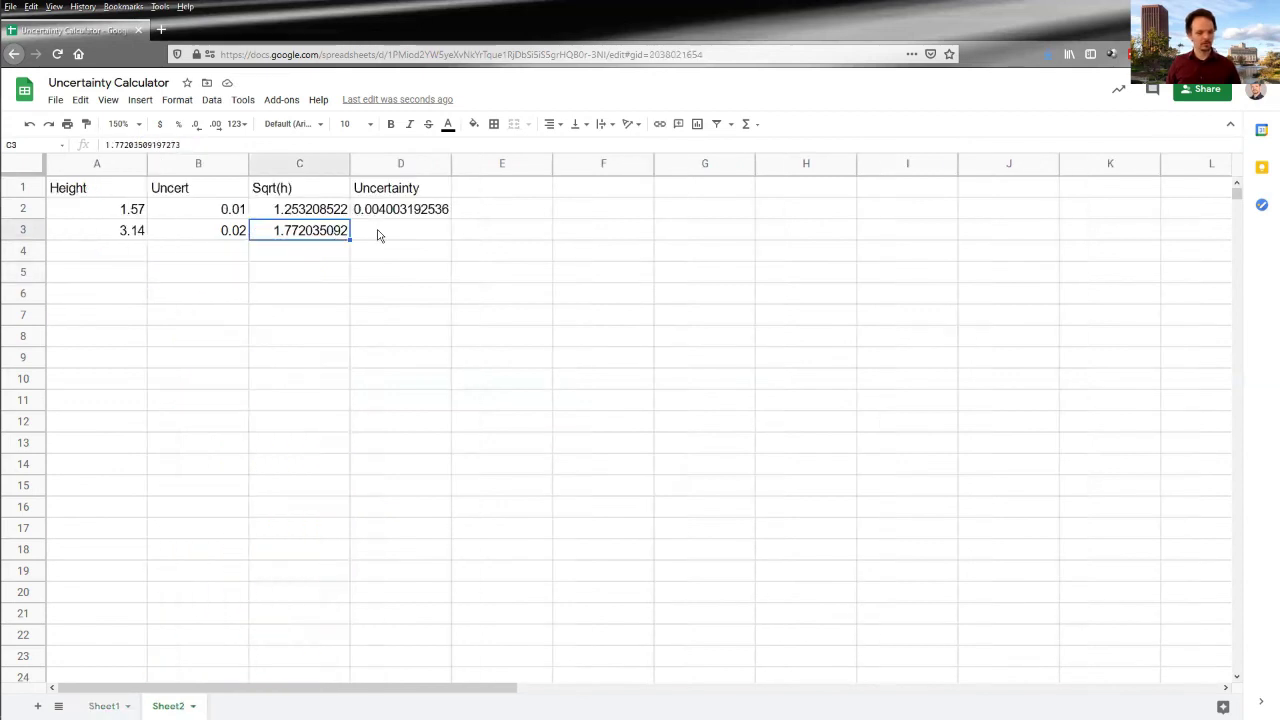
{"action": "right_click", "coordinate": [380, 234]}
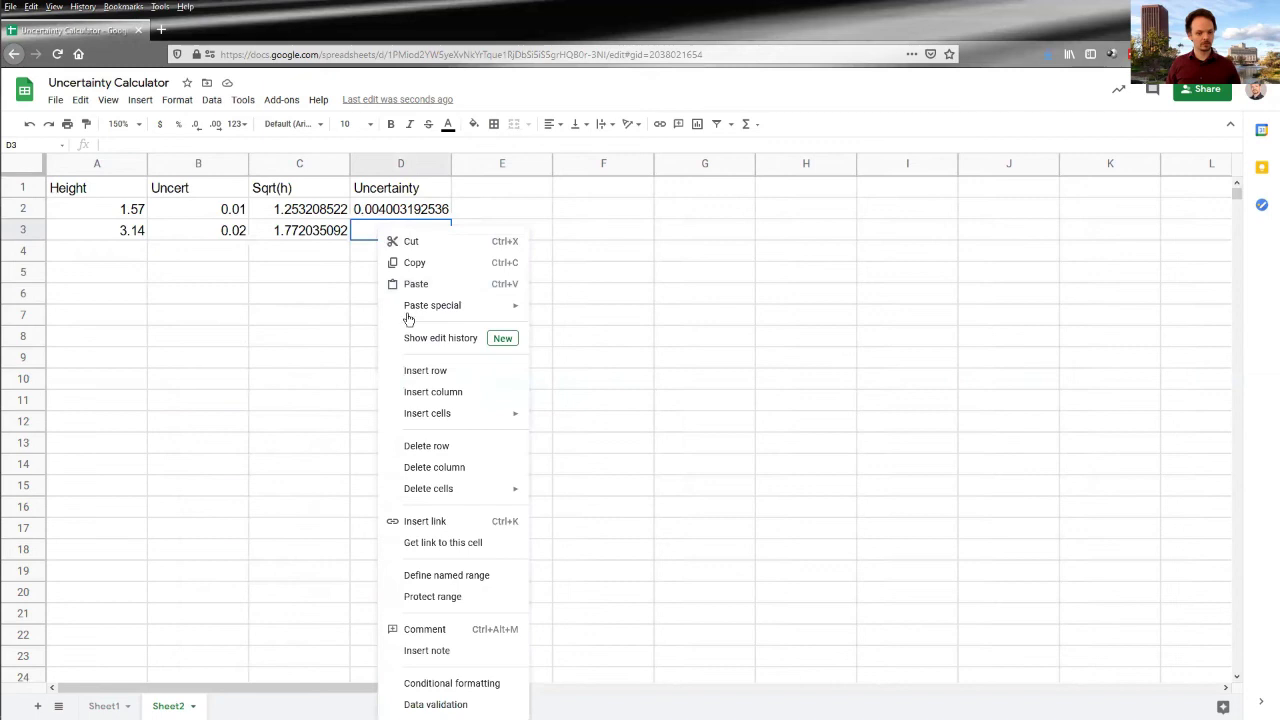
{"action": "mouse_move", "coordinate": [406, 312]}
{"action": "left_click", "coordinate": [591, 310]}
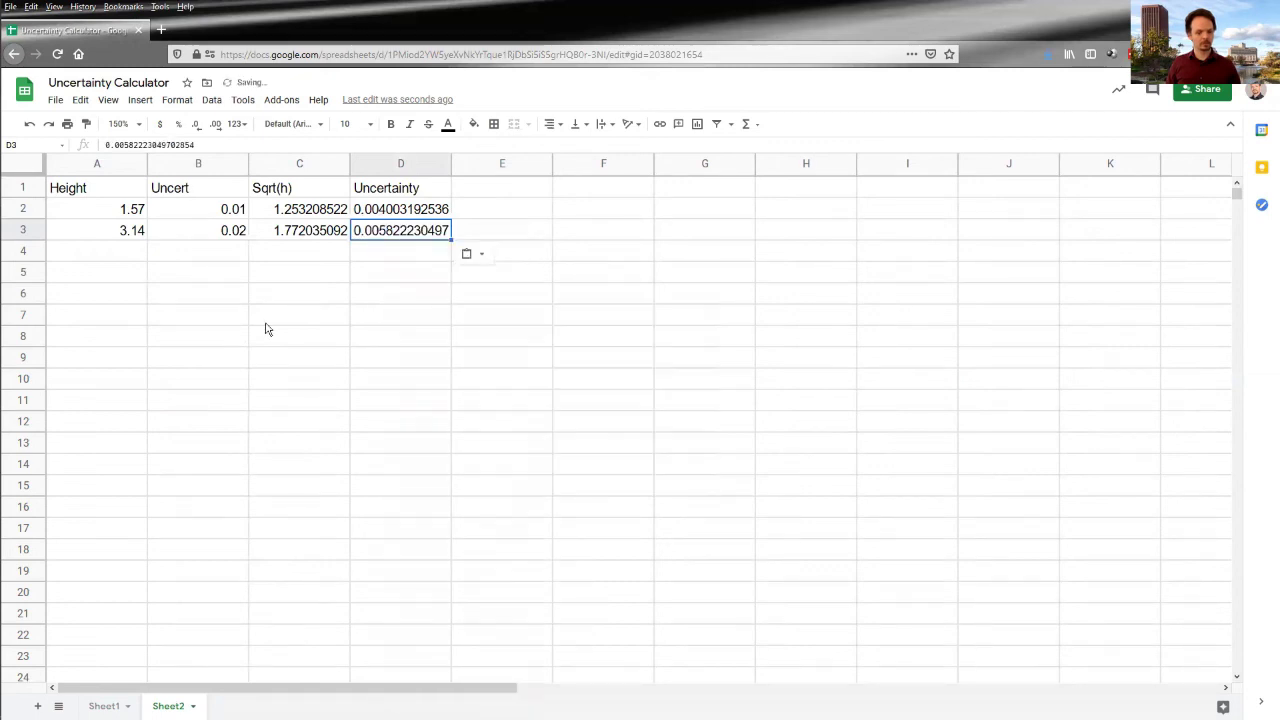
{"action": "left_click", "coordinate": [266, 324]}
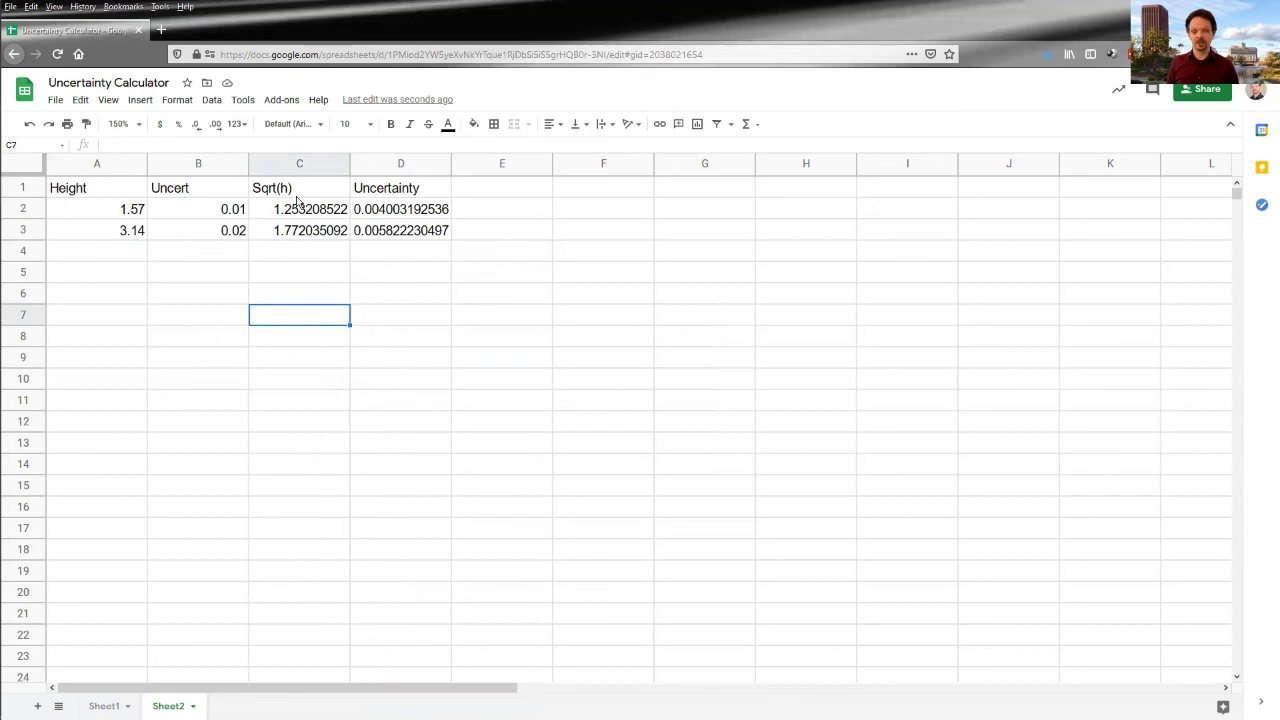
Step: Point out Sheet2's Sqrt(h) and Uncertainty headers, then show B8's =NORMINV(RAND(),$B$2,$B$3) formula and the B2:B3 inputs on Sheet1
{"action": "left_click", "coordinate": [298, 192]}
{"action": "left_click", "coordinate": [383, 190]}
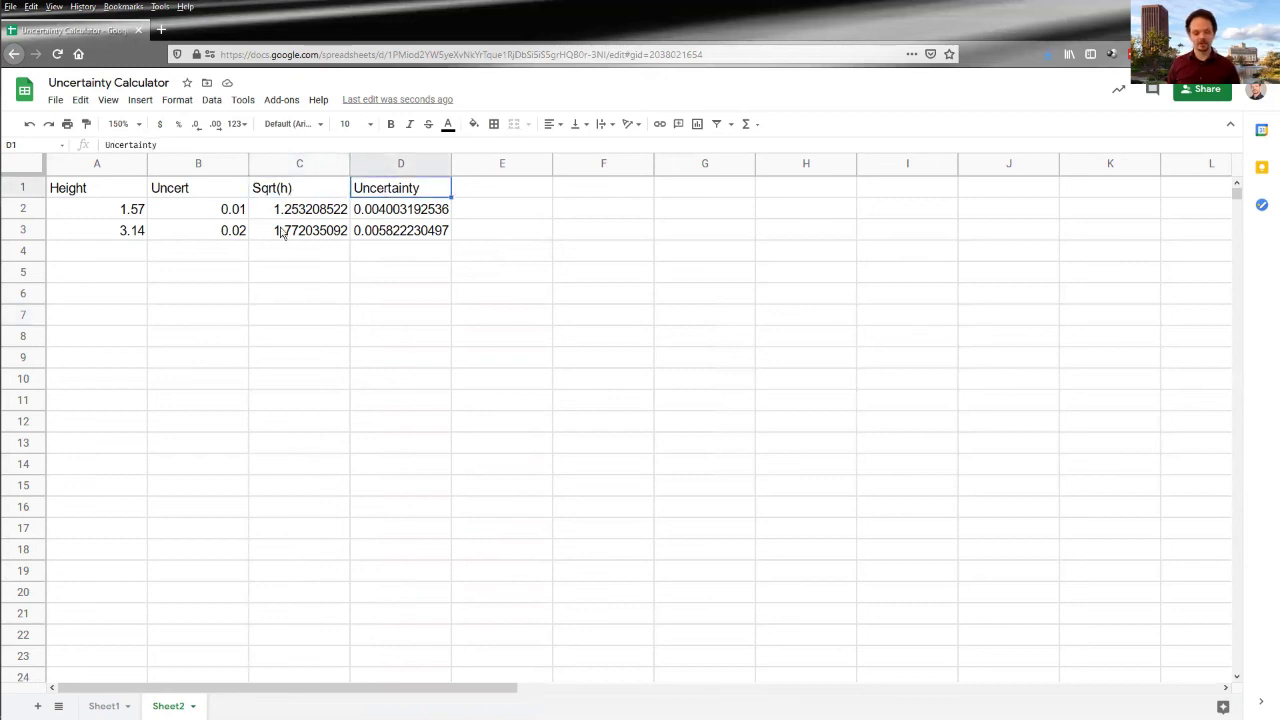
{"action": "left_click", "coordinate": [104, 706]}
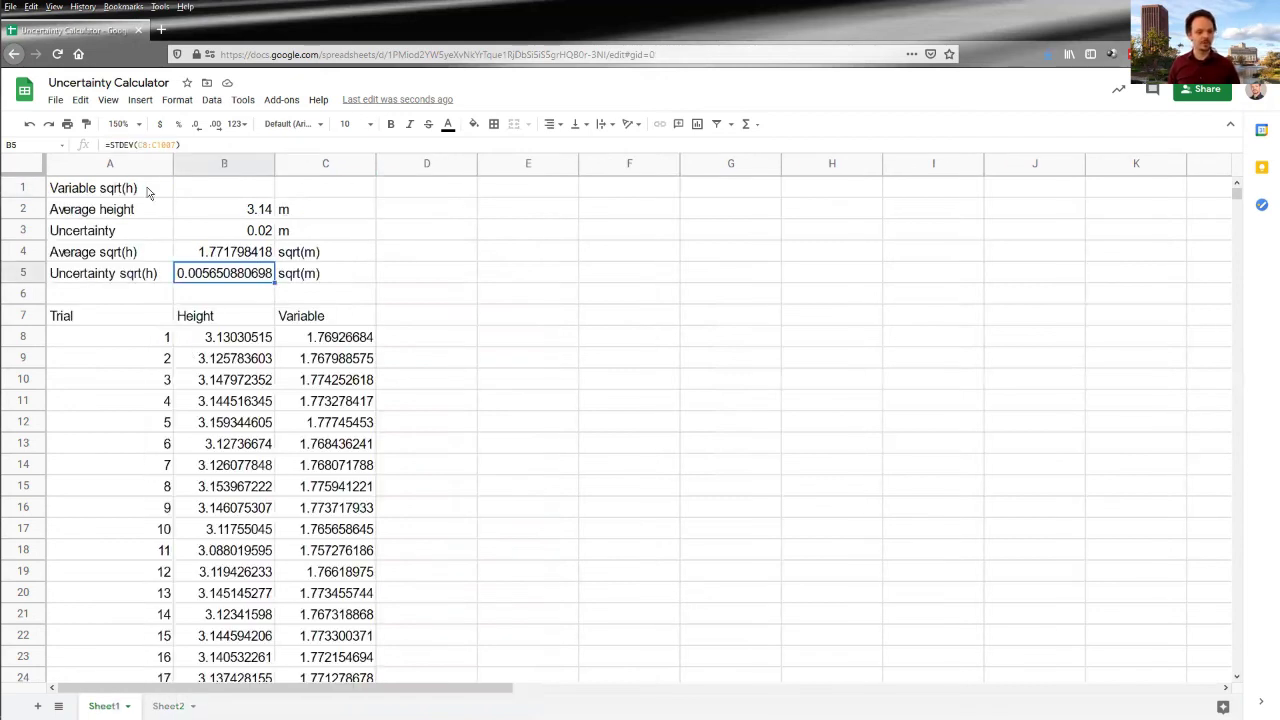
{"action": "key", "text": "Down"}
{"action": "key", "text": "Down"}
{"action": "key", "text": "Down"}
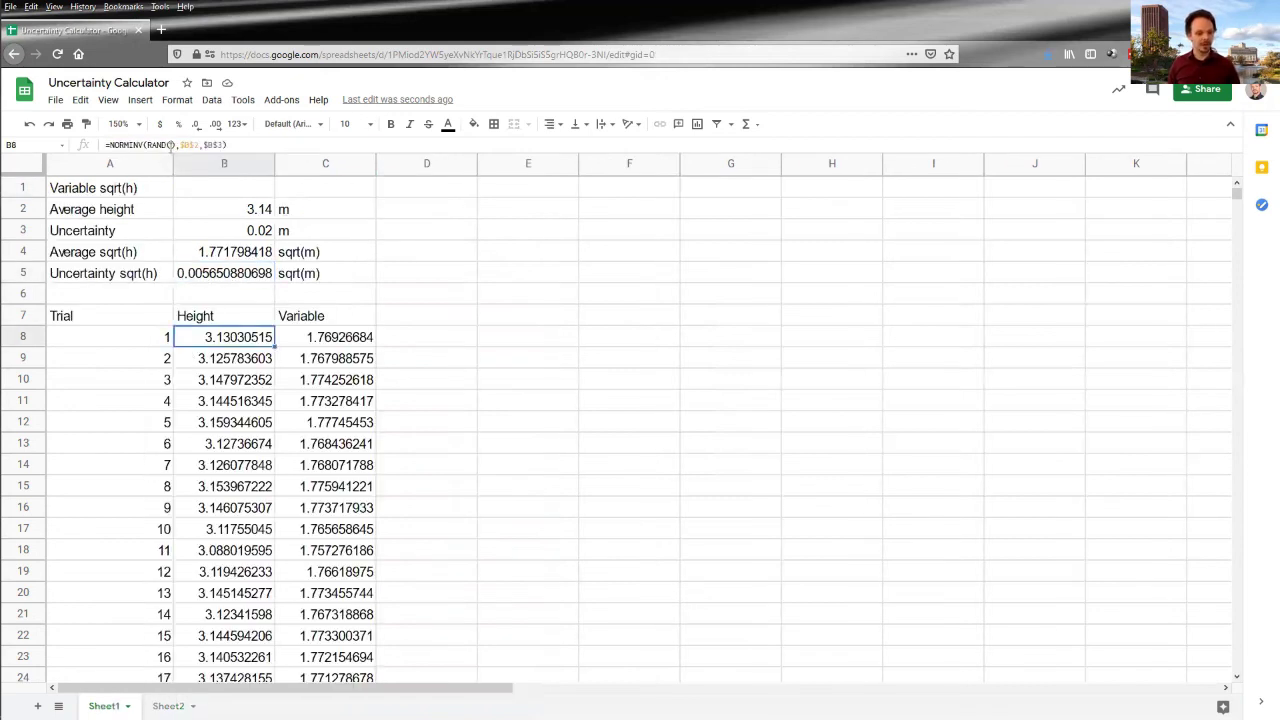
{"action": "left_click", "coordinate": [228, 148]}
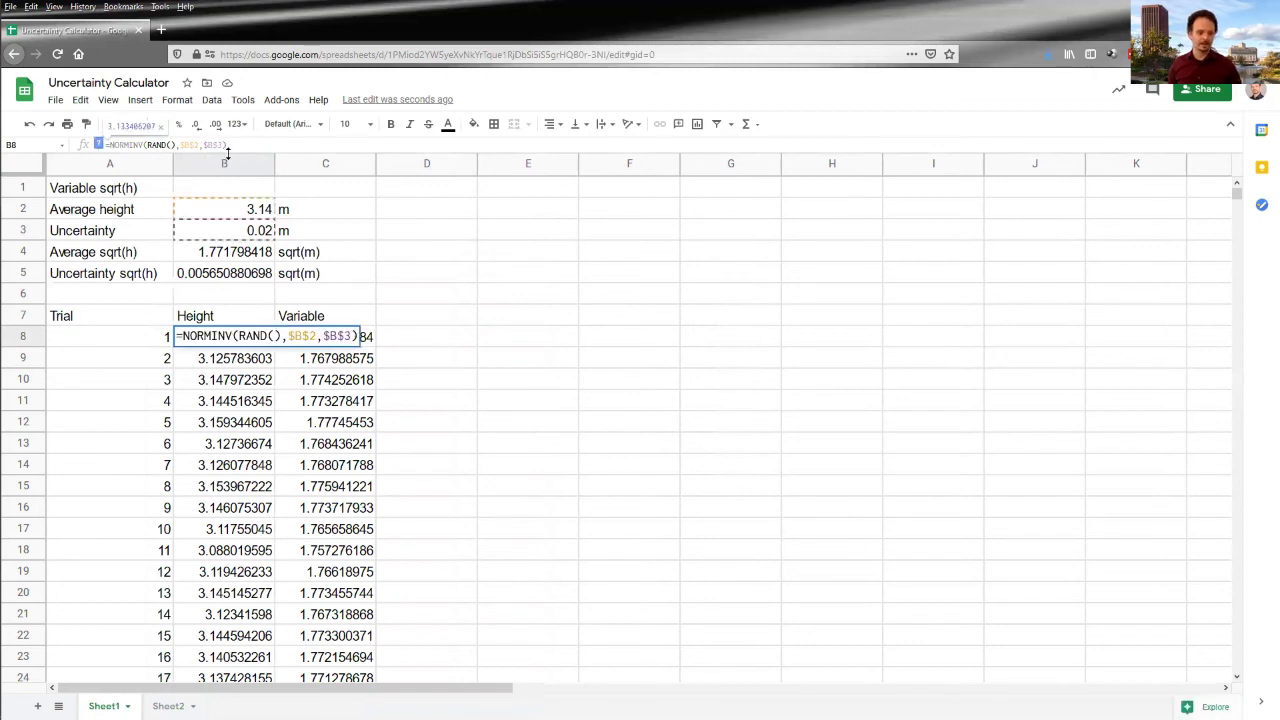
{"action": "key", "text": "Escape"}
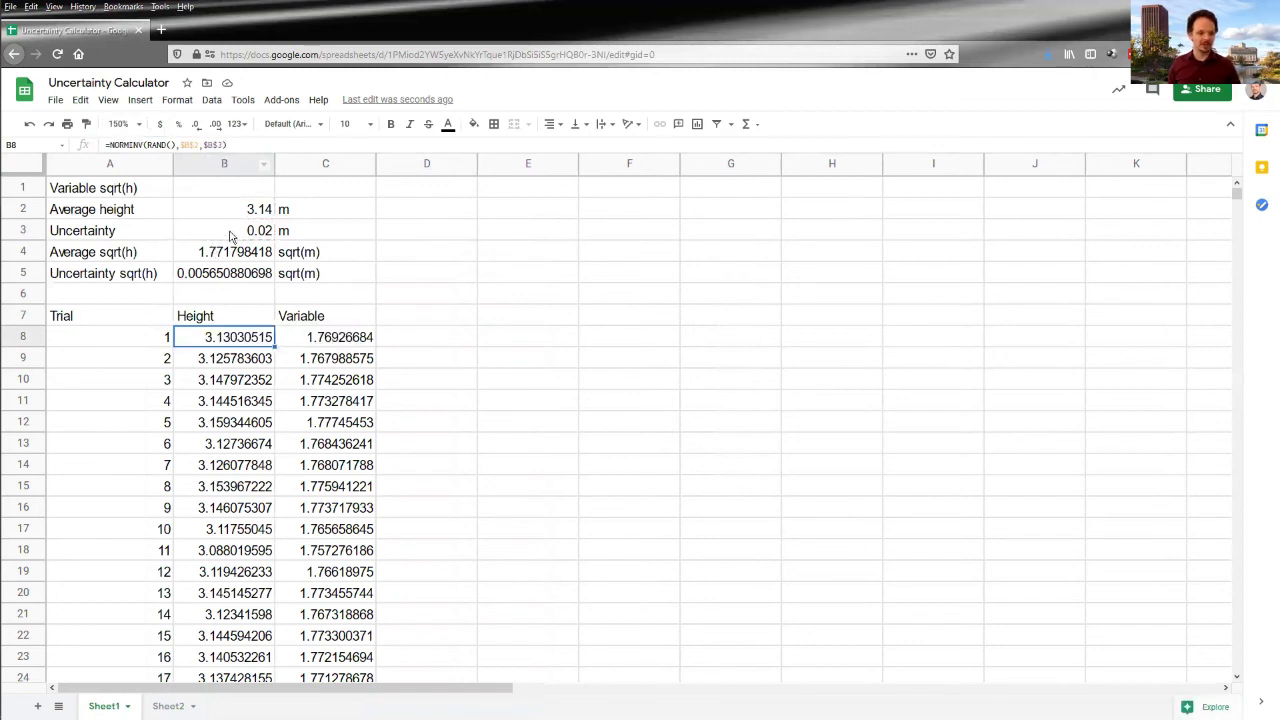
{"action": "left_click_drag", "start_coordinate": [229, 211], "coordinate": [229, 235]}
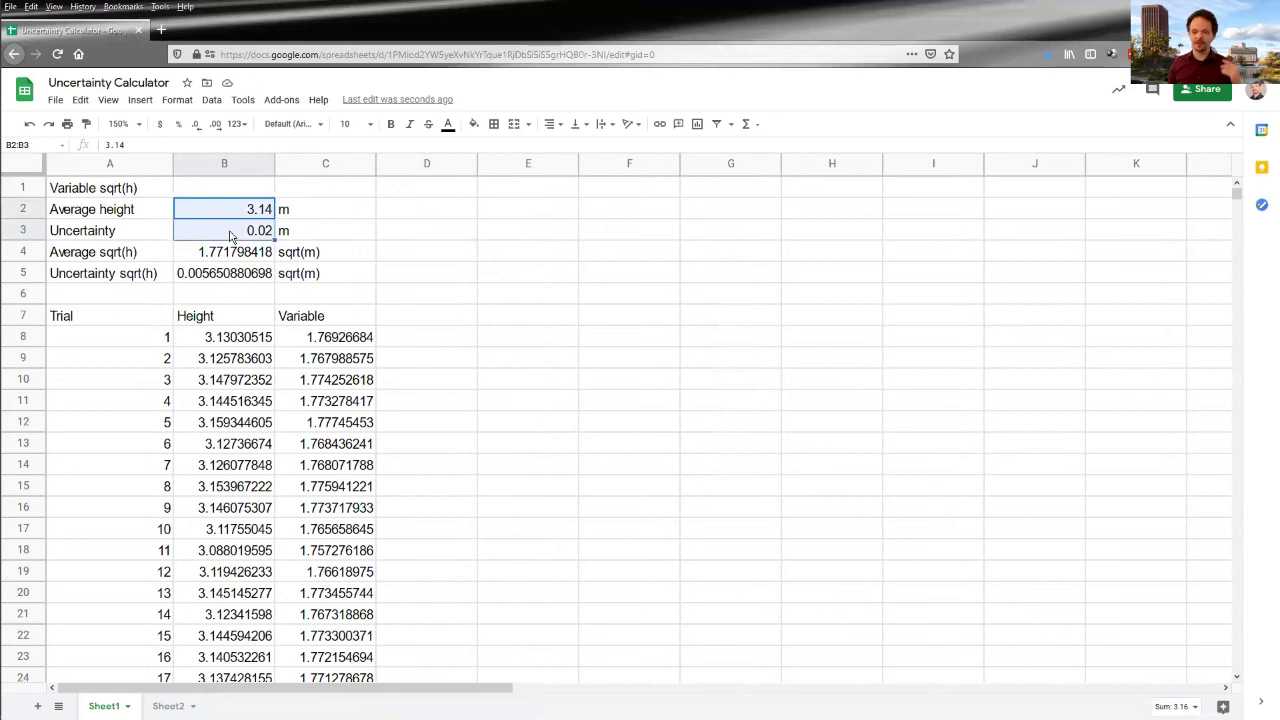